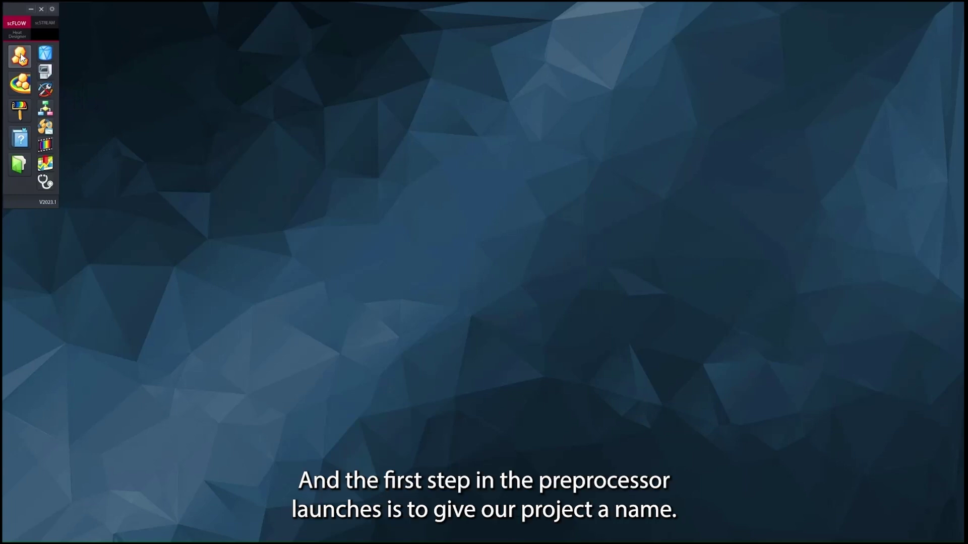
# - Launch the scFLOW preprocessor and create a project named Spillway_Demo directly in C:\Data\Cradle\Spillway_Demo, without a separate project folder
pyautogui.click(20, 57)
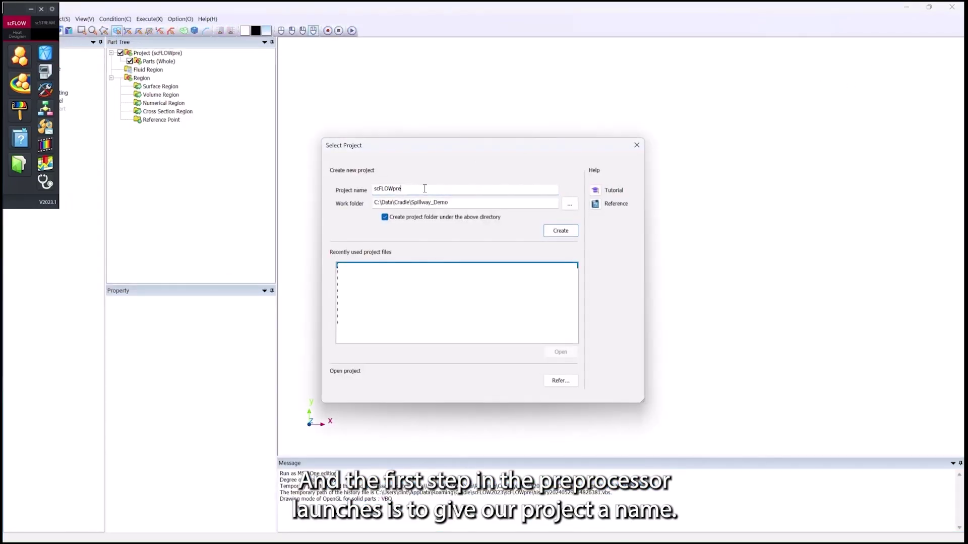
pyautogui.moveTo(423, 188); pyautogui.dragTo(363, 190)
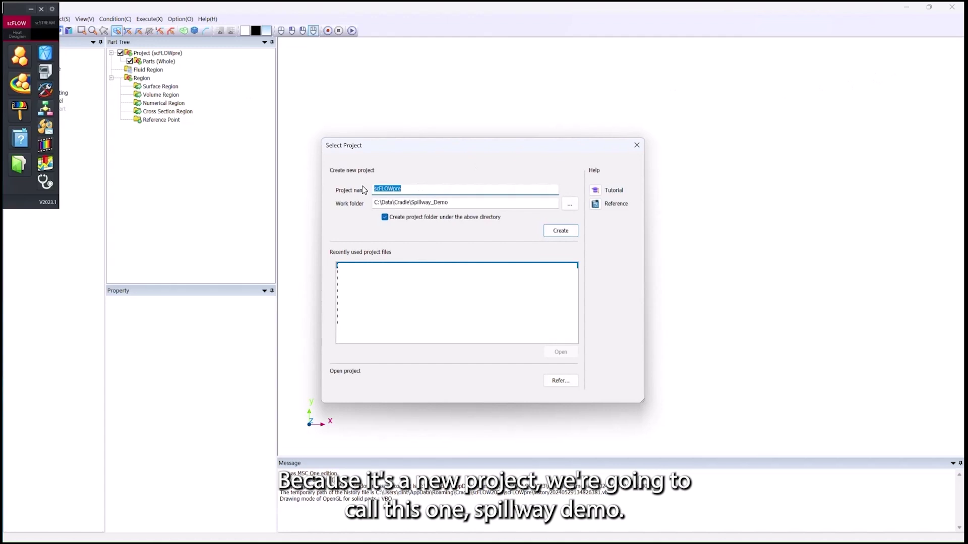
pyautogui.write('Spillway_Deom')
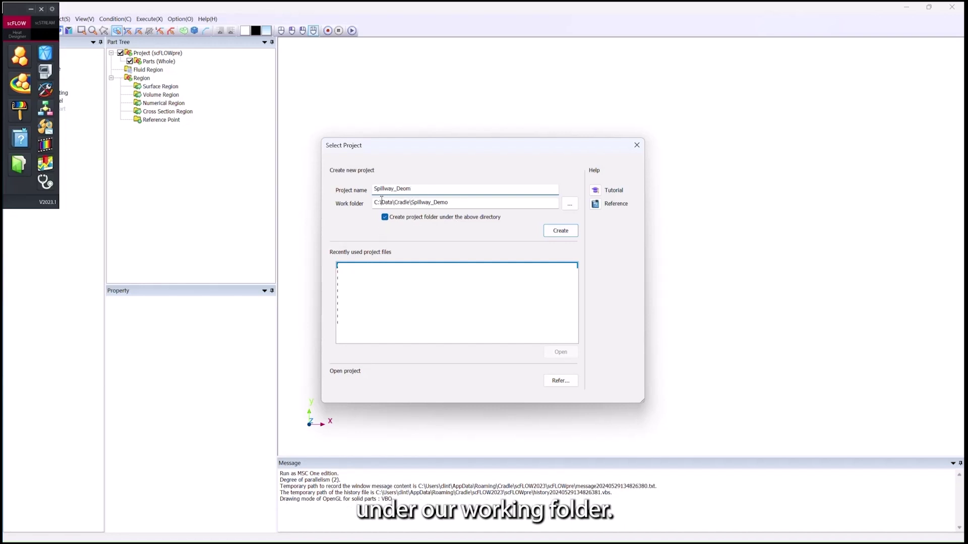
pyautogui.moveTo(411, 200); pyautogui.dragTo(455, 203)
pyautogui.click(387, 218)
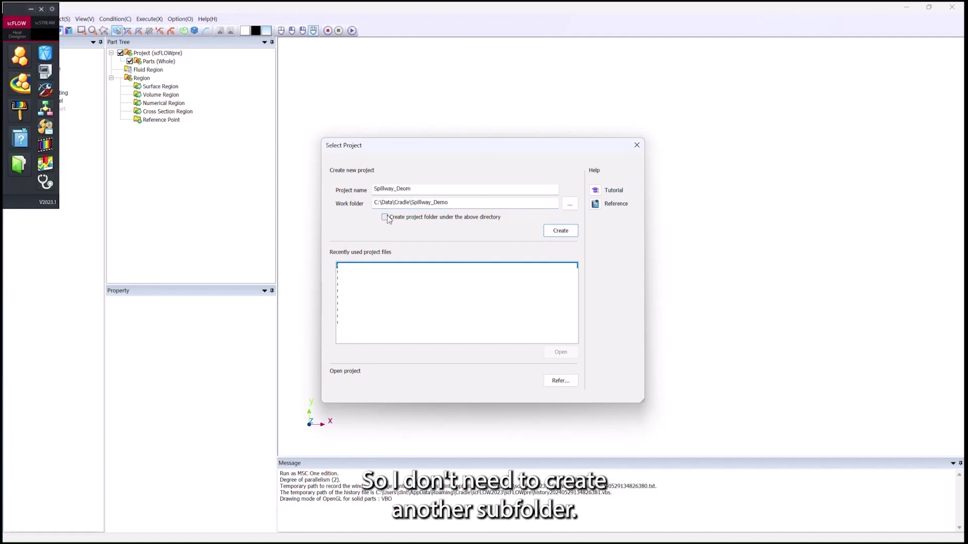
pyautogui.click(414, 191)
pyautogui.press('BackSpace')
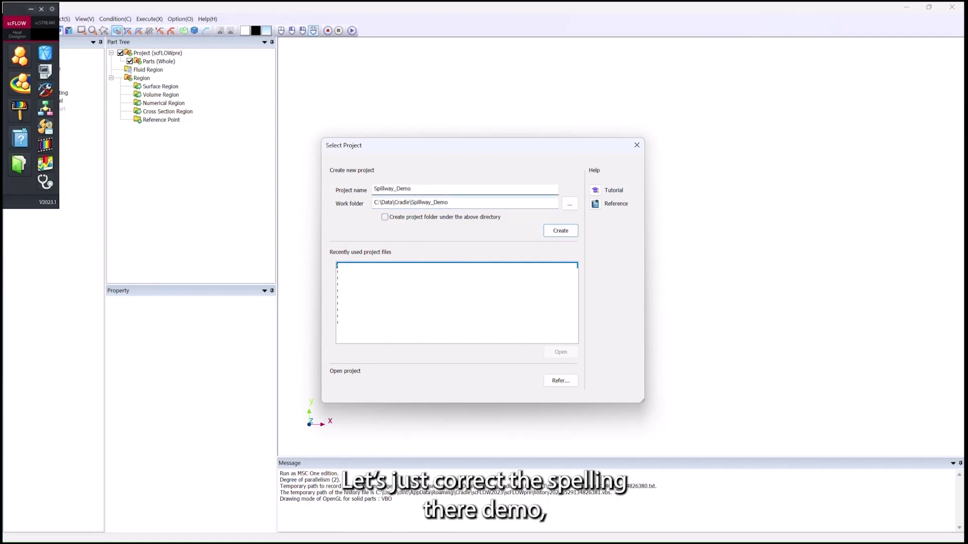
pyautogui.click(567, 233)
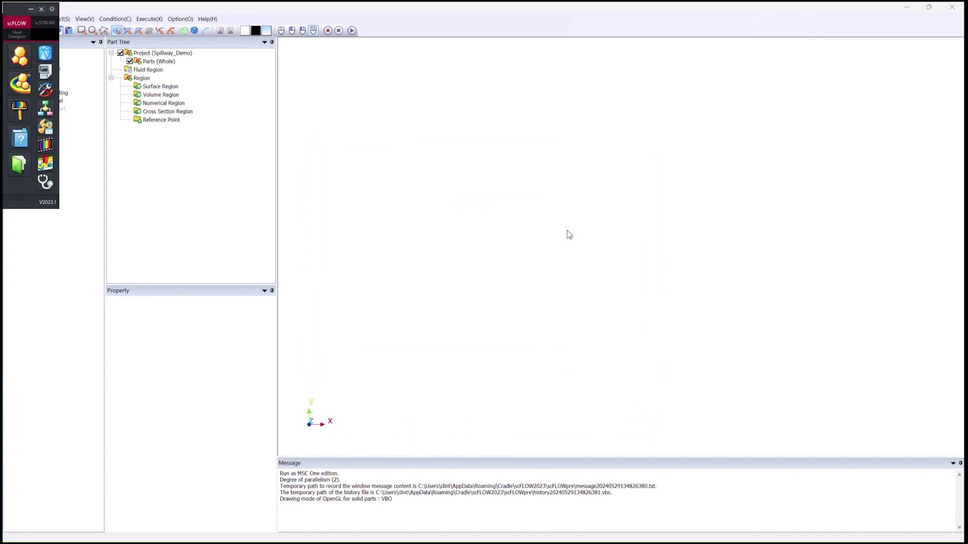
pyautogui.click(31, 8)
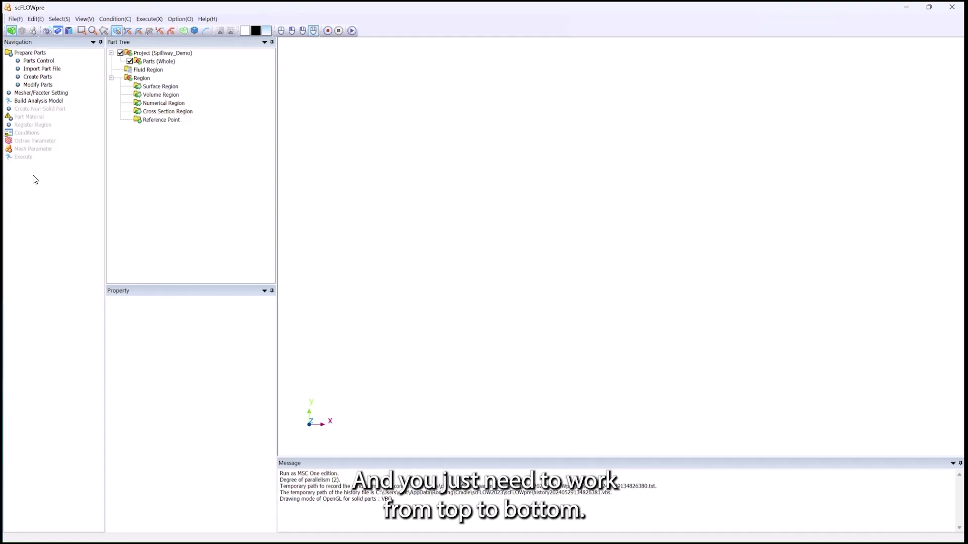
pyautogui.click(34, 53)
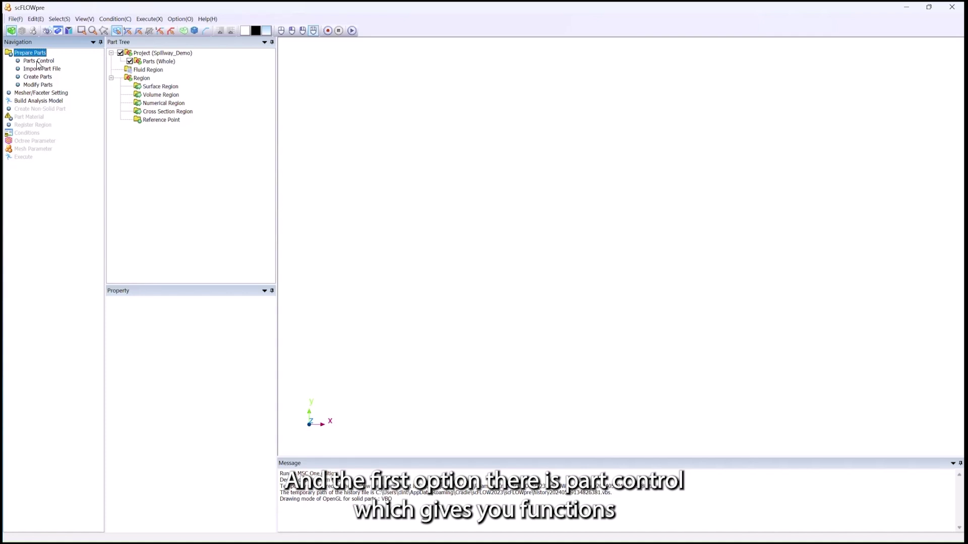
pyautogui.doubleClick(38, 61)
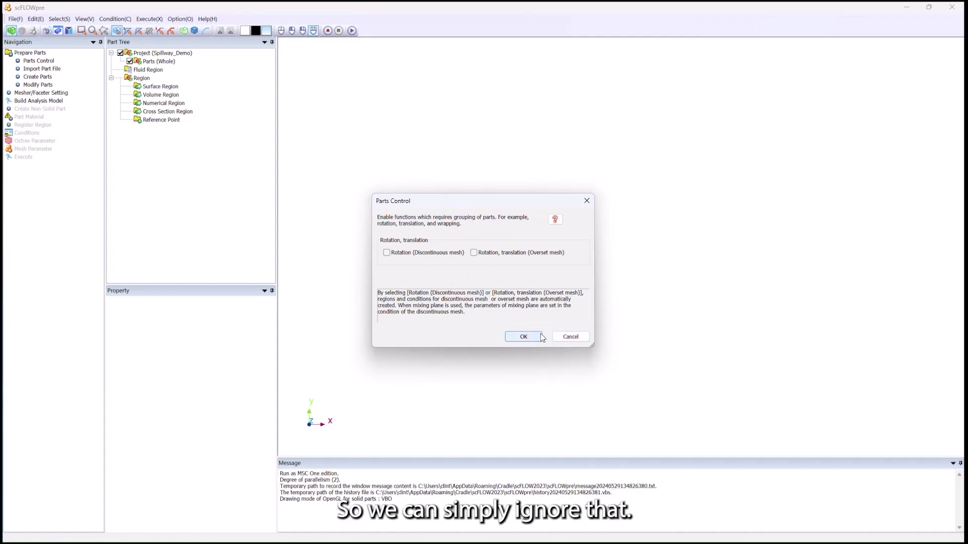
pyautogui.click(569, 337)
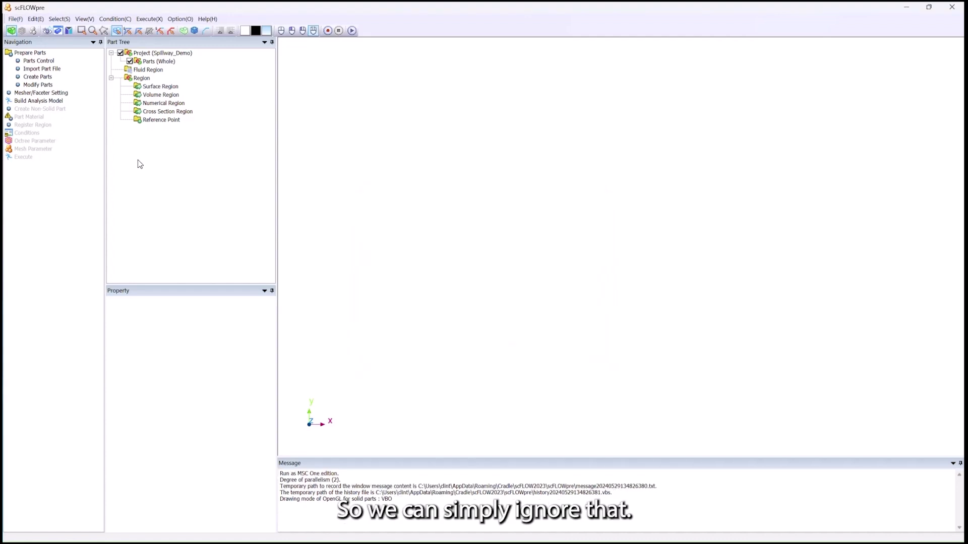
# - Import the XT part file Block Chute Demo.X_T from the Spillway_Demo folder
pyautogui.click(39, 69)
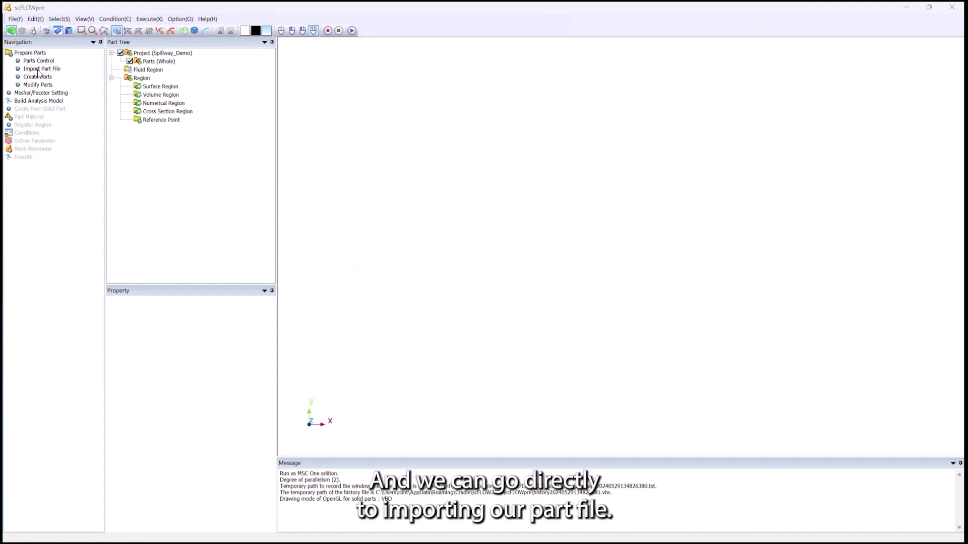
pyautogui.moveTo(263, 25); pyautogui.dragTo(467, 104)
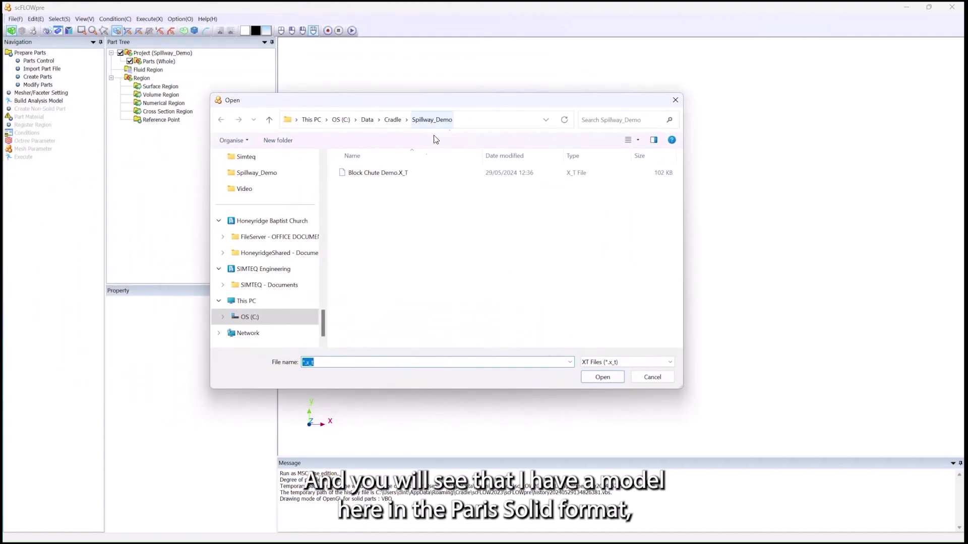
pyautogui.click(379, 177)
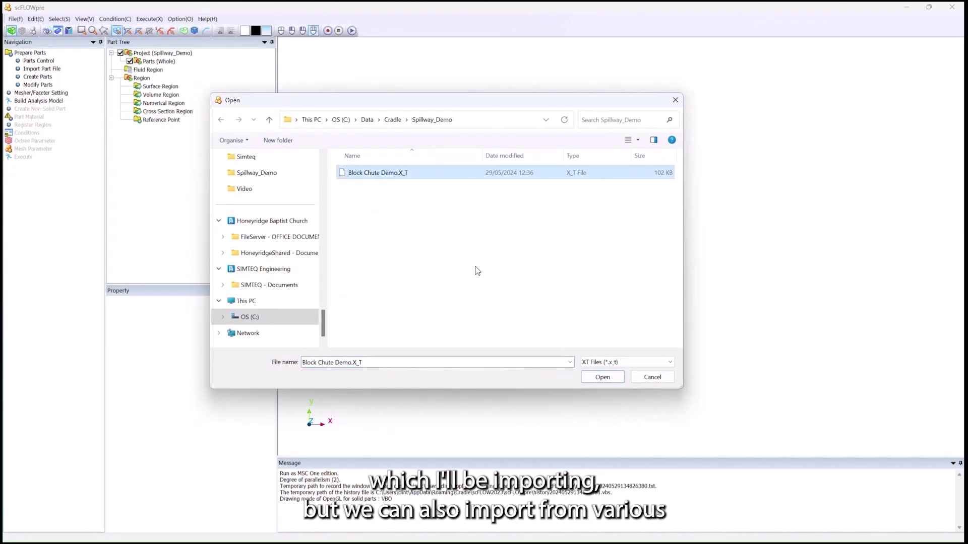
pyautogui.click(655, 362)
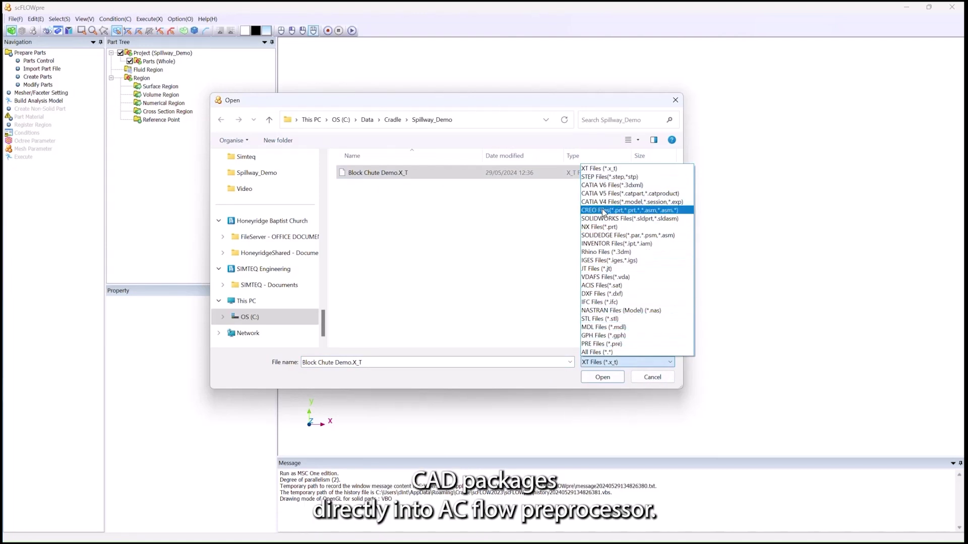
pyautogui.click(420, 222)
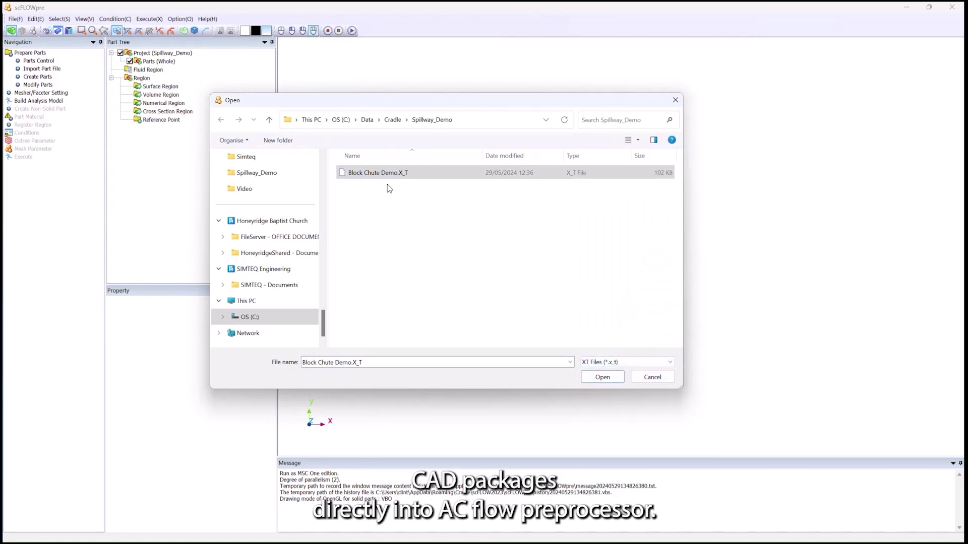
pyautogui.click(603, 378)
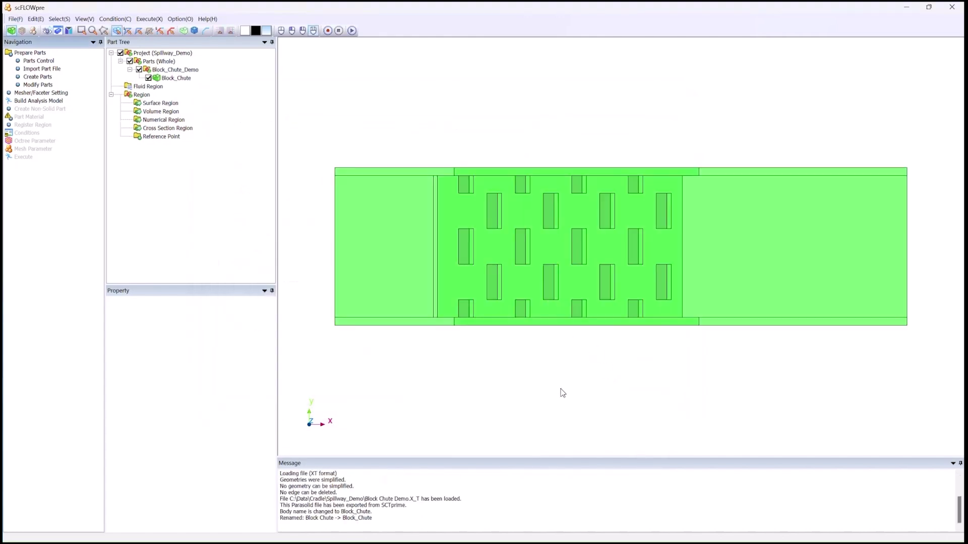
# - Define a new cuboid part named Fluid and calculate its position and size from the Block_Chute part
pyautogui.moveTo(575, 384)
pyautogui.mouseDown(button='middle')
pyautogui.moveTo(570, 365)
pyautogui.moveTo(755, 217)
pyautogui.moveTo(686, 303)
pyautogui.mouseUp(button='middle')
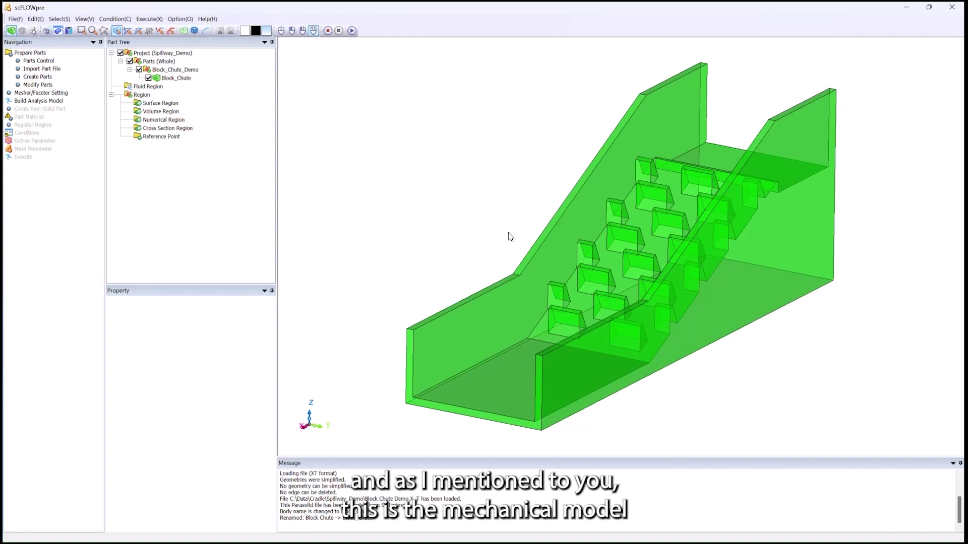
pyautogui.moveTo(510, 235)
pyautogui.mouseDown(button='middle')
pyautogui.moveTo(474, 225)
pyautogui.moveTo(472, 238)
pyautogui.moveTo(464, 234)
pyautogui.moveTo(486, 222)
pyautogui.moveTo(476, 245)
pyautogui.mouseUp(button='middle')
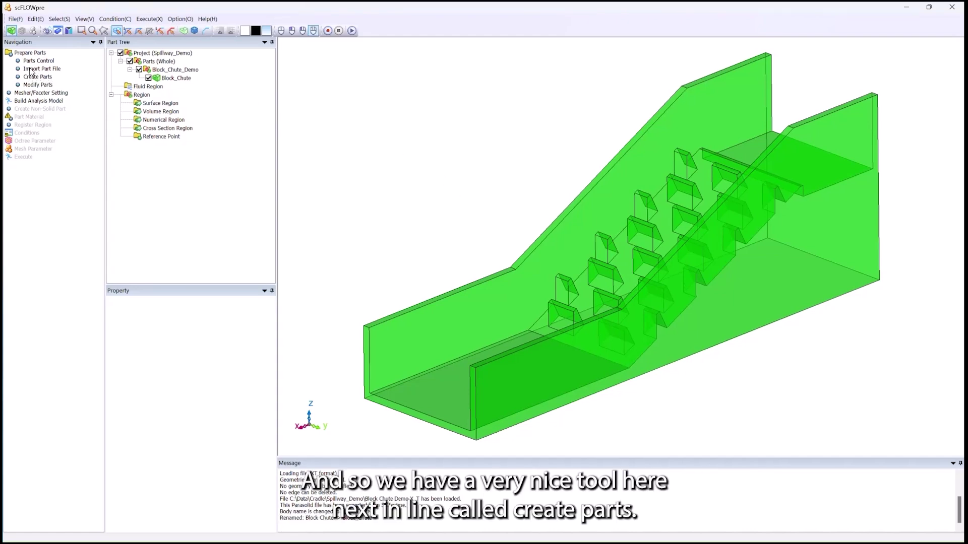
pyautogui.doubleClick(49, 79)
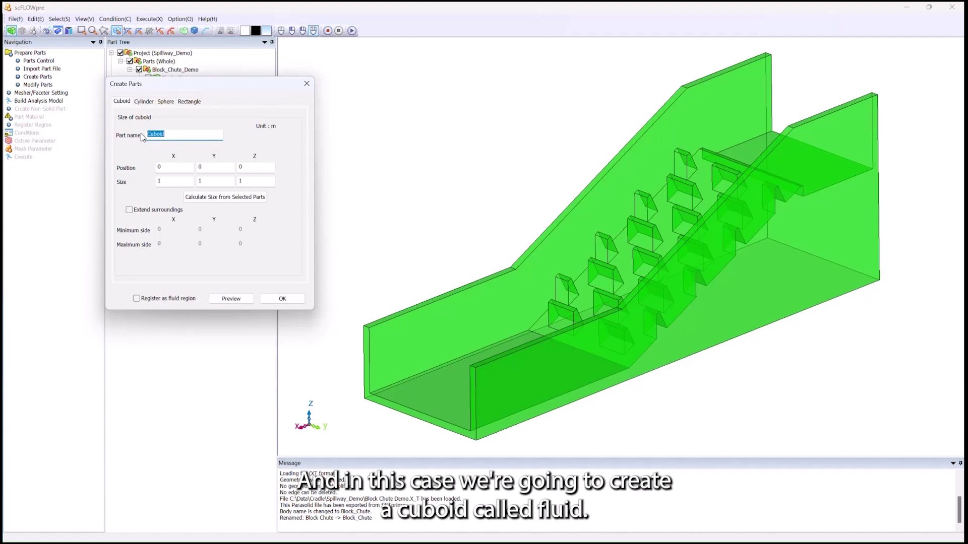
pyautogui.write('Fl')
pyautogui.moveTo(199, 86); pyautogui.dragTo(172, 212)
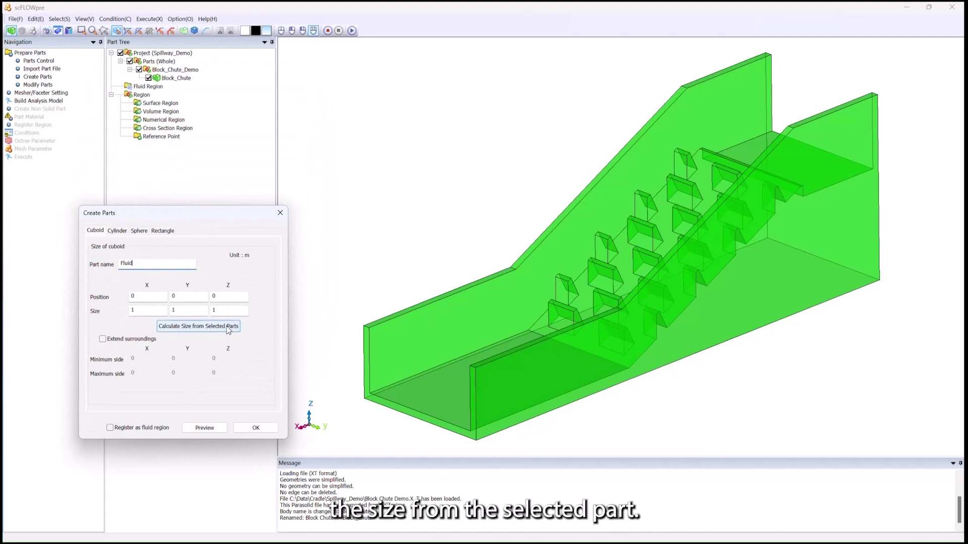
pyautogui.click(176, 77)
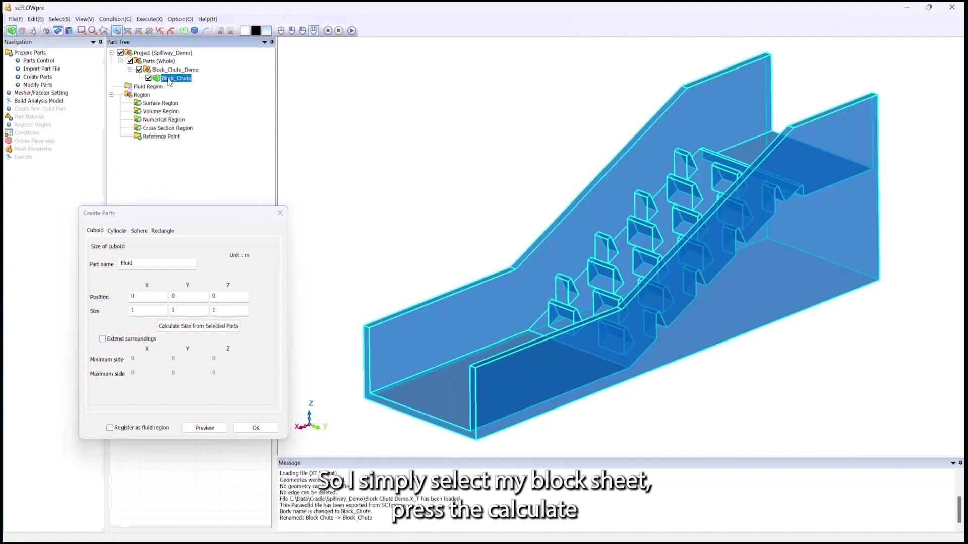
pyautogui.click(185, 327)
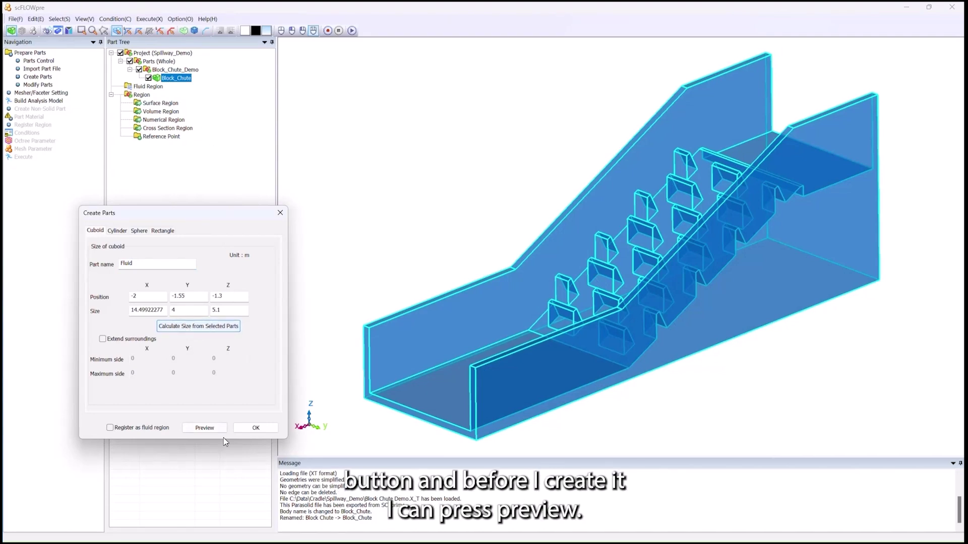
# - Preview the Fluid cuboid, register it as a fluid region, and create it
pyautogui.click(205, 428)
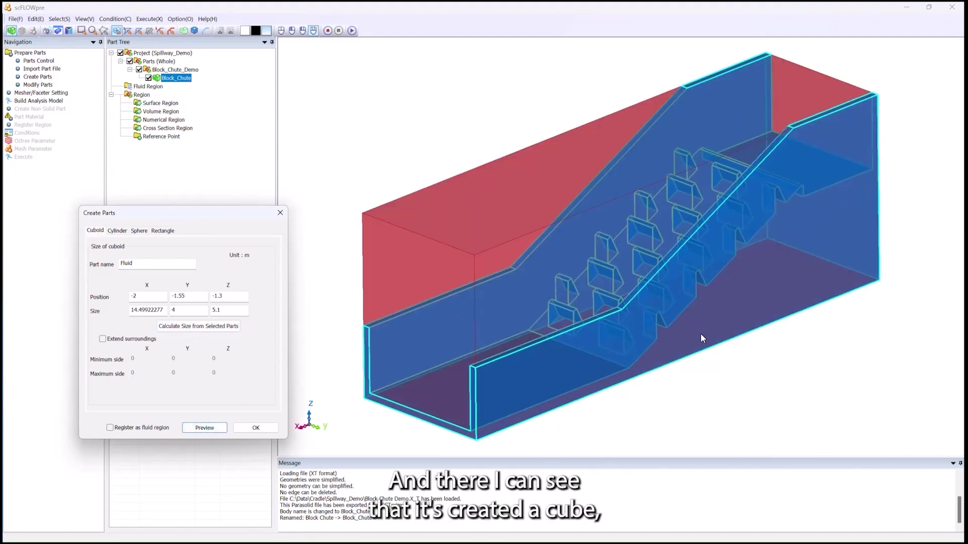
pyautogui.moveTo(700, 336)
pyautogui.mouseDown(button='middle')
pyautogui.moveTo(671, 301)
pyautogui.moveTo(607, 272)
pyautogui.moveTo(628, 283)
pyautogui.moveTo(849, 283)
pyautogui.moveTo(718, 289)
pyautogui.moveTo(692, 308)
pyautogui.moveTo(694, 321)
pyautogui.moveTo(713, 314)
pyautogui.moveTo(713, 325)
pyautogui.mouseUp(button='middle')
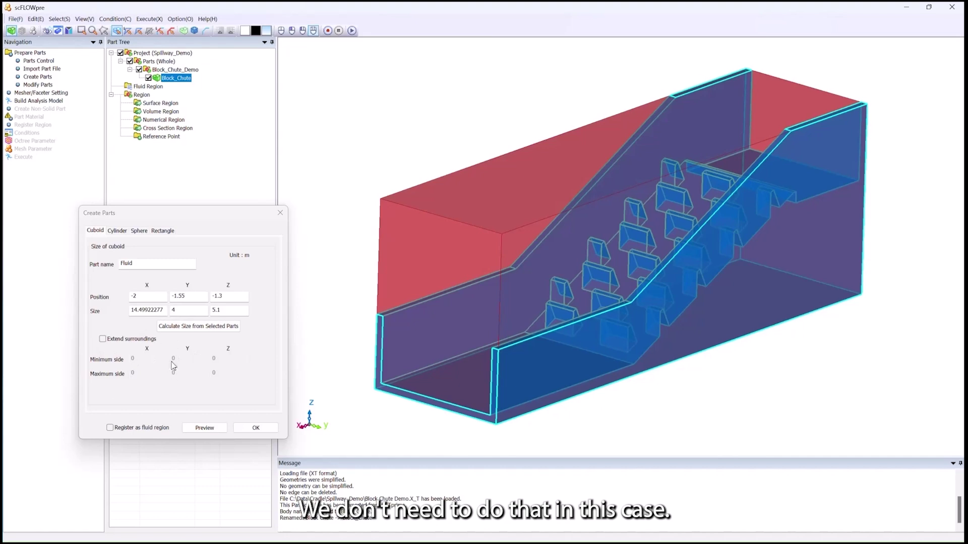
pyautogui.click(111, 428)
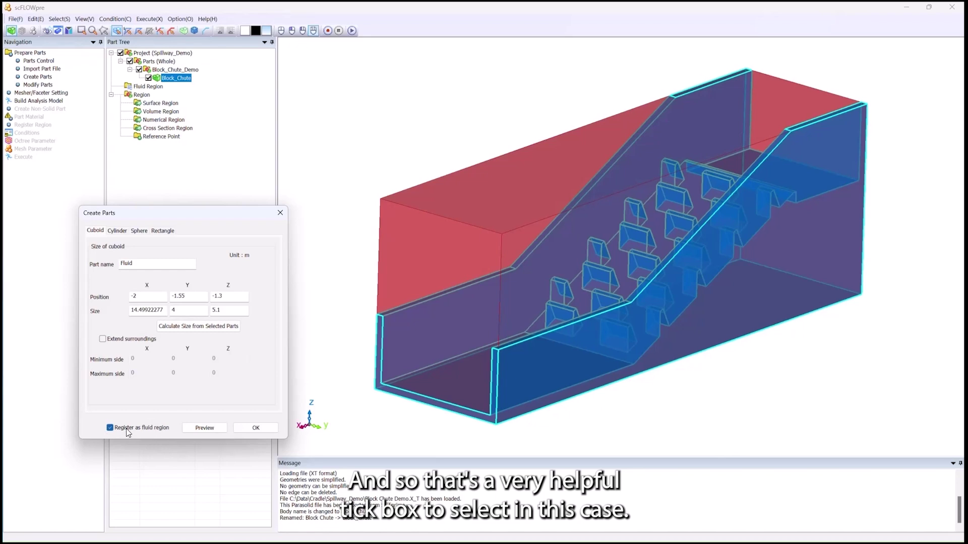
pyautogui.click(256, 428)
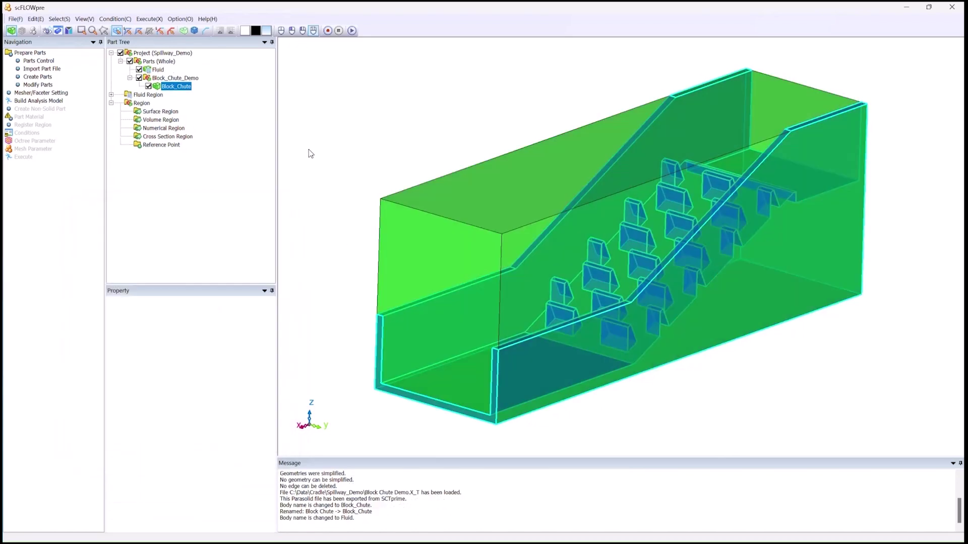
# - Compare the Fluid and Block_Chute parts and examine their order in the part tree
pyautogui.click(157, 70)
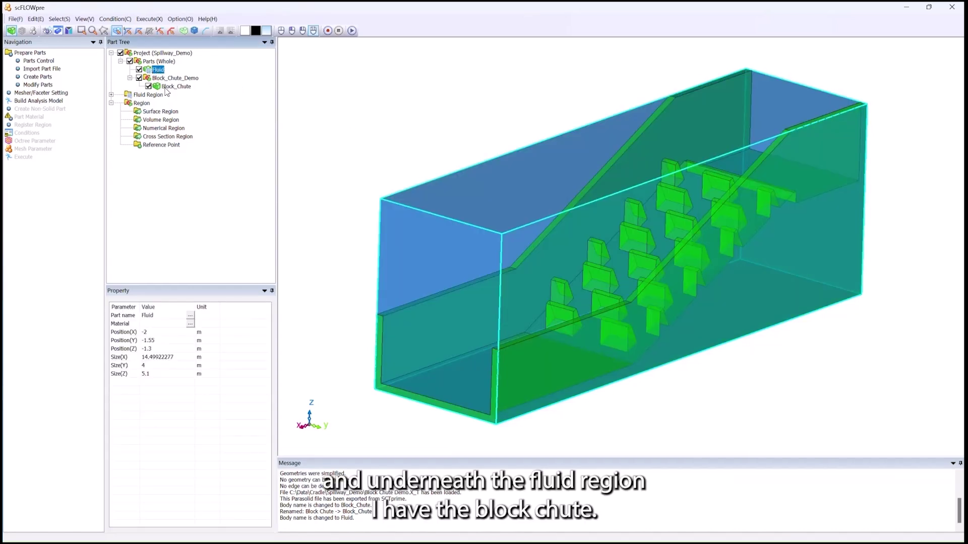
pyautogui.click(171, 86)
pyautogui.click(156, 71)
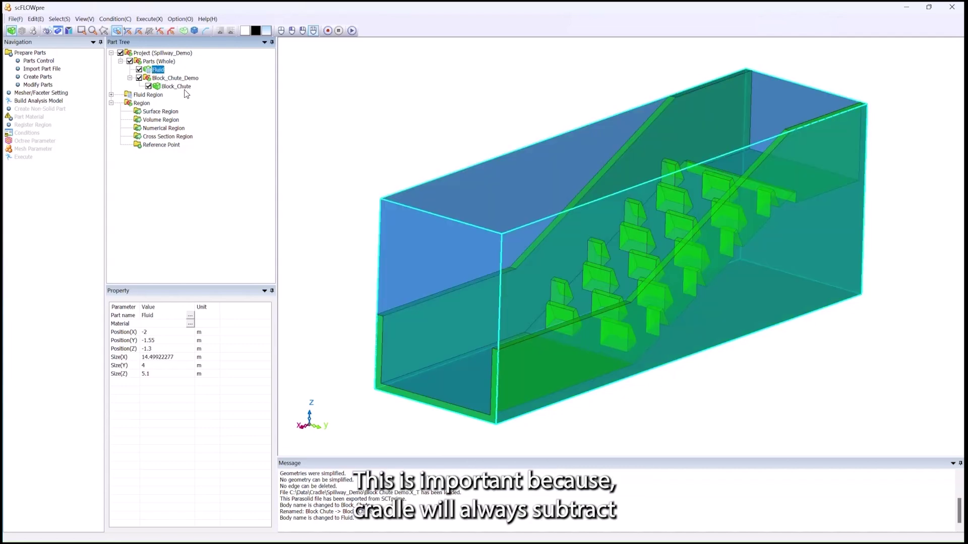
pyautogui.click(168, 88)
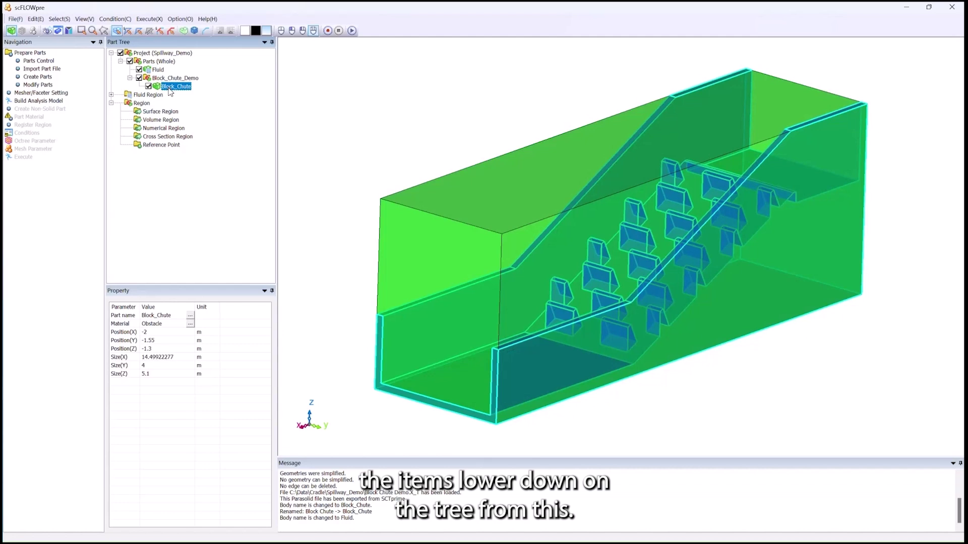
# - With Fluid selected, examine the Modify Parts tools for data cleaning, solid and sheet editing, cross sections and transforms
pyautogui.click(159, 71)
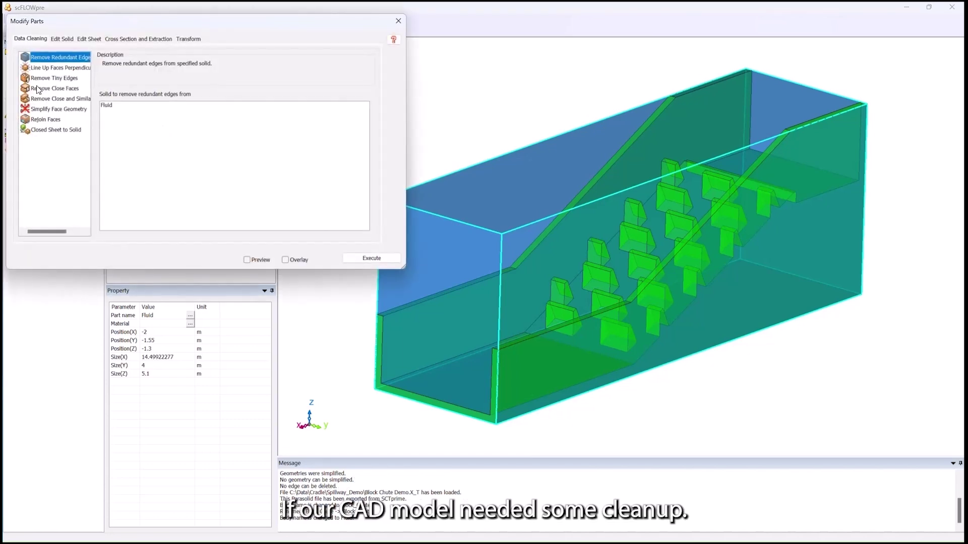
pyautogui.moveTo(173, 26); pyautogui.dragTo(268, 90)
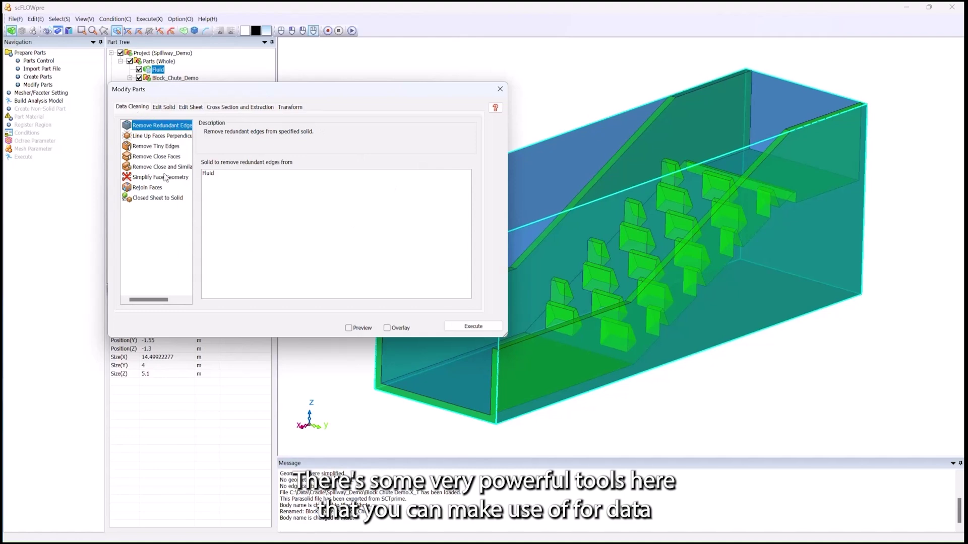
pyautogui.click(169, 108)
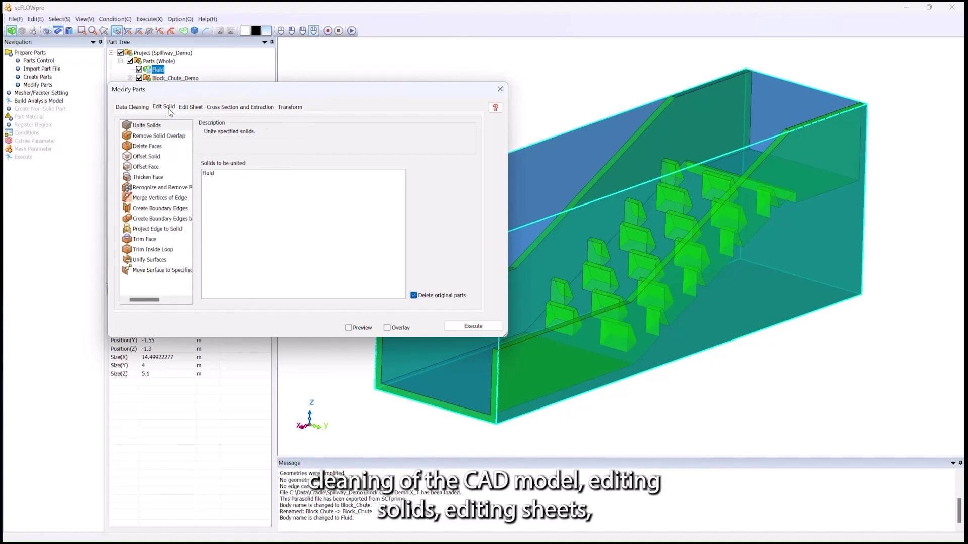
pyautogui.click(191, 110)
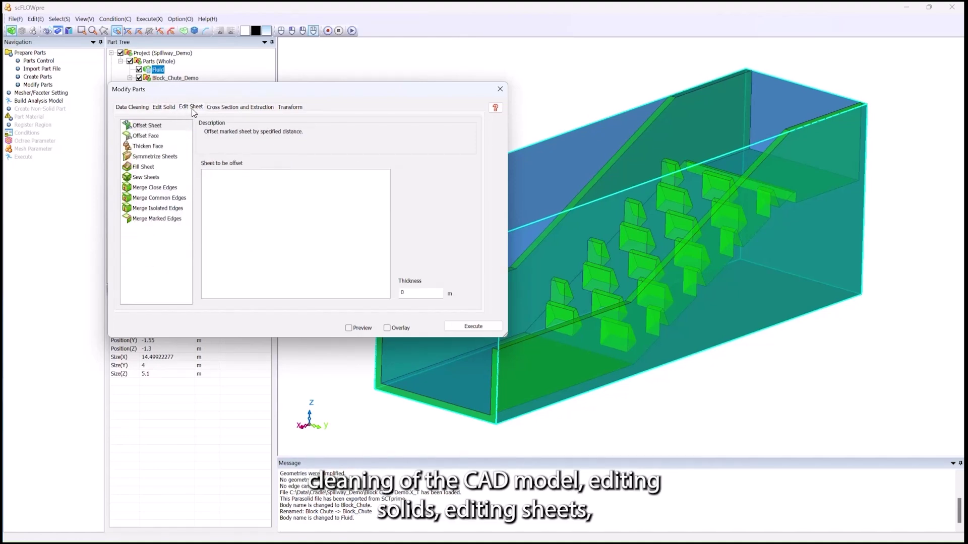
pyautogui.click(241, 111)
pyautogui.click(291, 108)
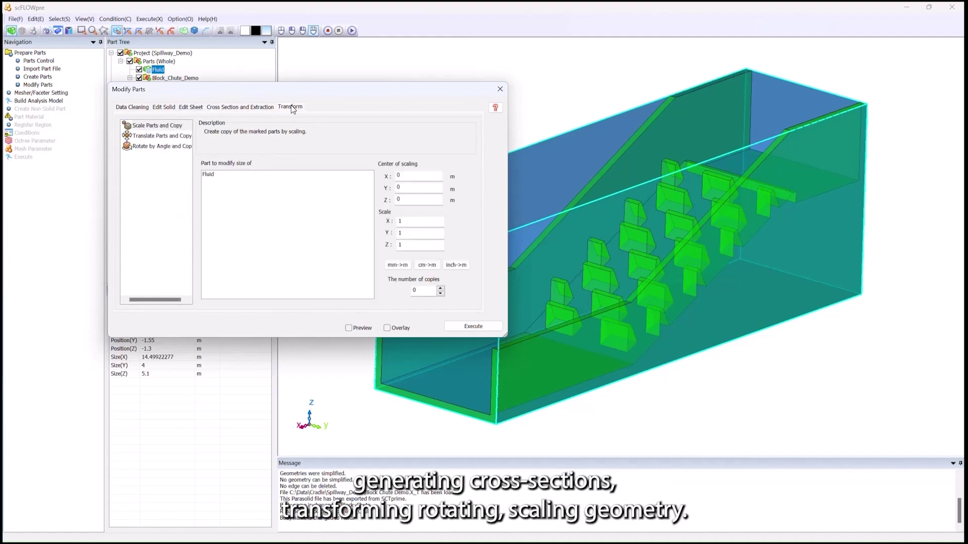
pyautogui.click(133, 108)
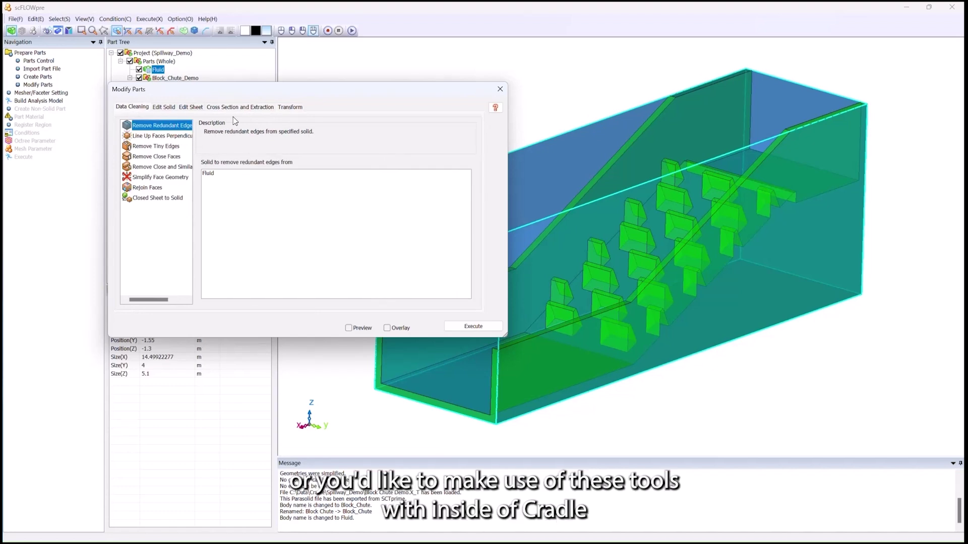
# - Leave the Modify Parts tools and build the analysis model from the Fluid and Block_Chute parts
pyautogui.moveTo(266, 90); pyautogui.dragTo(257, 132)
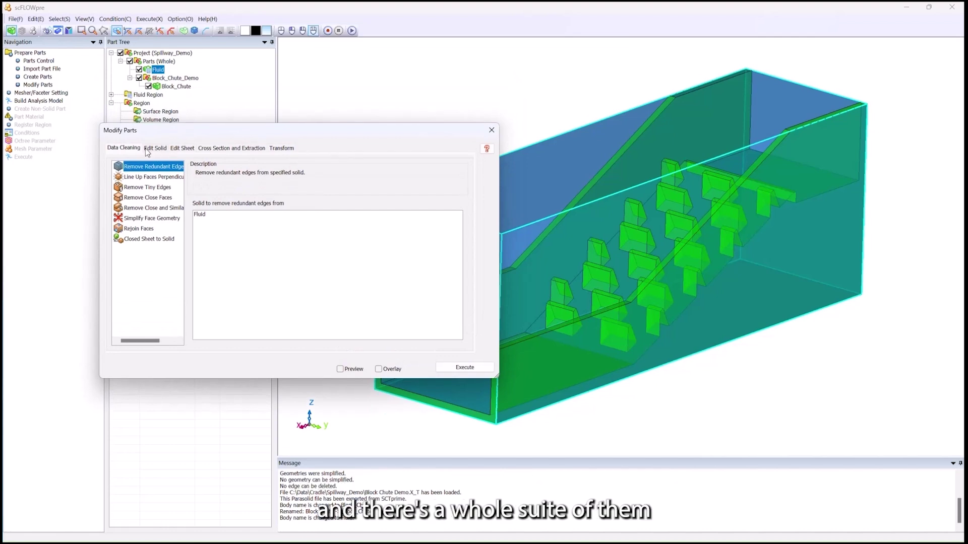
pyautogui.click(492, 130)
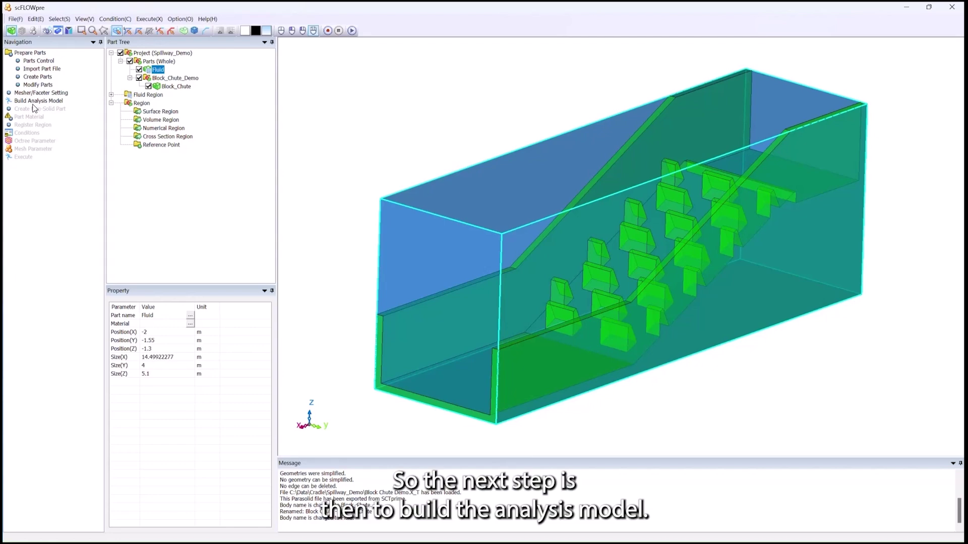
pyautogui.click(30, 102)
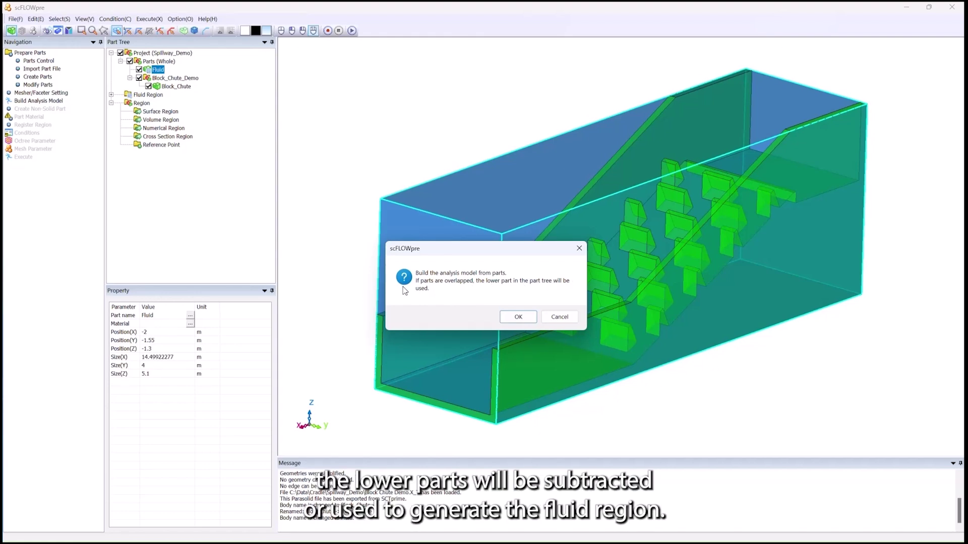
pyautogui.click(518, 317)
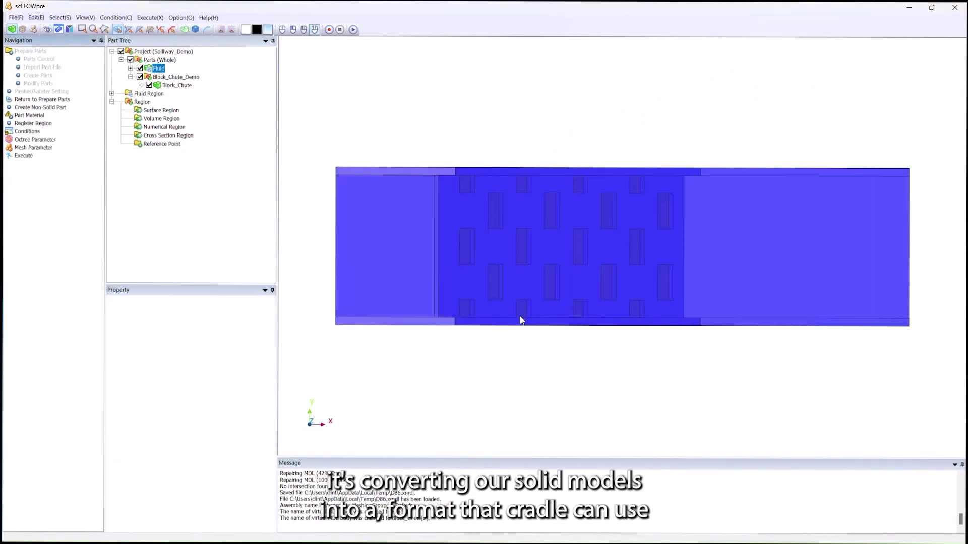
# - Examine the built Fluid and Block_Chute volumes separately by hiding each in turn and restoring it
pyautogui.moveTo(549, 363)
pyautogui.mouseDown(button='middle')
pyautogui.moveTo(449, 190)
pyautogui.moveTo(671, 280)
pyautogui.moveTo(525, 320)
pyautogui.moveTo(507, 340)
pyautogui.moveTo(570, 357)
pyautogui.moveTo(545, 353)
pyautogui.moveTo(560, 355)
pyautogui.mouseUp(button='middle')
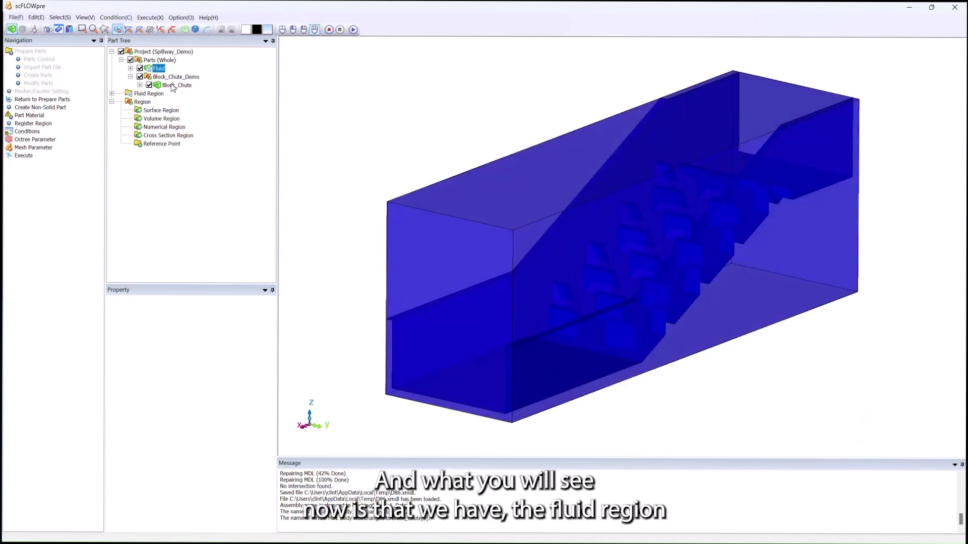
pyautogui.click(140, 69)
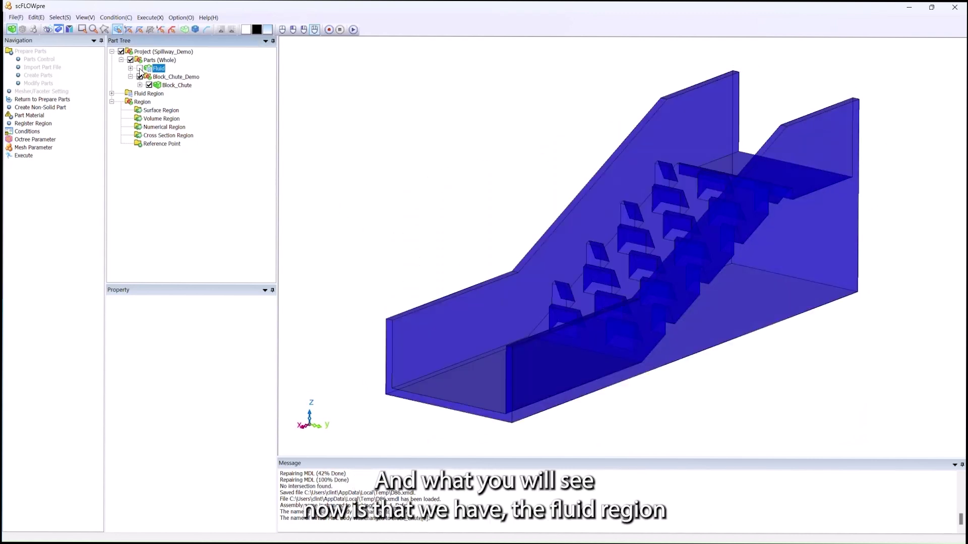
pyautogui.click(140, 68)
pyautogui.click(149, 85)
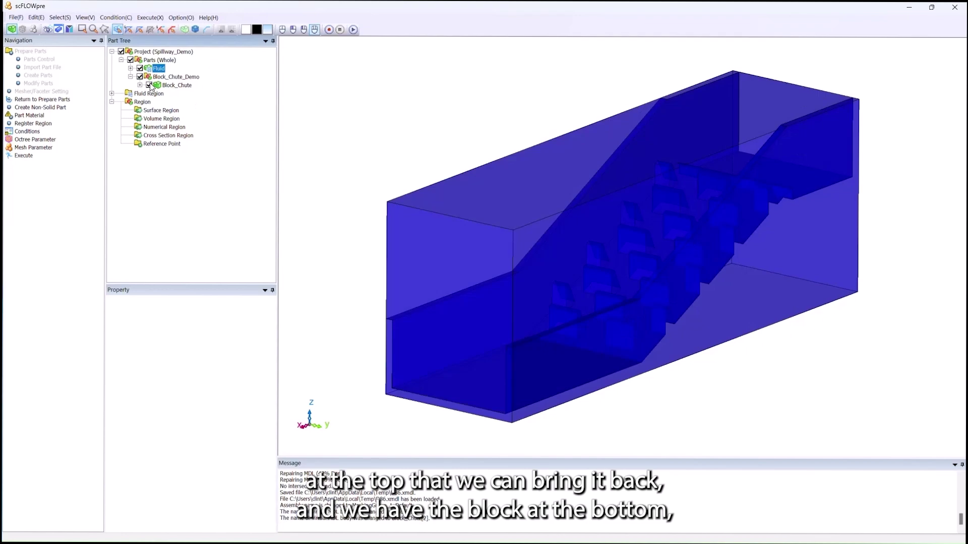
pyautogui.moveTo(680, 321); pyautogui.dragTo(664, 337, button='middle')
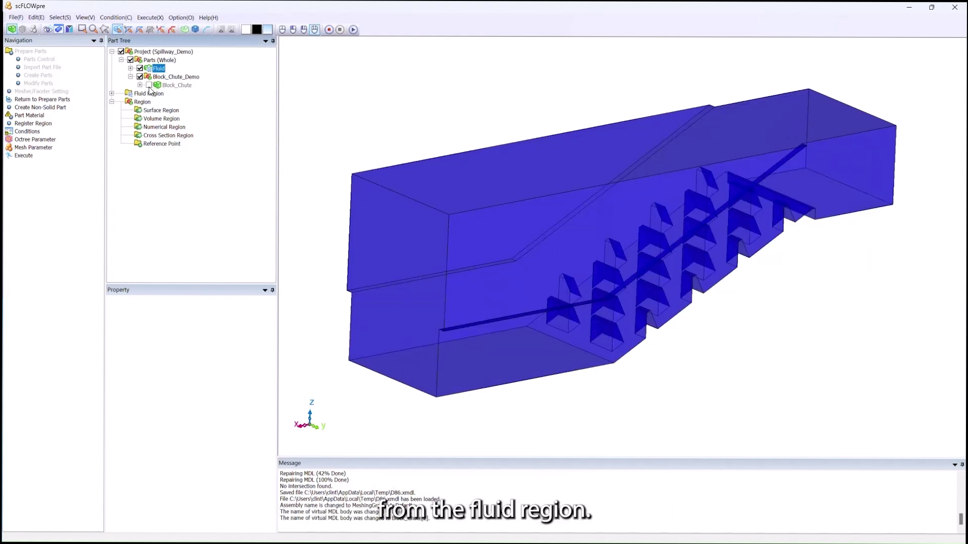
pyautogui.moveTo(555, 267)
pyautogui.mouseDown(button='middle')
pyautogui.moveTo(567, 275)
pyautogui.moveTo(456, 225)
pyautogui.moveTo(445, 198)
pyautogui.moveTo(478, 233)
pyautogui.moveTo(615, 274)
pyautogui.moveTo(607, 267)
pyautogui.mouseUp(button='middle')
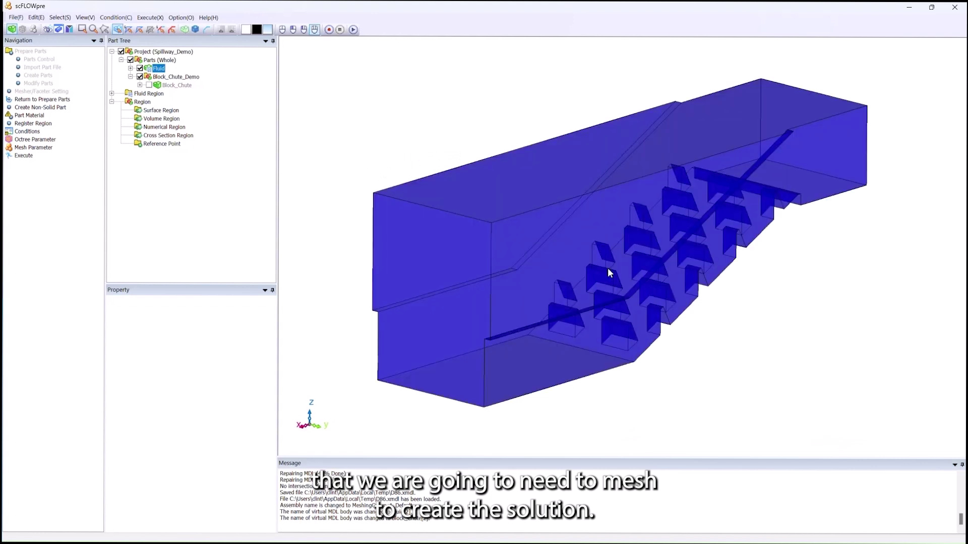
pyautogui.click(150, 84)
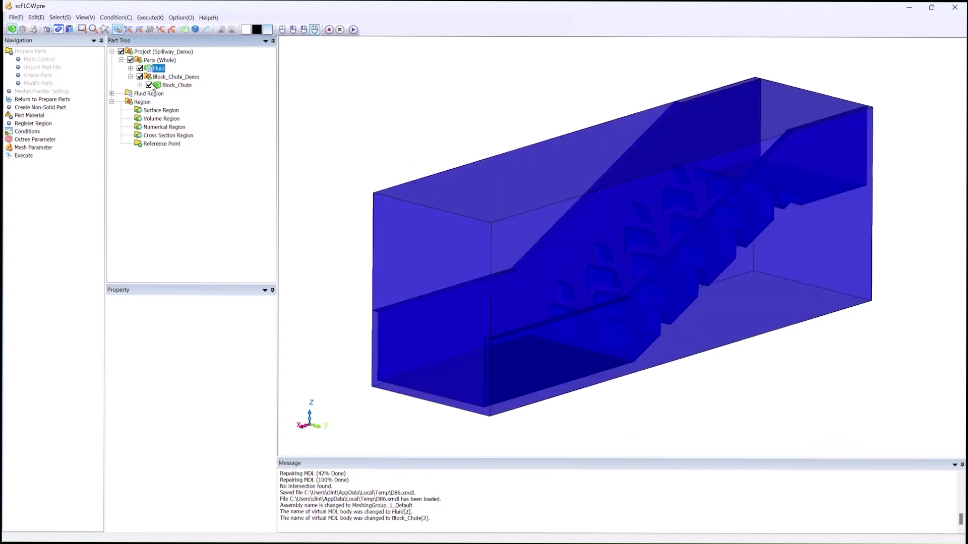
# - Assign the Fluid part the Fluid attribute with the incompressible gas material air(incompressible/20C)
pyautogui.click(29, 115)
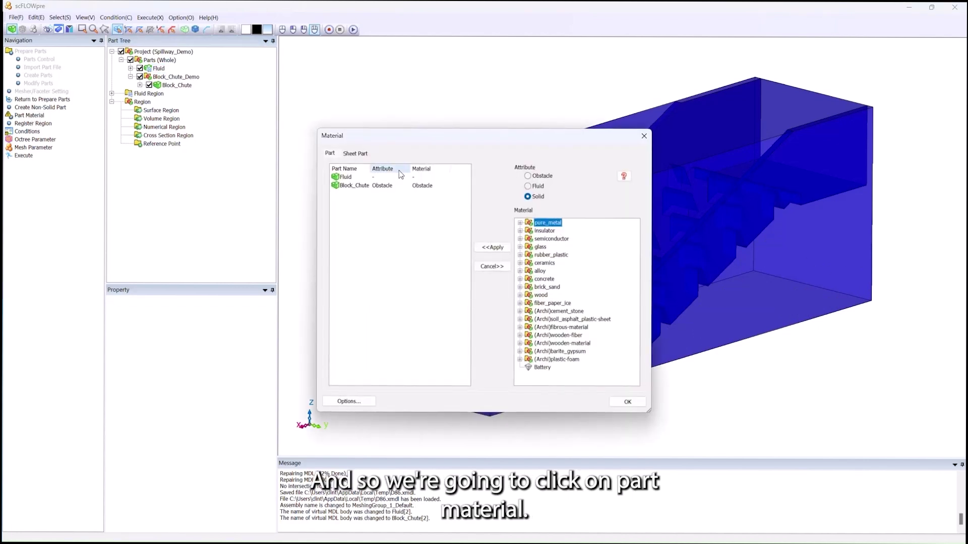
pyautogui.moveTo(476, 147); pyautogui.dragTo(255, 113)
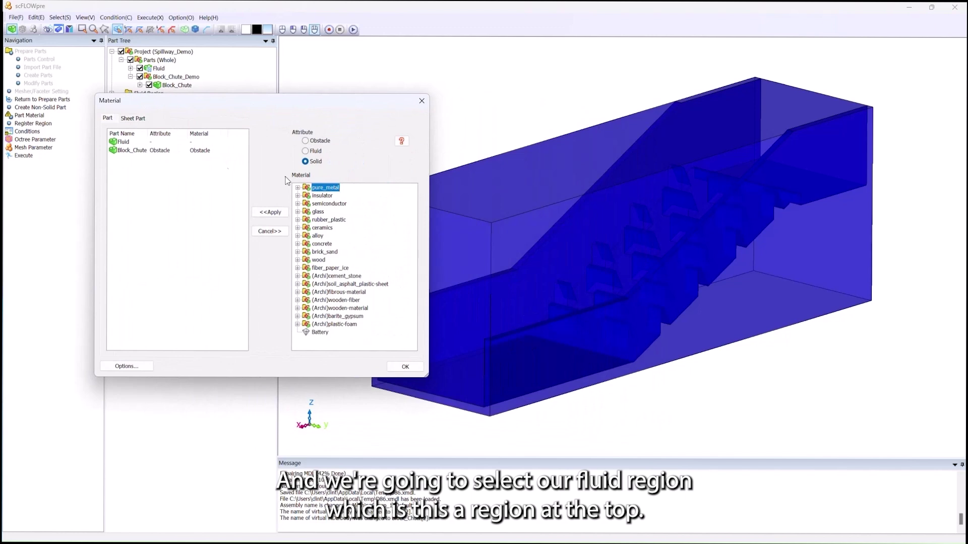
pyautogui.click(125, 144)
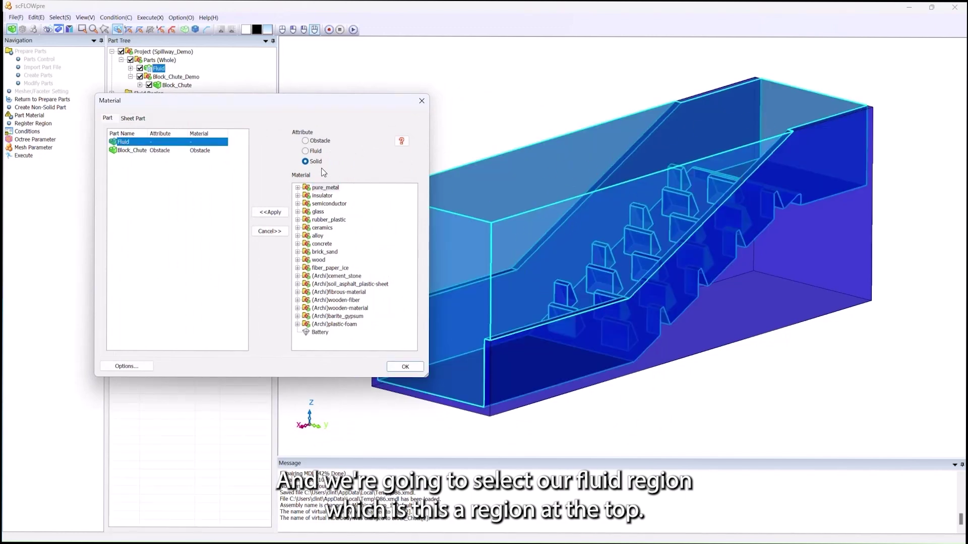
pyautogui.click(305, 151)
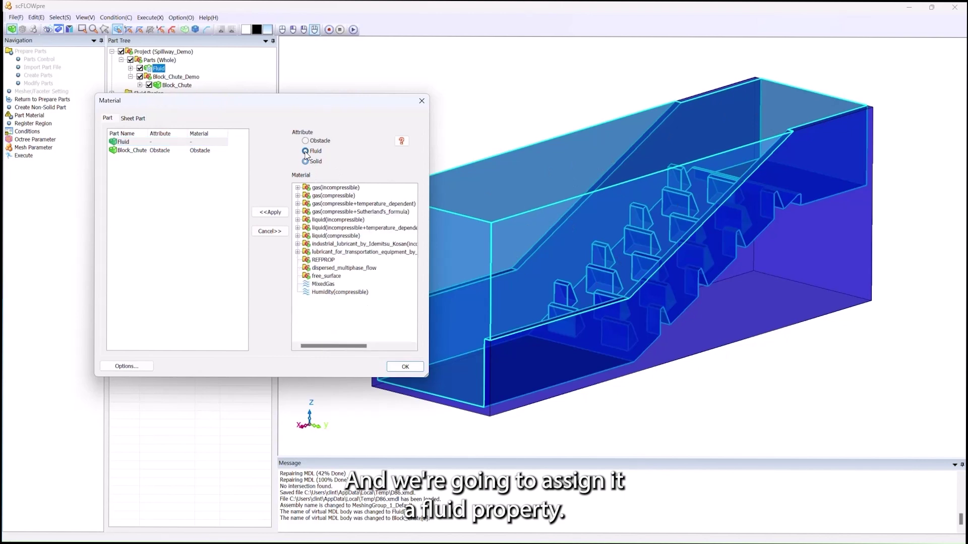
pyautogui.click(298, 188)
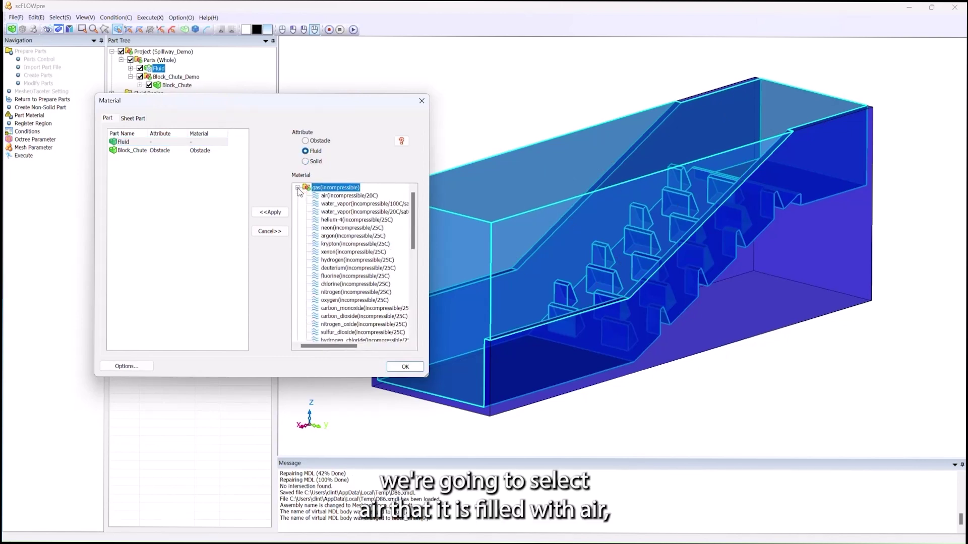
pyautogui.click(328, 197)
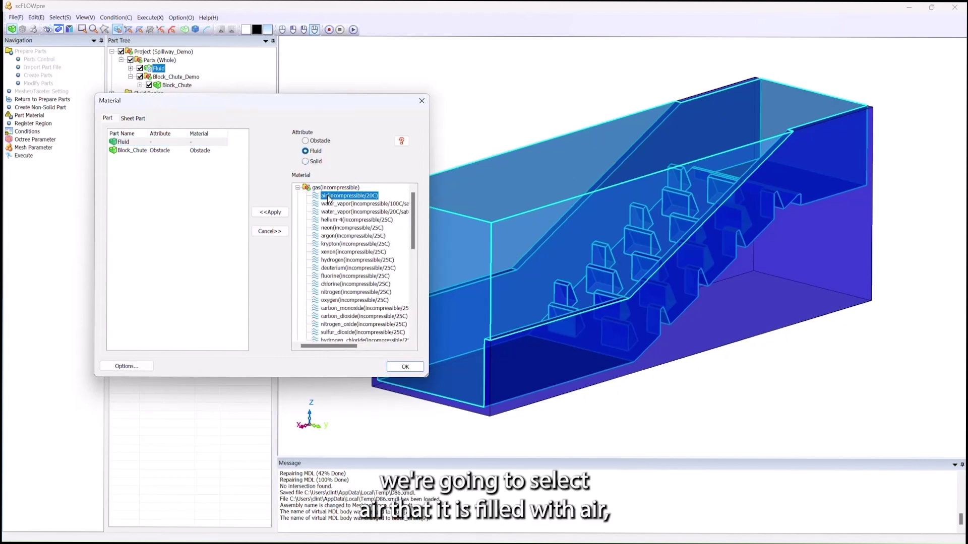
pyautogui.click(272, 213)
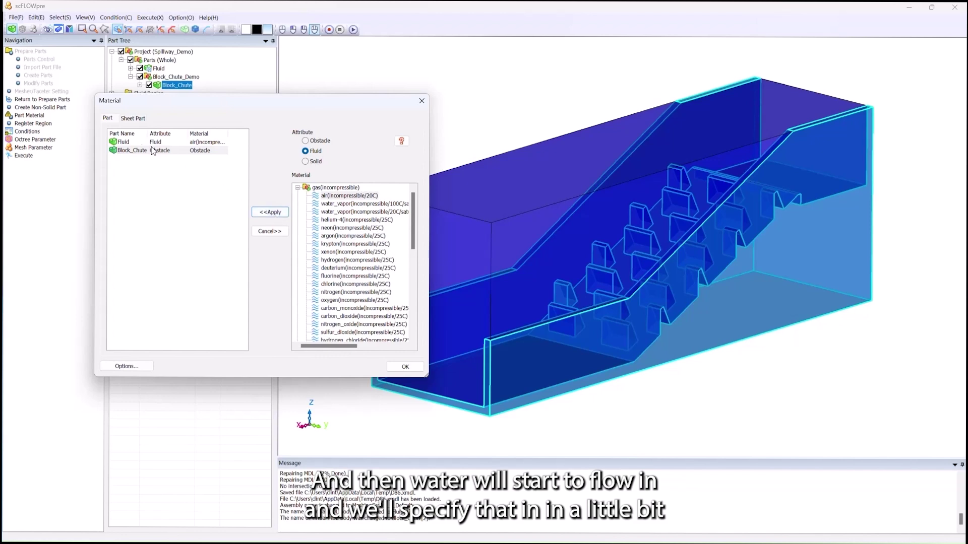
# - With Block_Chute selected, look through the concrete materials available for the Solid attribute
pyautogui.click(121, 150)
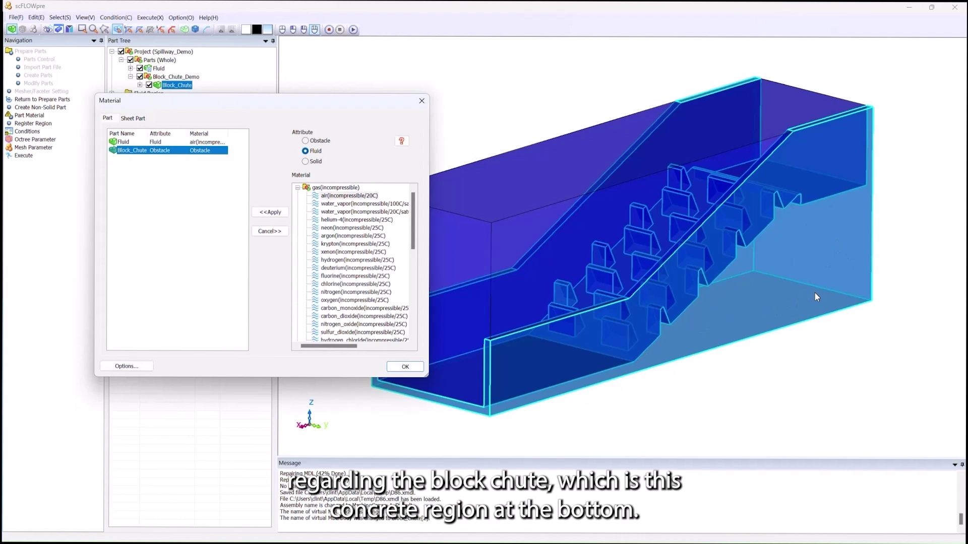
pyautogui.click(306, 162)
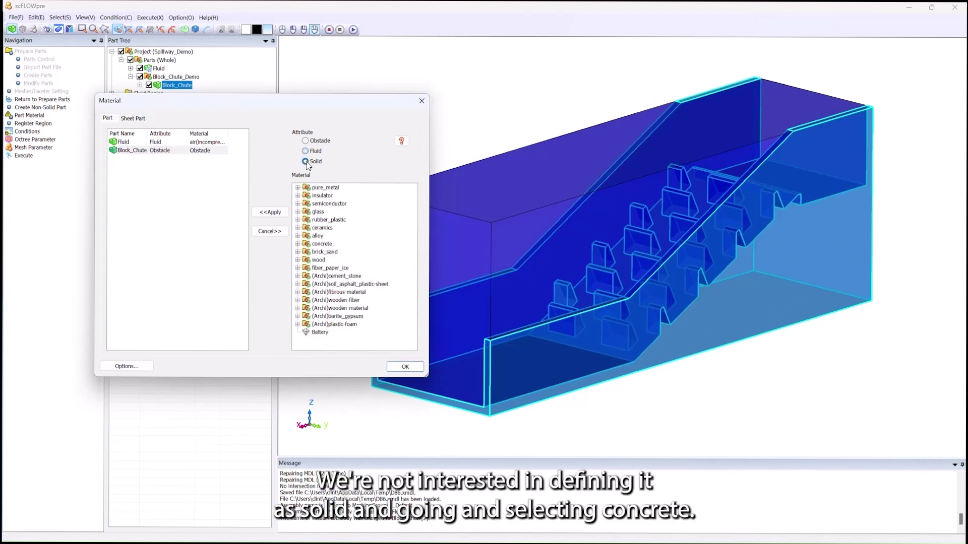
pyautogui.click(298, 245)
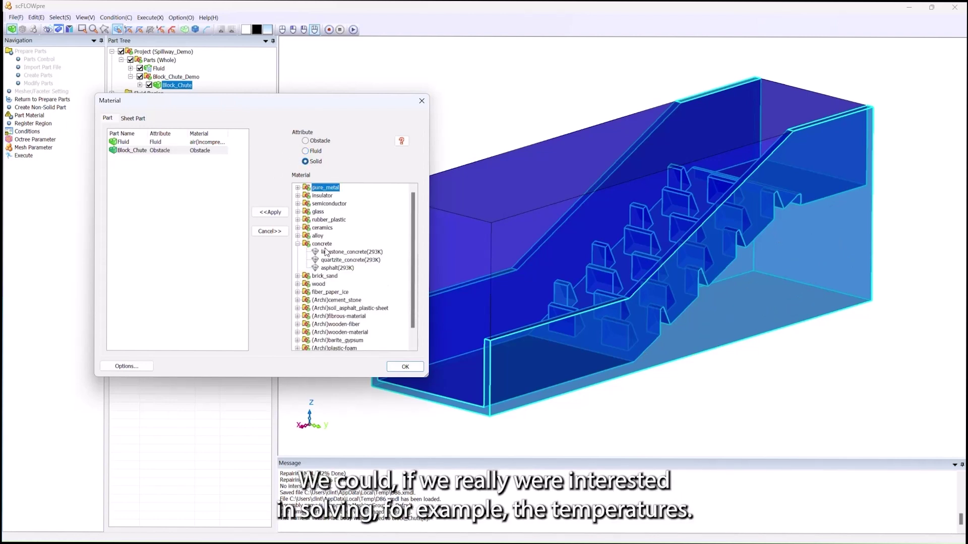
pyautogui.click(299, 245)
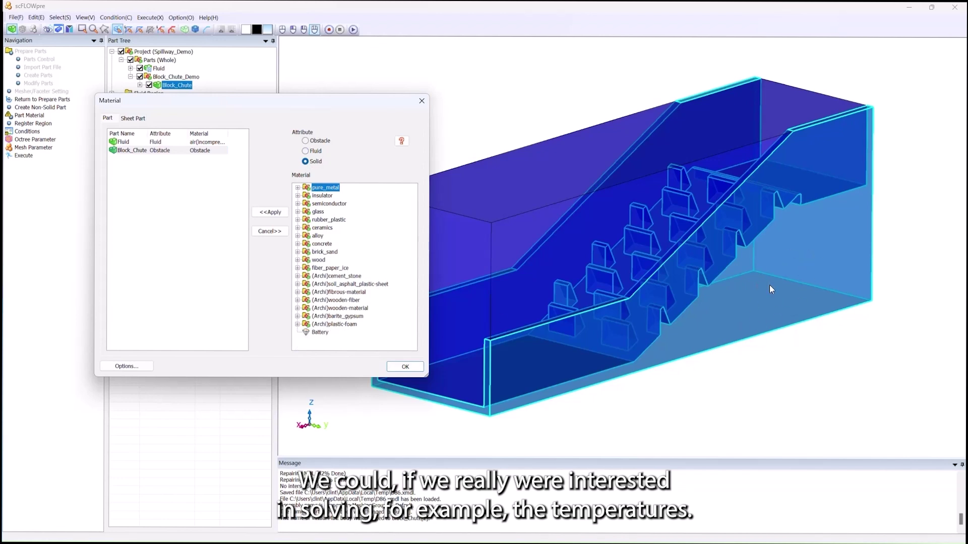
# - Apply the Obstacle attribute and material to the Block_Chute part and accept the material settings
pyautogui.click(305, 142)
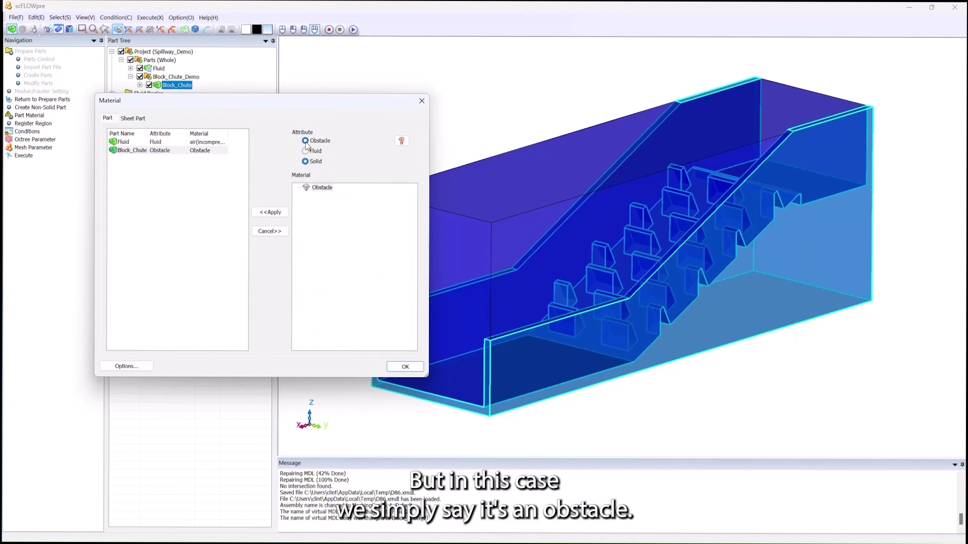
pyautogui.click(326, 188)
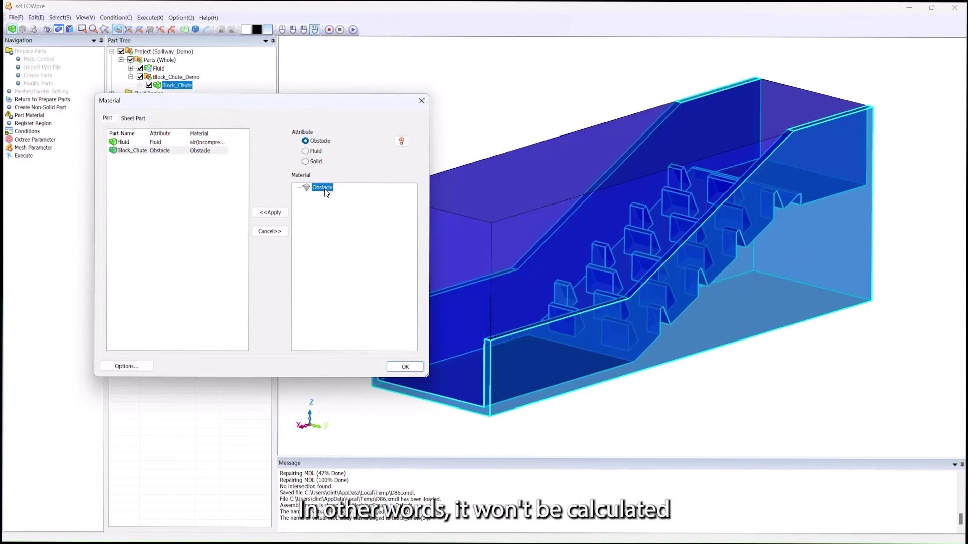
pyautogui.click(279, 214)
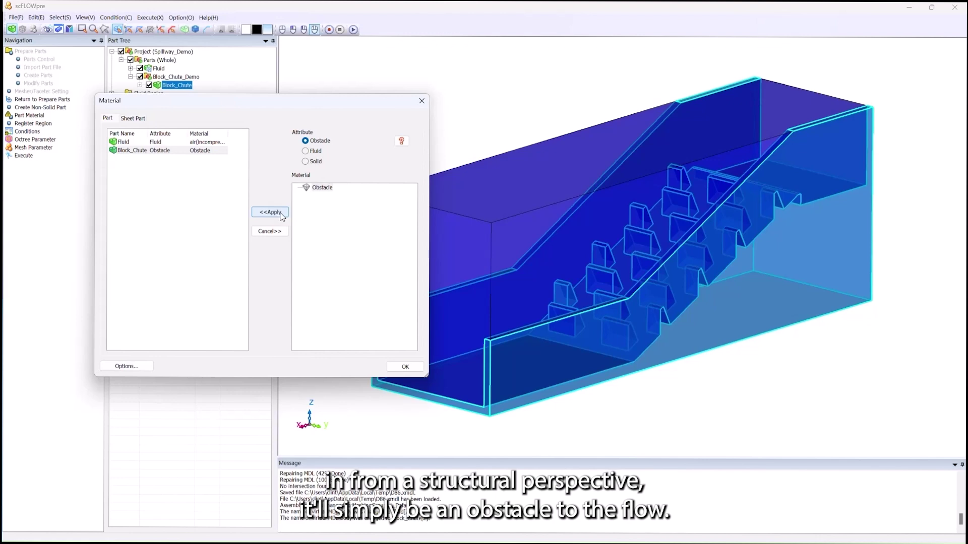
pyautogui.moveTo(275, 100); pyautogui.dragTo(293, 106)
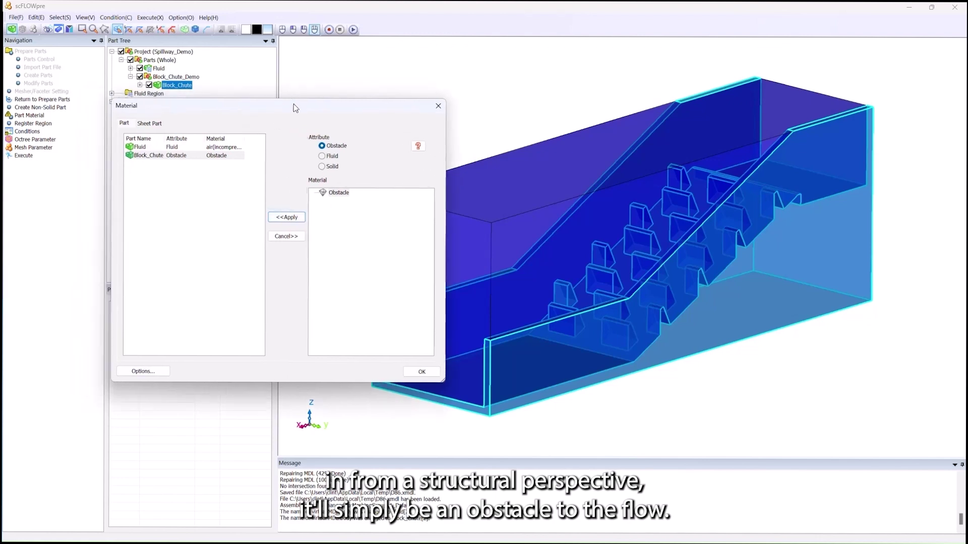
pyautogui.click(429, 372)
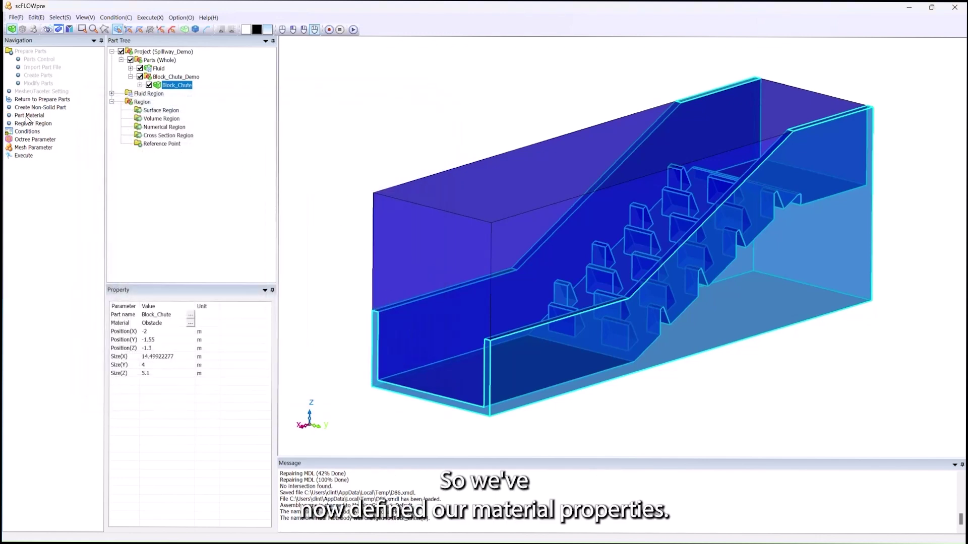
# - Hide the Block_Chute part, collapse its Block_Chute_Demo group in the part tree, and clear the selection
pyautogui.click(149, 85)
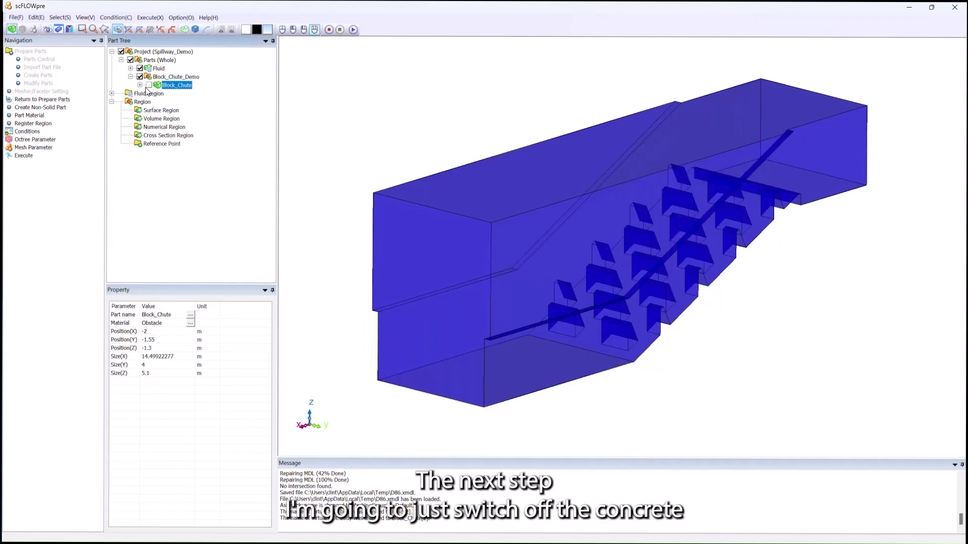
pyautogui.click(130, 77)
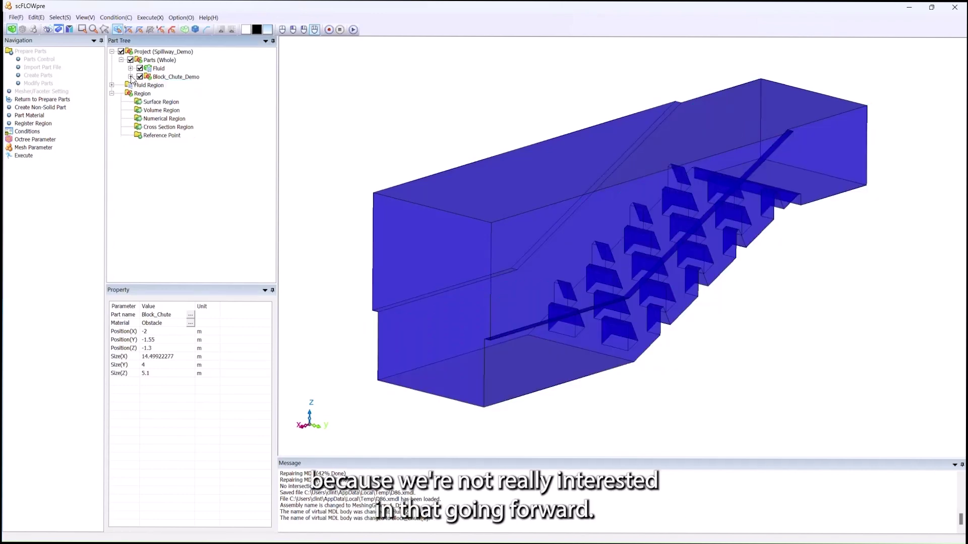
pyautogui.click(361, 147)
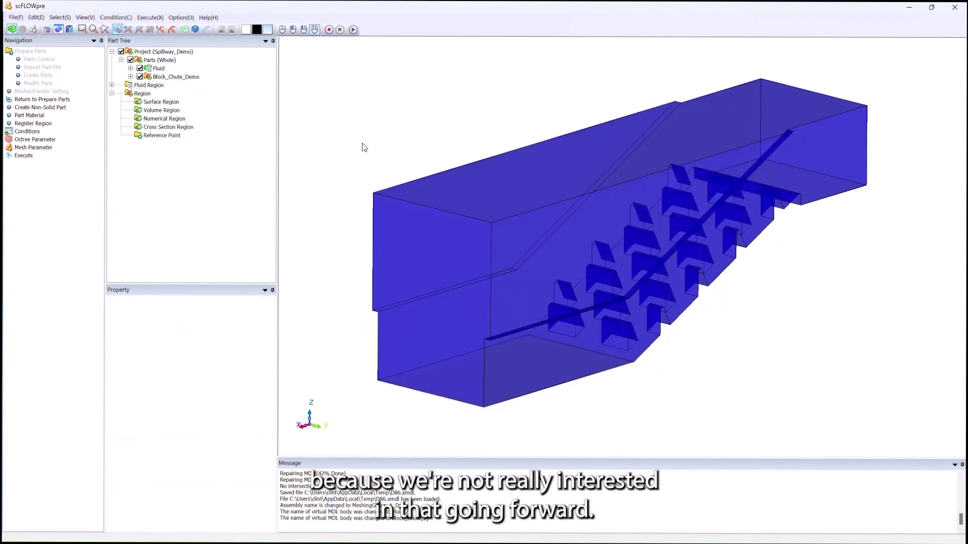
# - Register a surface region named Inlet on the fluid volume's end face at the high end of the chute, and highlight it
pyautogui.click(35, 124)
pyautogui.moveTo(201, 30); pyautogui.dragTo(271, 165)
pyautogui.scroll(3, 629, 231)
pyautogui.scroll(-5, 737, 249)
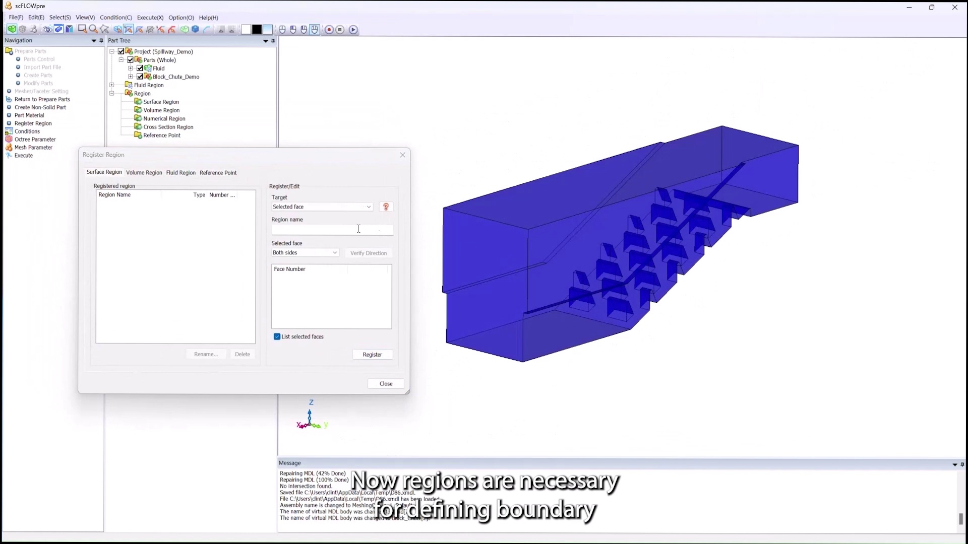
pyautogui.click(288, 230)
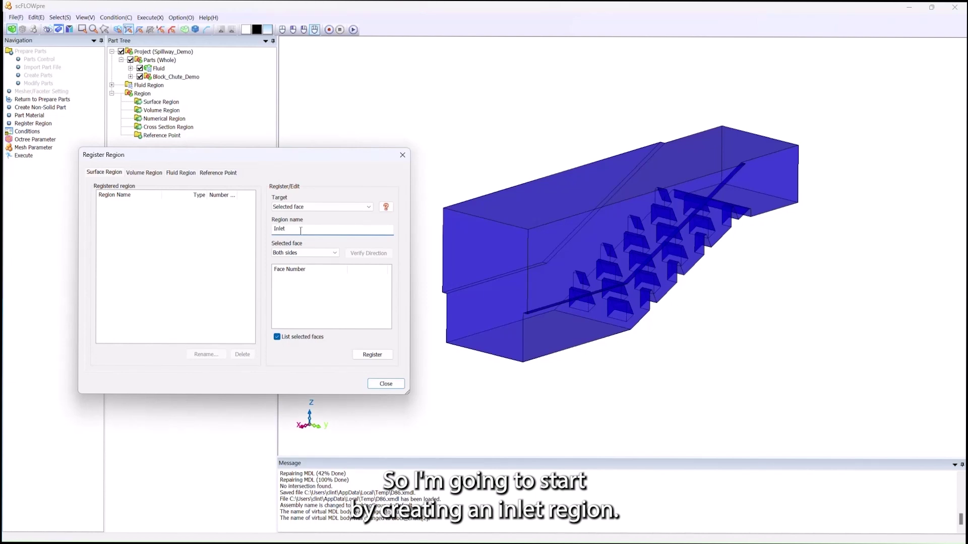
pyautogui.moveTo(818, 309); pyautogui.dragTo(708, 326, button='middle')
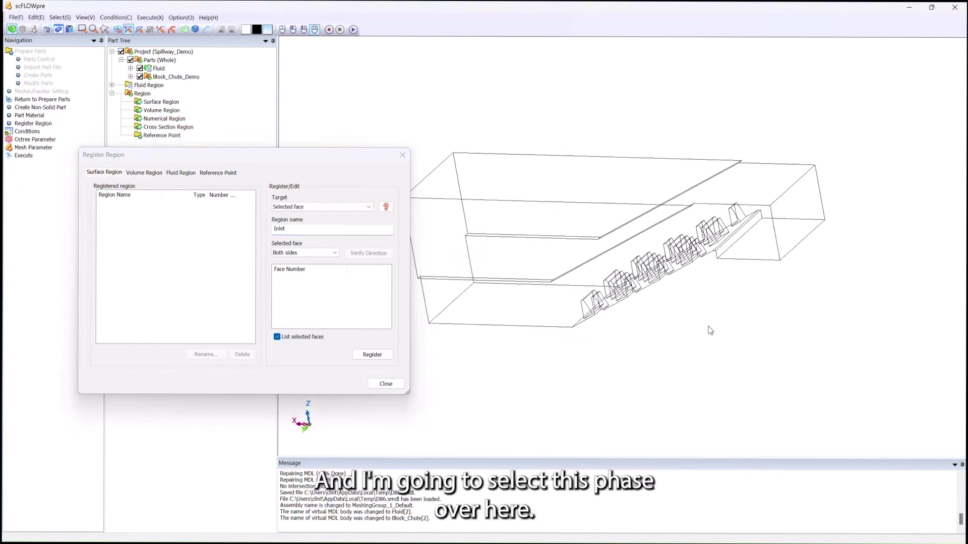
pyautogui.click(801, 218)
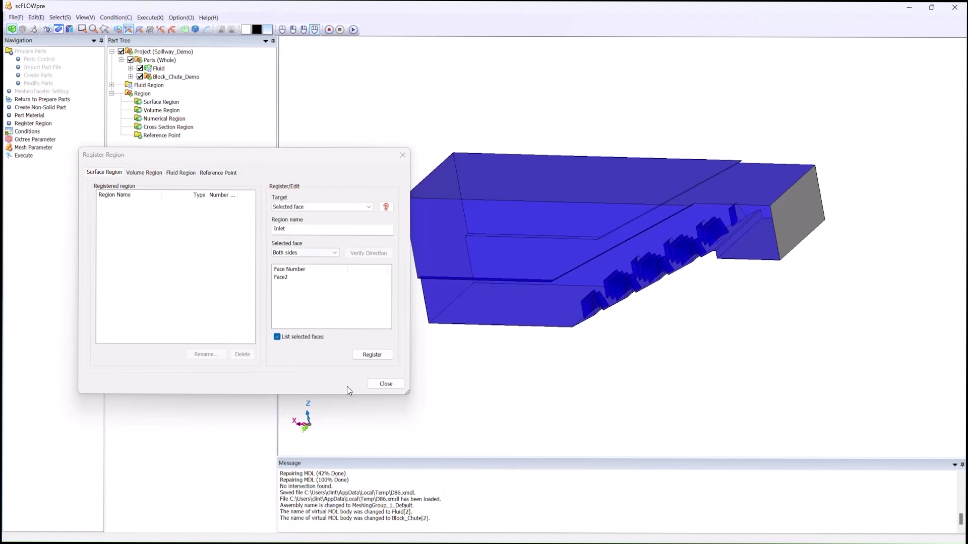
pyautogui.click(372, 354)
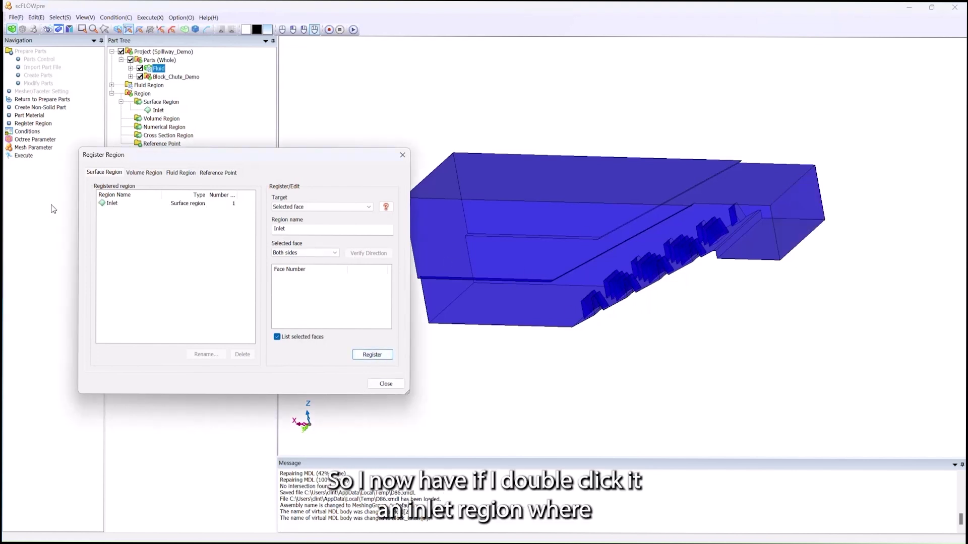
pyautogui.click(113, 203)
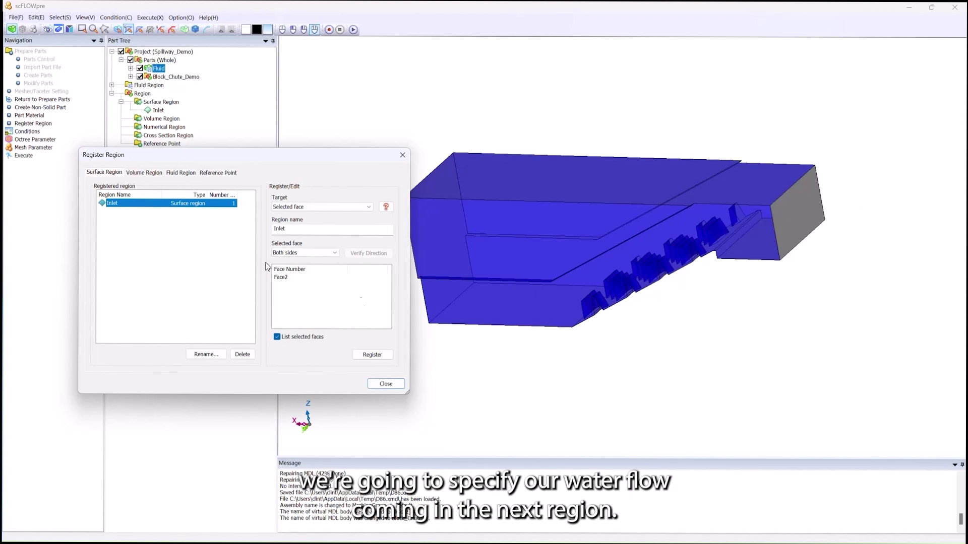
# - Clear the face selection and register a surface region named Outlet on the fluid volume's end face at the low end of the chute
pyautogui.click(565, 404)
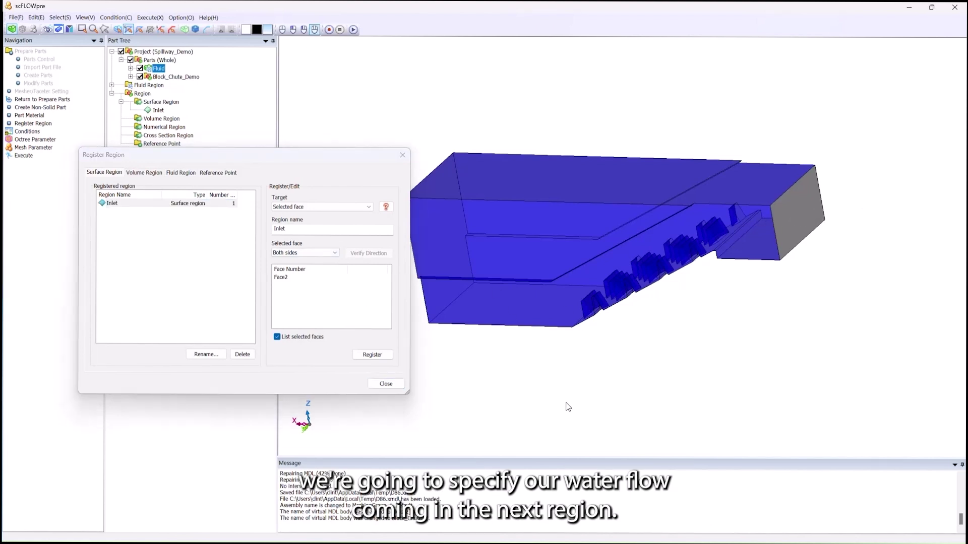
pyautogui.rightClick(639, 353)
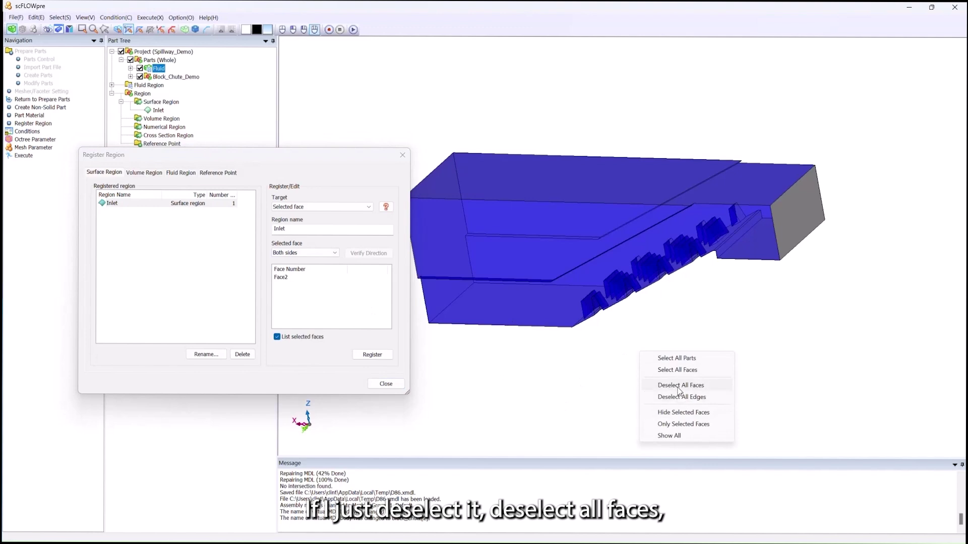
pyautogui.click(677, 388)
pyautogui.moveTo(604, 352); pyautogui.dragTo(772, 349, button='middle')
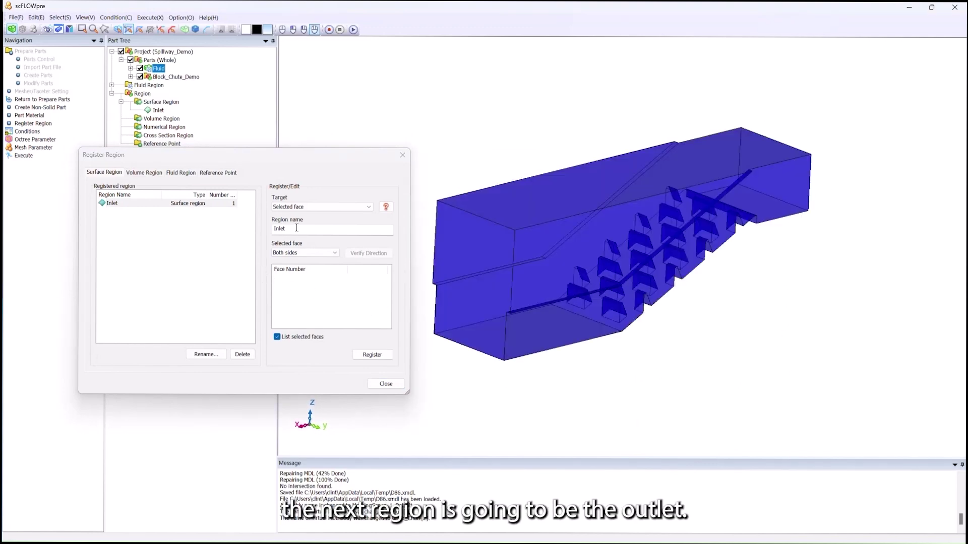
pyautogui.moveTo(297, 228); pyautogui.dragTo(271, 231)
pyautogui.write('Out')
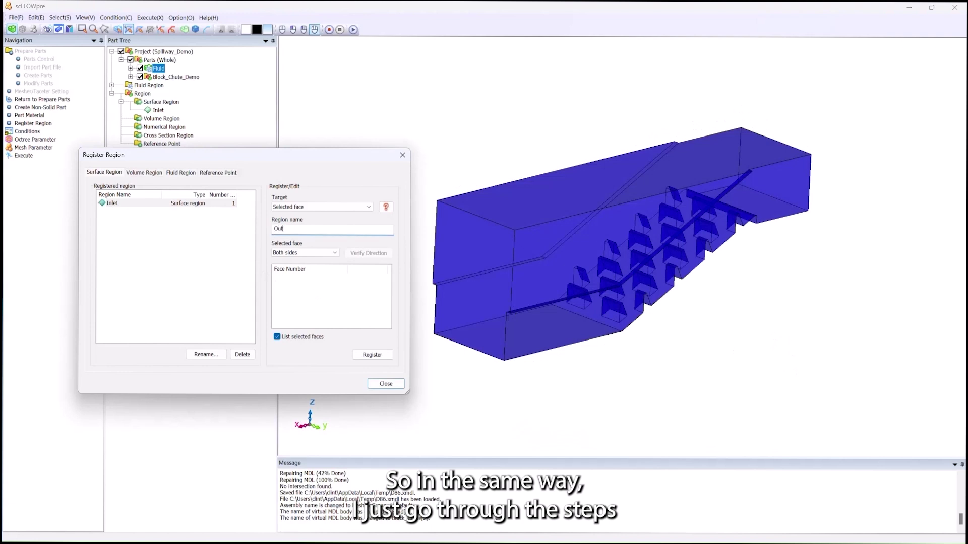
pyautogui.click(472, 280)
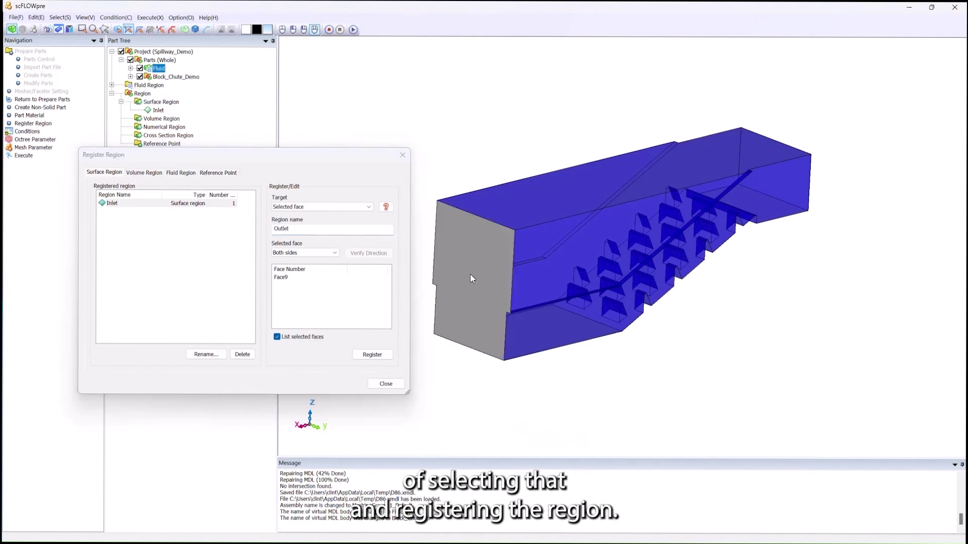
pyautogui.click(373, 355)
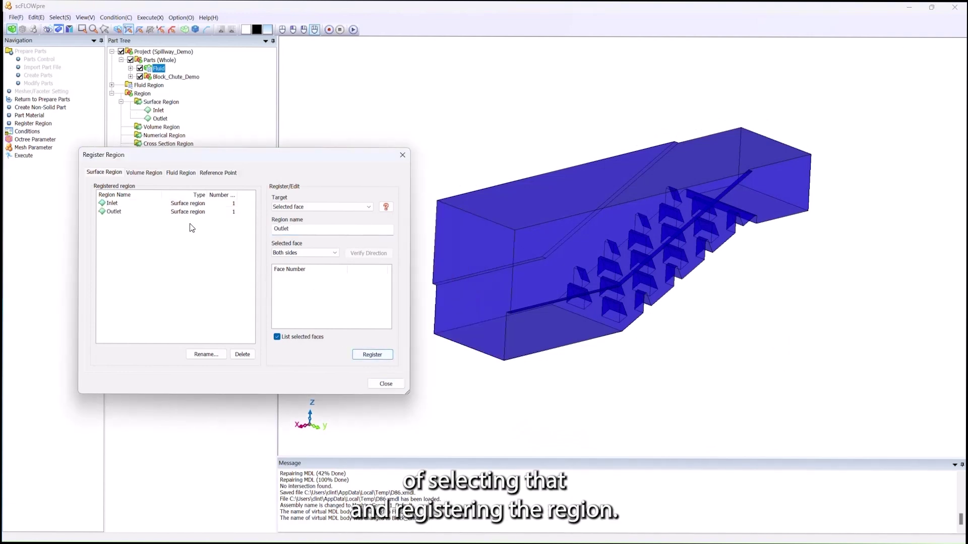
# - Register a surface region named Atmoosphere on the fluid volume's top face and its two upper side faces
pyautogui.moveTo(283, 228); pyautogui.dragTo(269, 234)
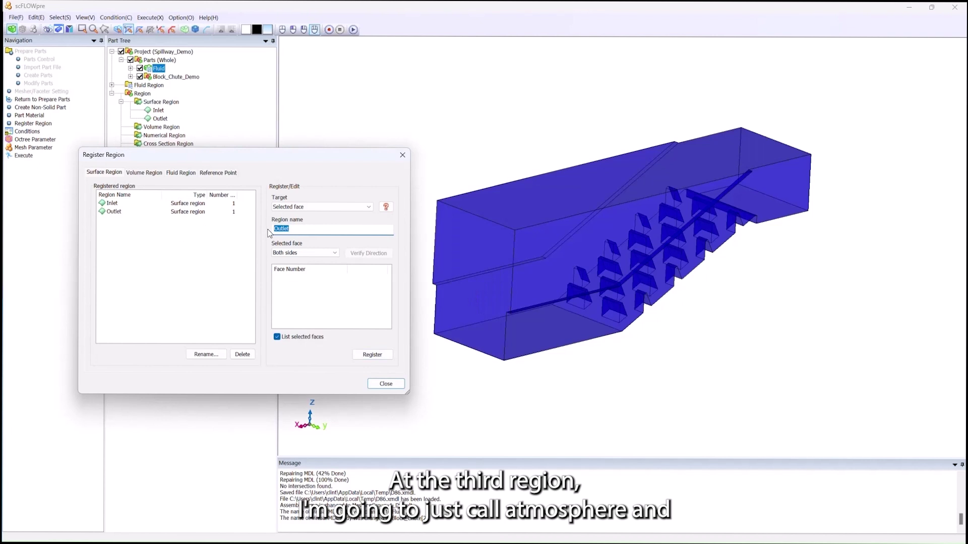
pyautogui.write('Atmo')
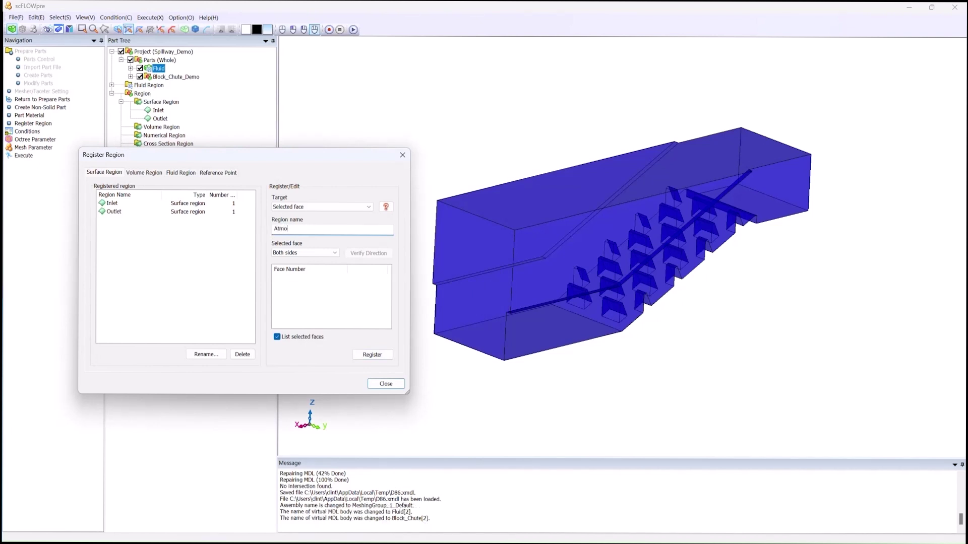
pyautogui.write('osphere')
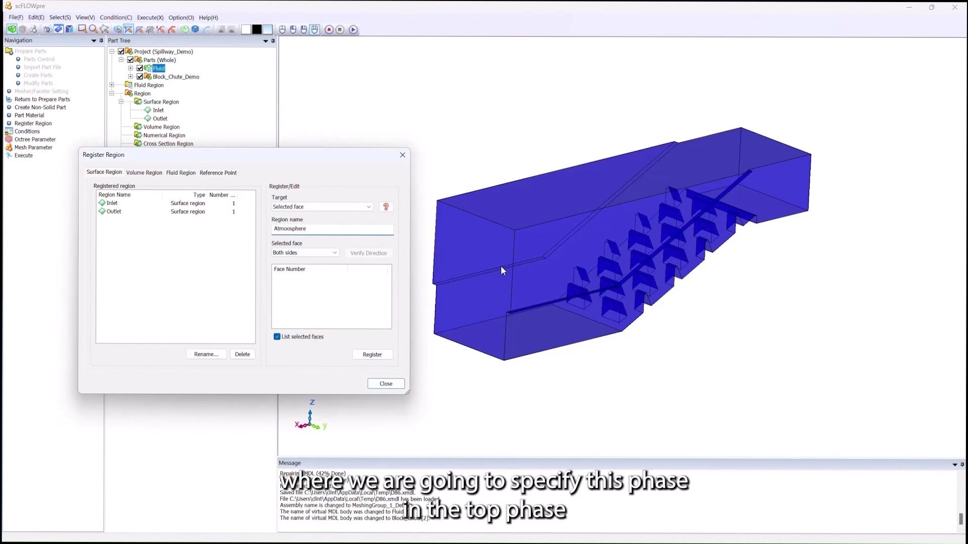
pyautogui.click(541, 255)
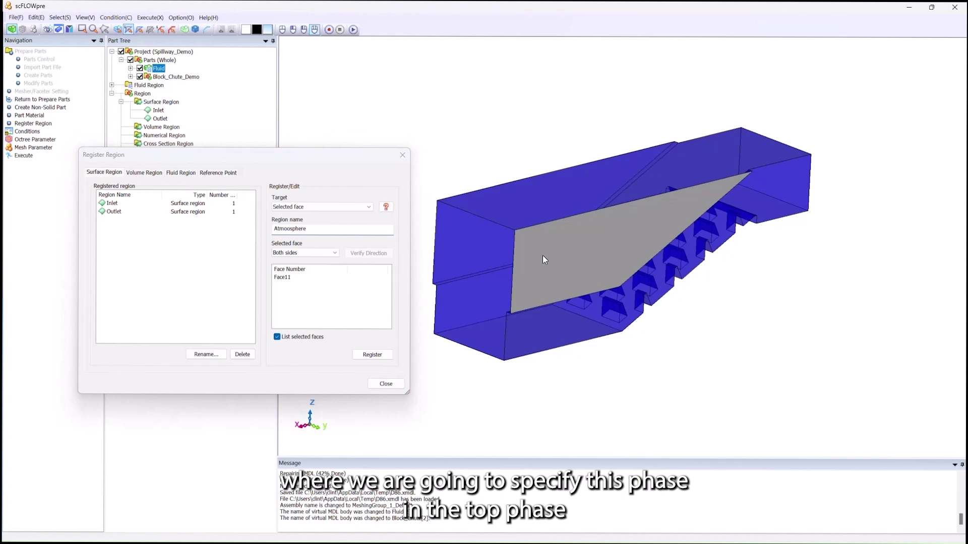
pyautogui.click(533, 210)
pyautogui.moveTo(530, 205)
pyautogui.mouseDown(button='middle')
pyautogui.moveTo(586, 200)
pyautogui.moveTo(665, 222)
pyautogui.mouseUp(button='middle')
pyautogui.click(678, 240)
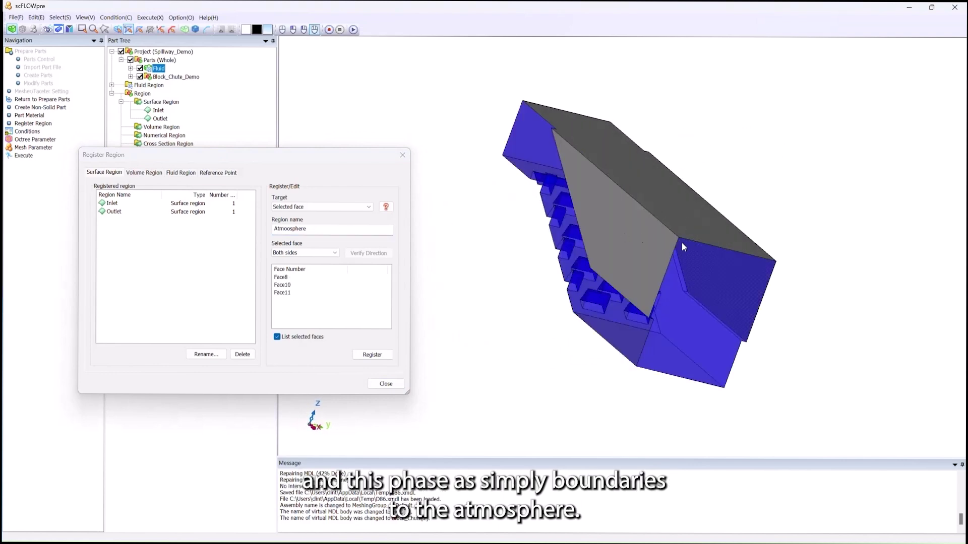
pyautogui.moveTo(763, 252)
pyautogui.mouseDown(button='middle')
pyautogui.moveTo(636, 233)
pyautogui.moveTo(617, 219)
pyautogui.mouseUp(button='middle')
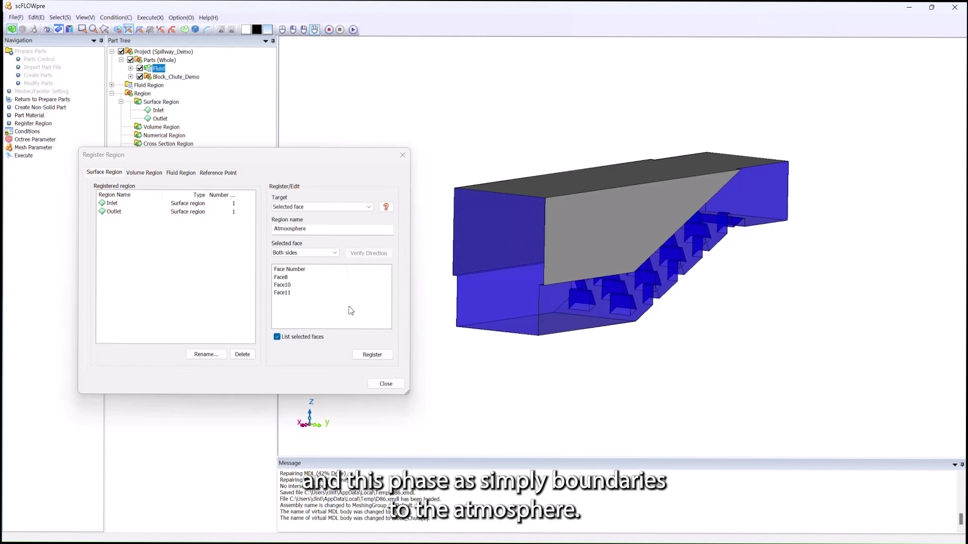
pyautogui.click(372, 355)
# - Name a new surface region Walls and select the lower side wall face and its ledge faces on one side of the chute
pyautogui.moveTo(518, 296)
pyautogui.mouseDown(button='middle')
pyautogui.moveTo(679, 295)
pyautogui.moveTo(555, 285)
pyautogui.moveTo(549, 301)
pyautogui.mouseUp(button='middle')
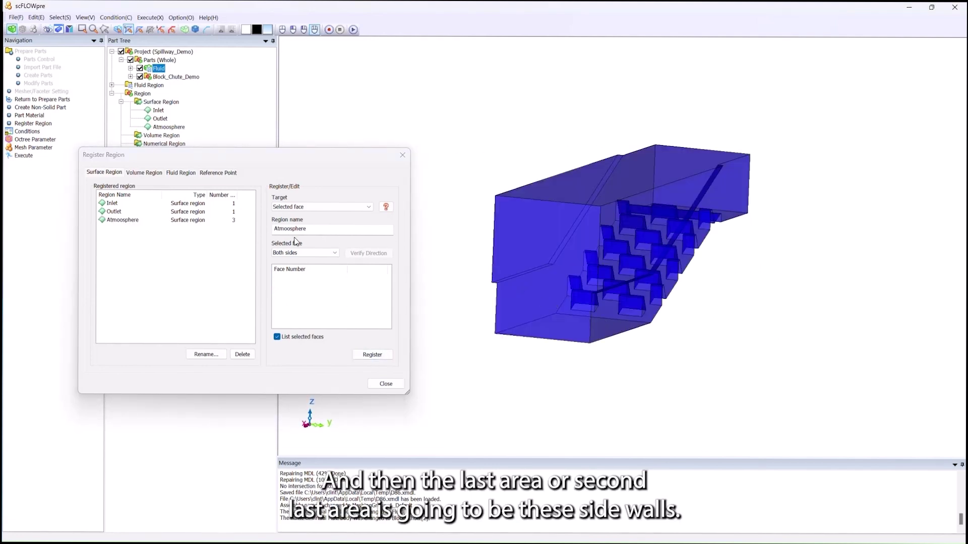
pyautogui.moveTo(310, 230); pyautogui.dragTo(262, 232)
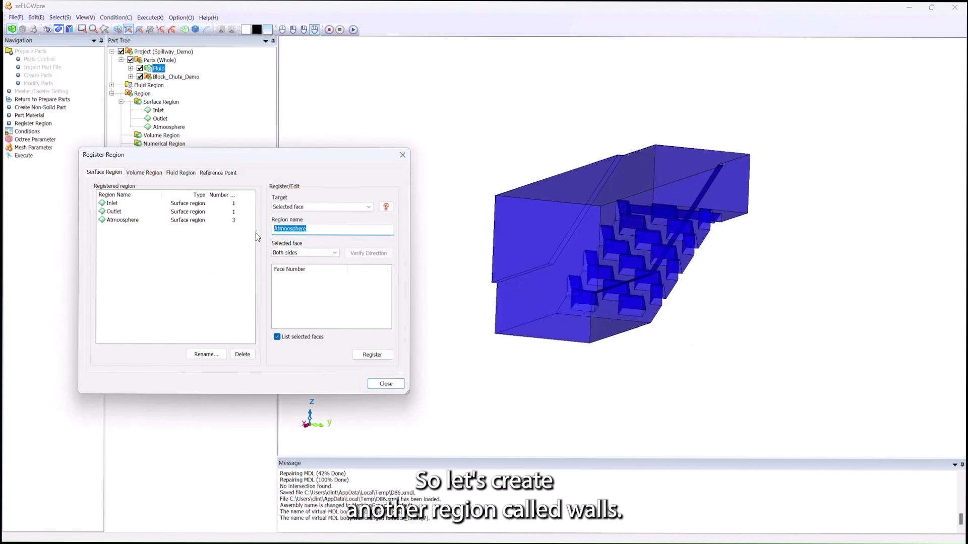
pyautogui.write('Walls')
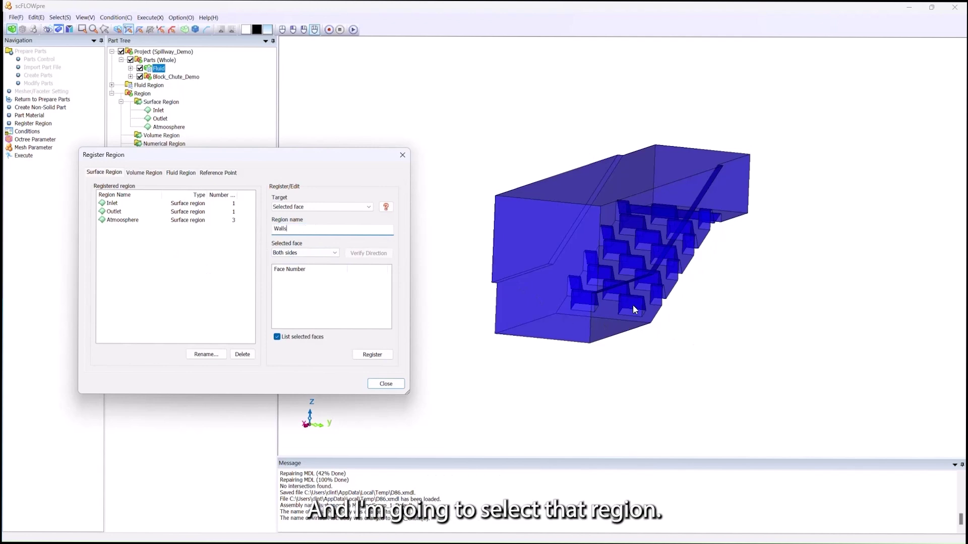
pyautogui.click(661, 324)
pyautogui.moveTo(661, 324); pyautogui.dragTo(725, 308, button='middle')
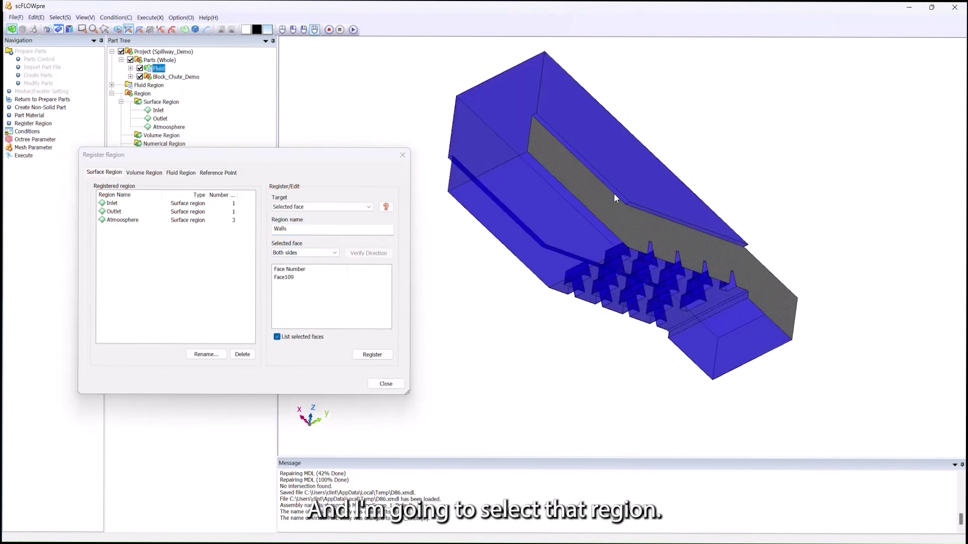
pyautogui.click(617, 194)
pyautogui.click(640, 206)
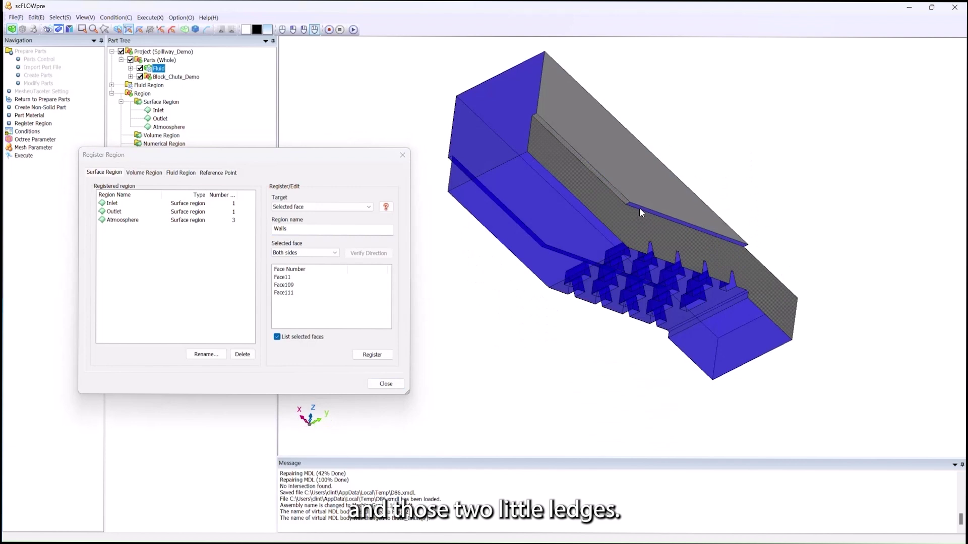
# - Add the opposite lower side wall and its two ledge faces to the selection and register the Walls region
pyautogui.moveTo(641, 206); pyautogui.dragTo(746, 137, button='middle')
pyautogui.click(652, 164)
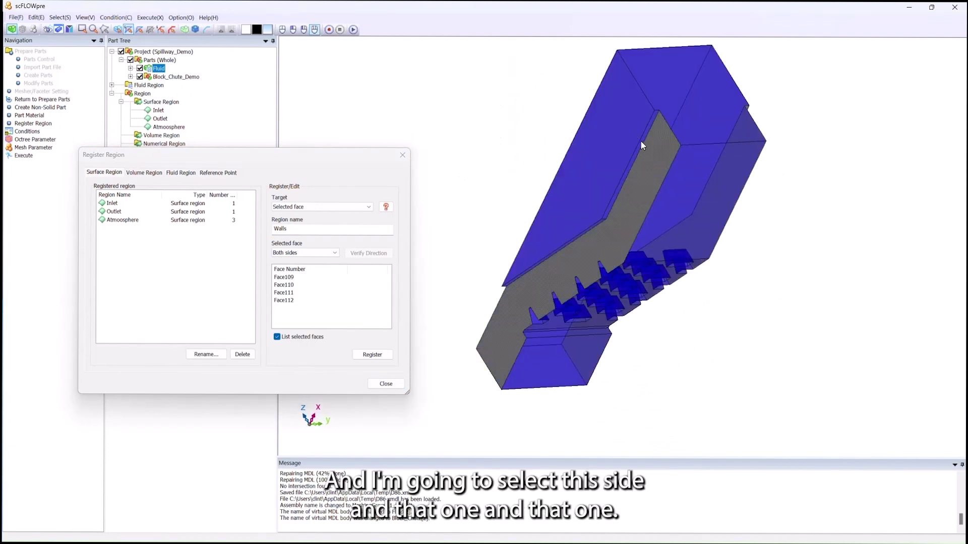
pyautogui.click(640, 141)
pyautogui.click(600, 226)
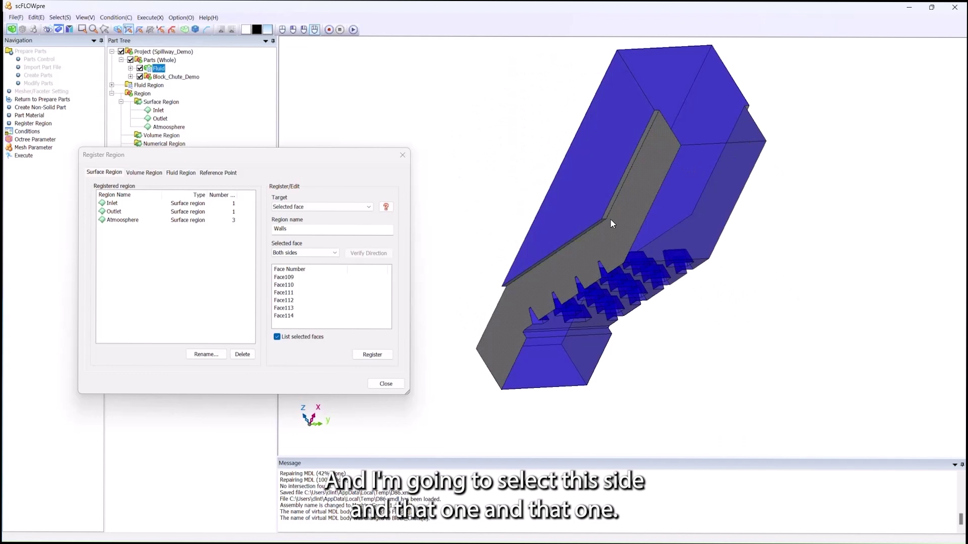
pyautogui.moveTo(600, 225)
pyautogui.mouseDown(button='middle')
pyautogui.moveTo(492, 353)
pyautogui.moveTo(696, 346)
pyautogui.moveTo(533, 361)
pyautogui.mouseUp(button='middle')
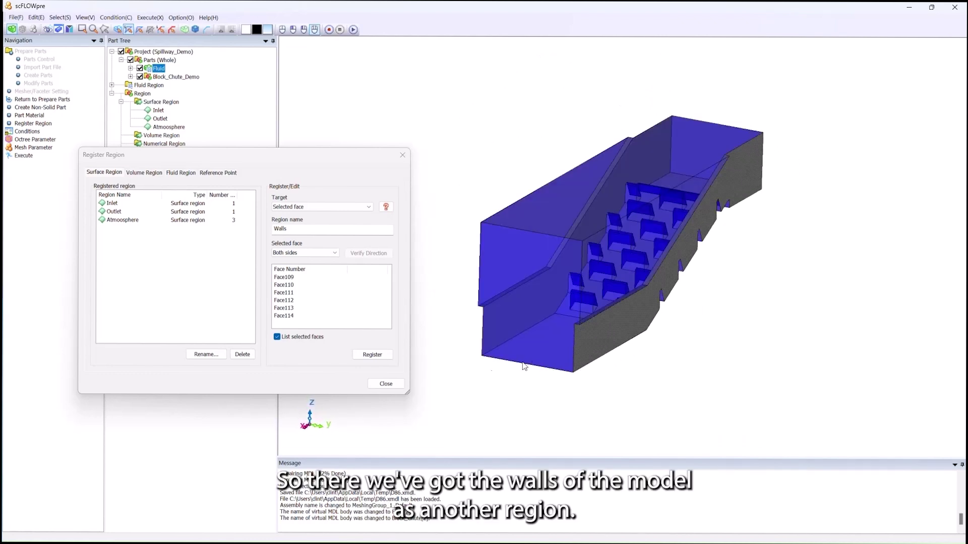
pyautogui.click(372, 355)
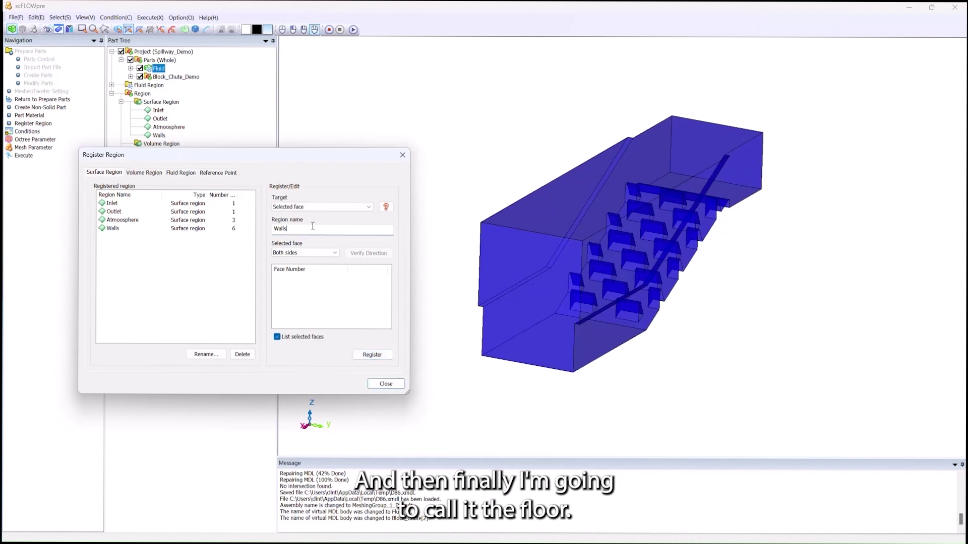
# - Name a new surface region Floor and select the flat bottom faces upstream and downstream of the chute slope
pyautogui.doubleClick(280, 229)
pyautogui.write('Floor')
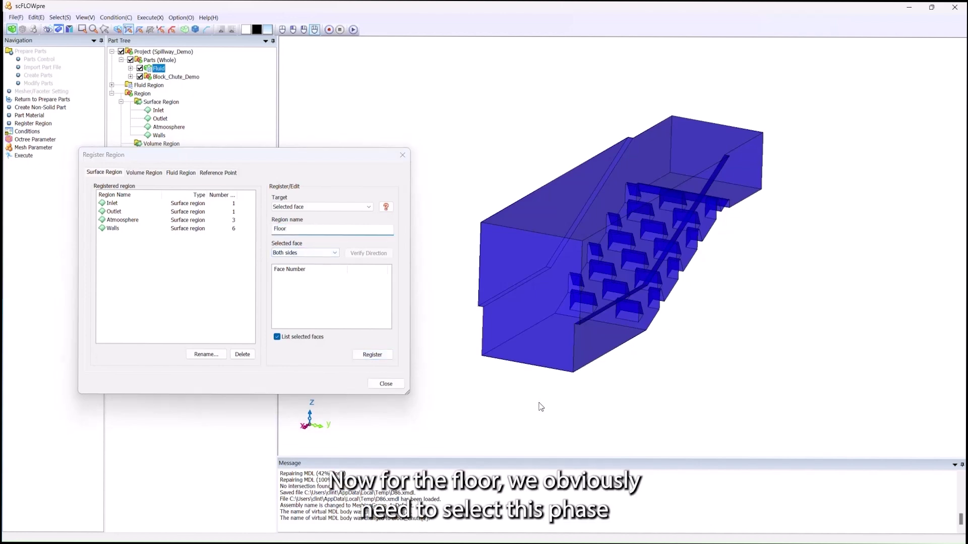
pyautogui.moveTo(540, 407)
pyautogui.mouseDown(button='middle')
pyautogui.moveTo(691, 370)
pyautogui.moveTo(742, 406)
pyautogui.moveTo(458, 237)
pyautogui.mouseUp(button='middle')
pyautogui.click(458, 239)
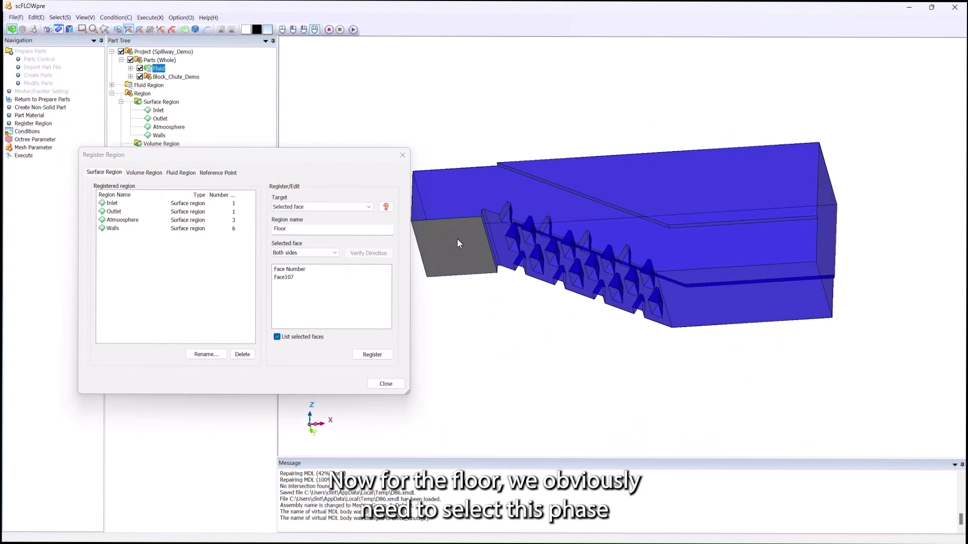
pyautogui.click(689, 313)
pyautogui.moveTo(700, 307); pyautogui.dragTo(666, 268, button='middle')
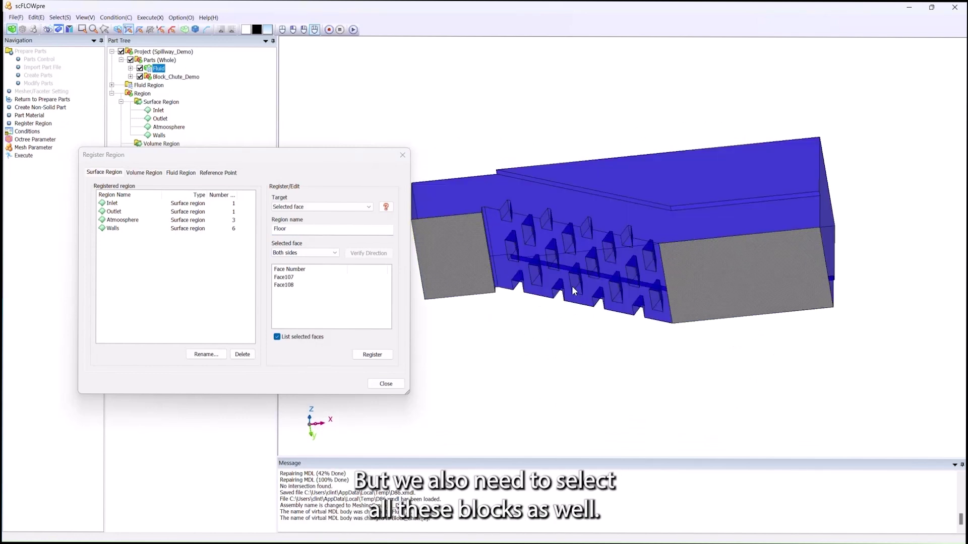
# - In side view, mark all faces completely enclosed by a rubber box around the sloping chute floor and its blocks
pyautogui.moveTo(661, 250)
pyautogui.mouseDown(button='middle')
pyautogui.moveTo(661, 367)
pyautogui.moveTo(684, 383)
pyautogui.mouseUp(button='middle')
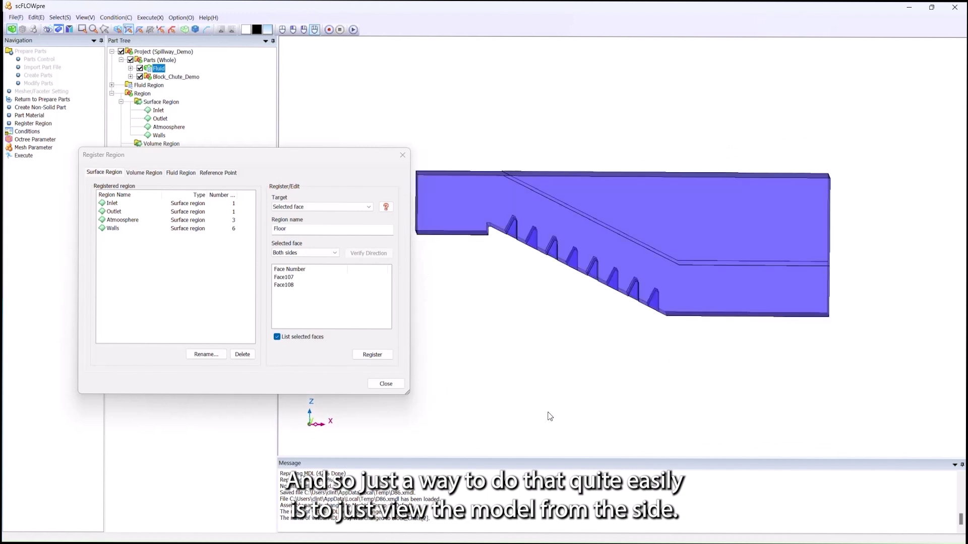
pyautogui.press('y')
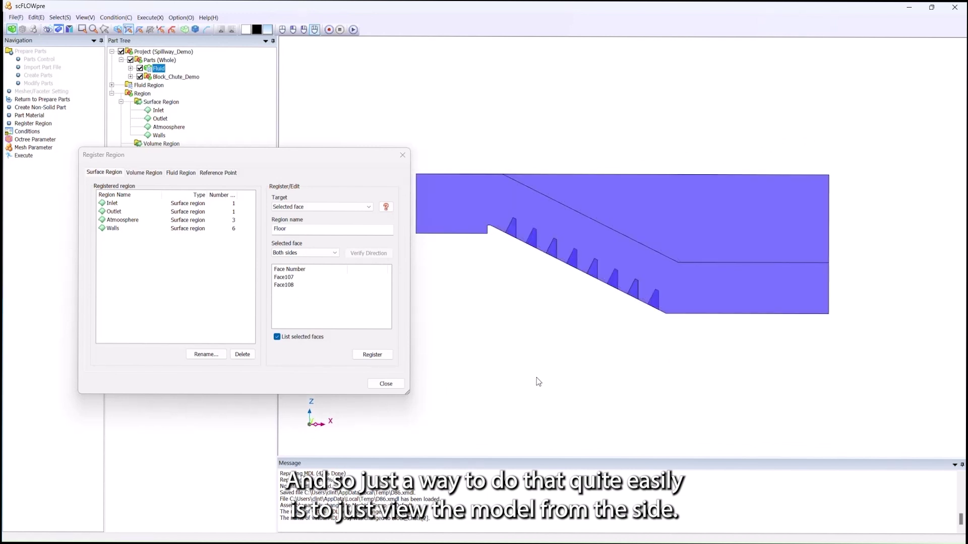
pyautogui.click(81, 29)
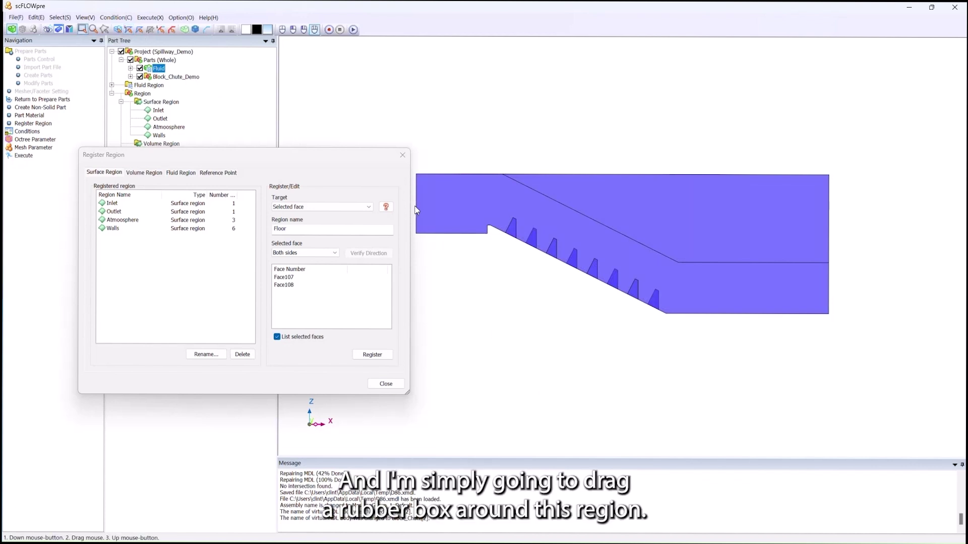
pyautogui.moveTo(414, 206); pyautogui.dragTo(672, 363)
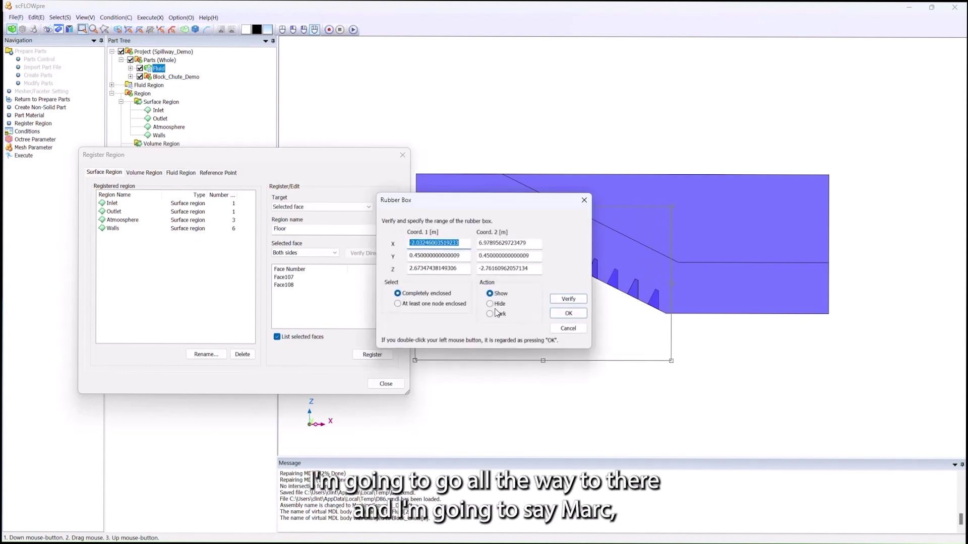
pyautogui.click(489, 314)
pyautogui.click(555, 313)
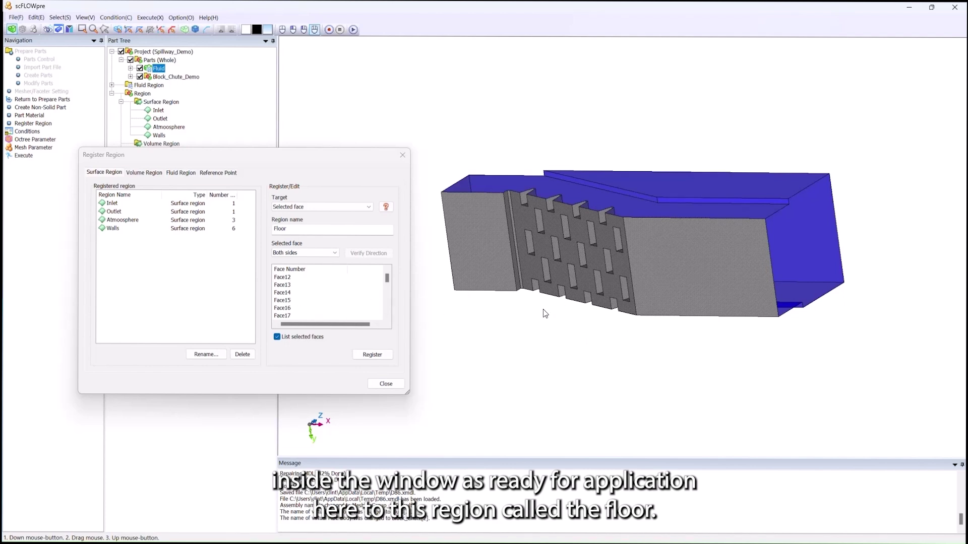
# - Check the marked floor and block faces, register them as the Floor region, and finish registering regions
pyautogui.moveTo(544, 314); pyautogui.dragTo(600, 413)
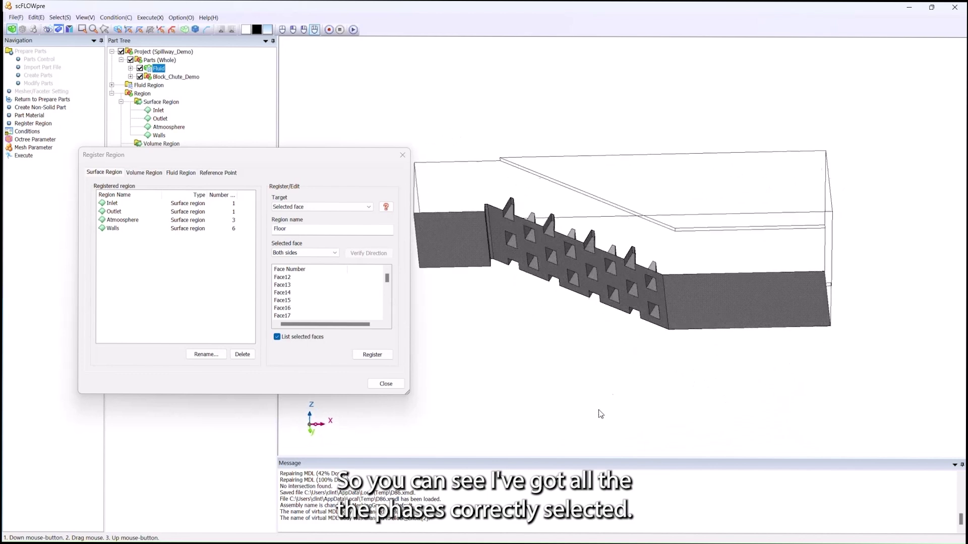
pyautogui.moveTo(571, 162); pyautogui.dragTo(557, 217)
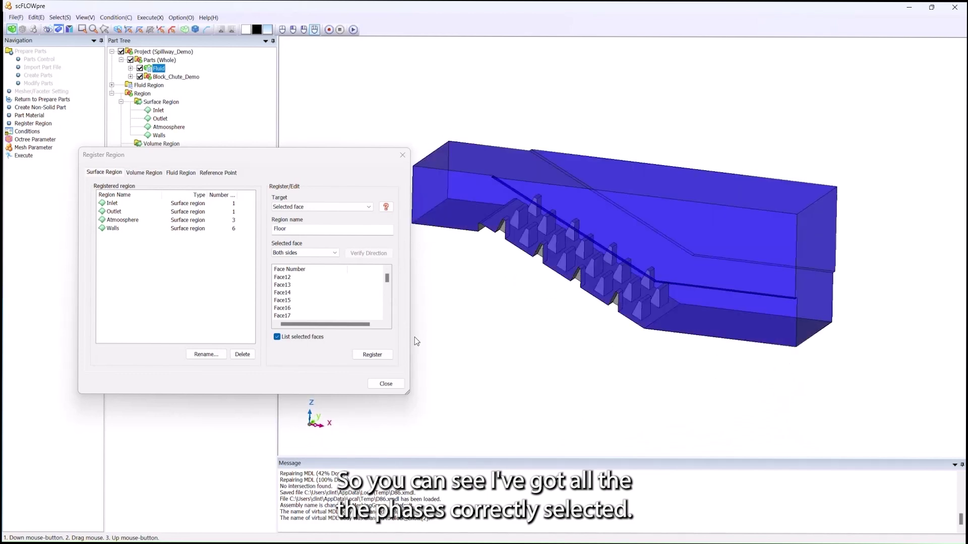
pyautogui.click(372, 355)
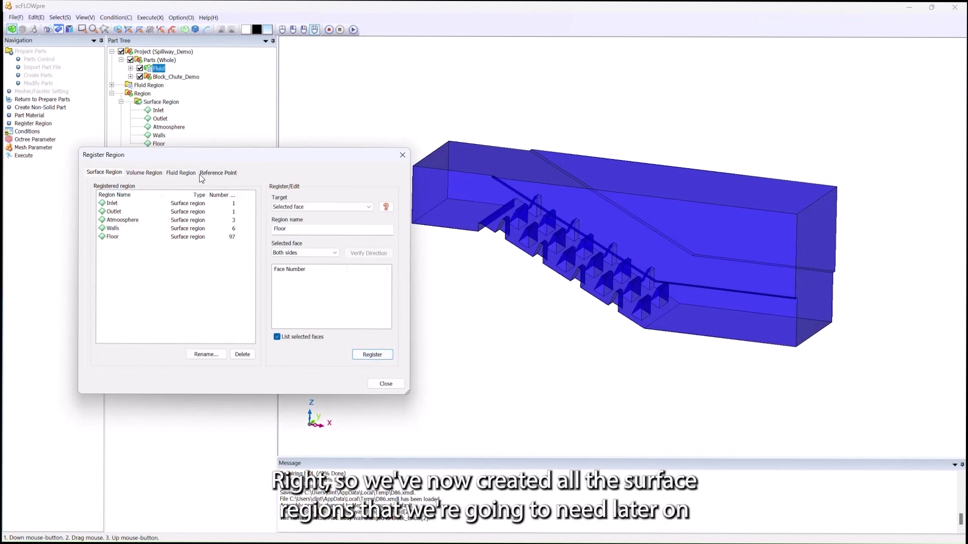
pyautogui.click(387, 384)
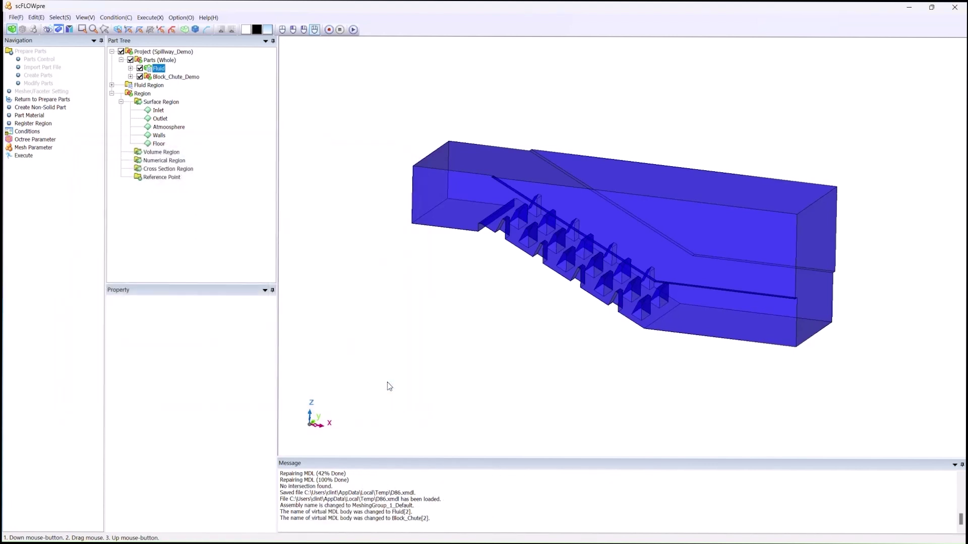
# - Open the analysis conditions, keep Flow enabled as analysis type, and accept the default turbulent RANS SST k-OMG method
pyautogui.click(27, 133)
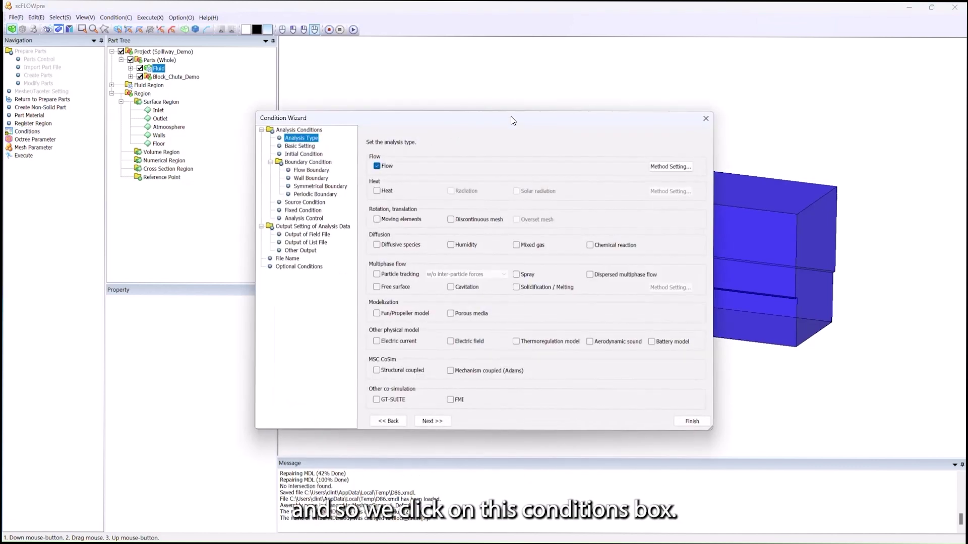
pyautogui.moveTo(509, 118); pyautogui.dragTo(313, 88)
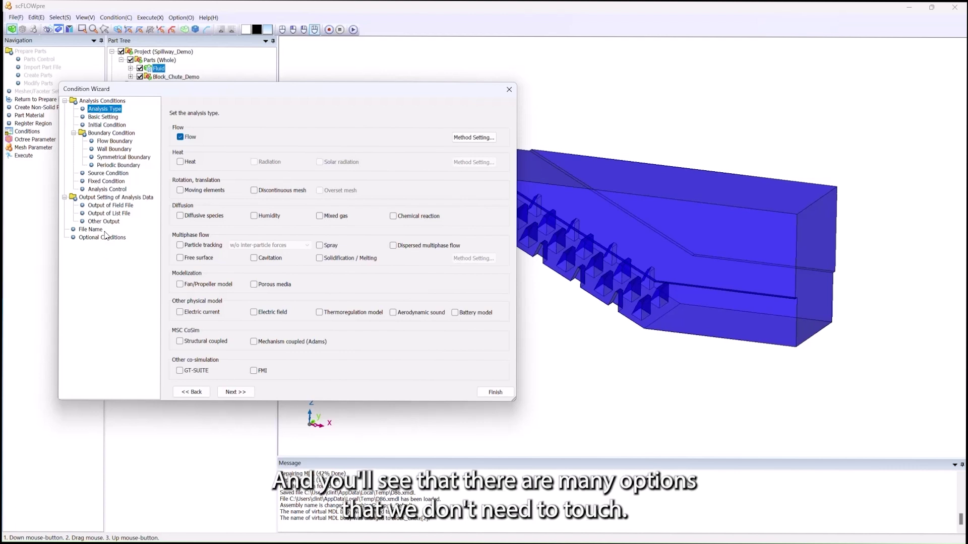
pyautogui.click(181, 137)
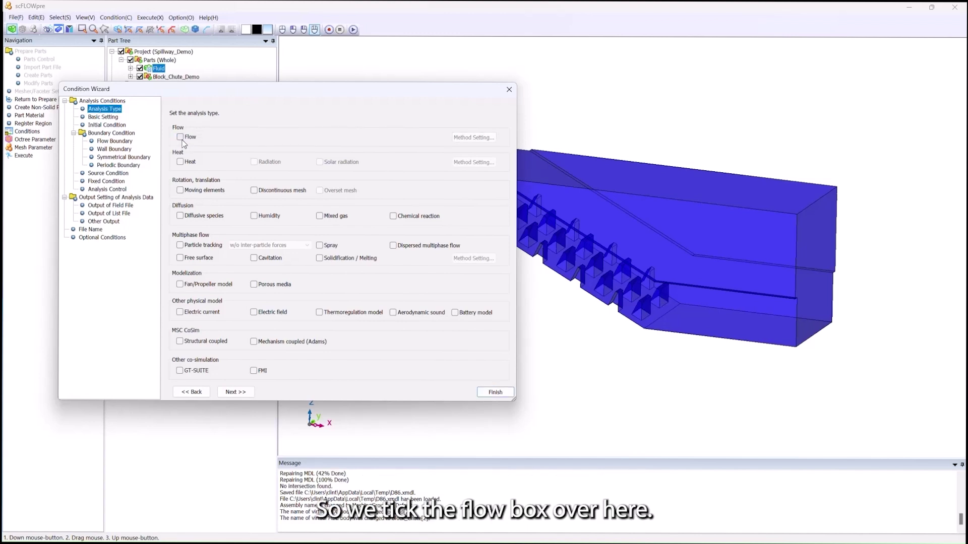
pyautogui.click(181, 139)
pyautogui.click(473, 141)
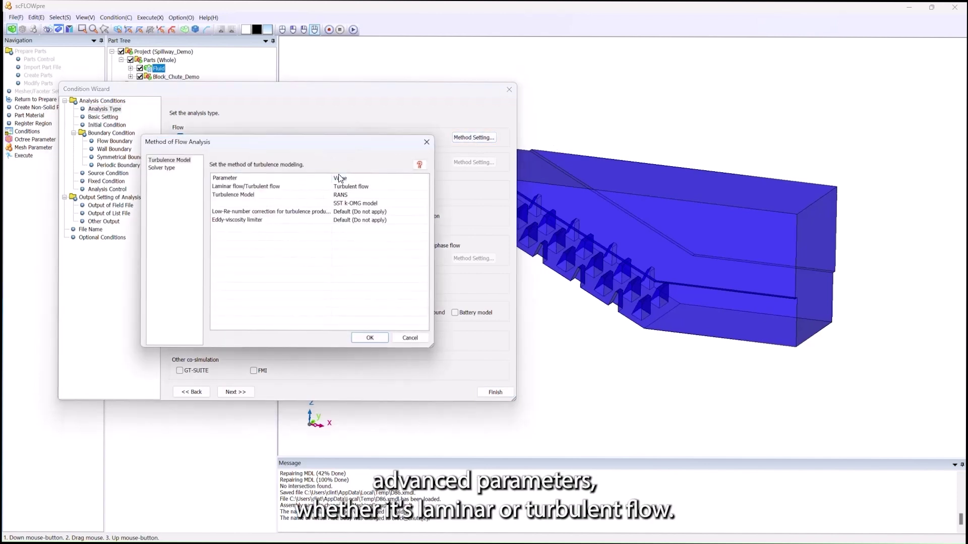
pyautogui.moveTo(346, 147); pyautogui.dragTo(527, 200)
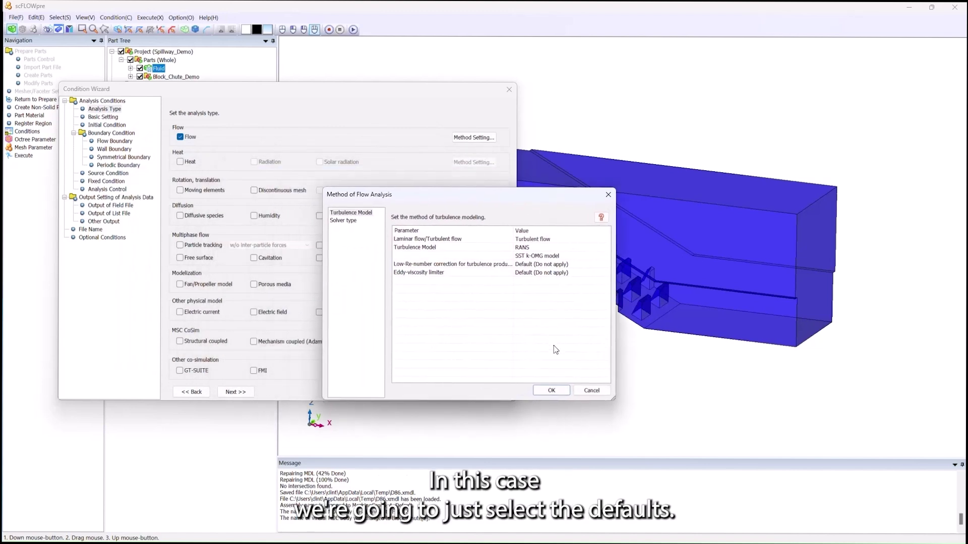
pyautogui.click(552, 391)
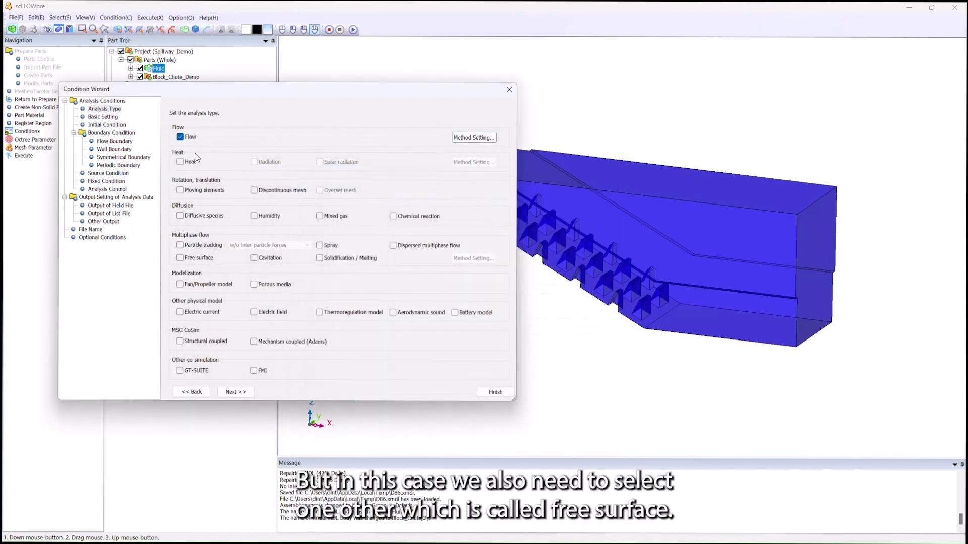
# - Enable the Free surface multiphase flow option in the analysis type settings
pyautogui.click(180, 259)
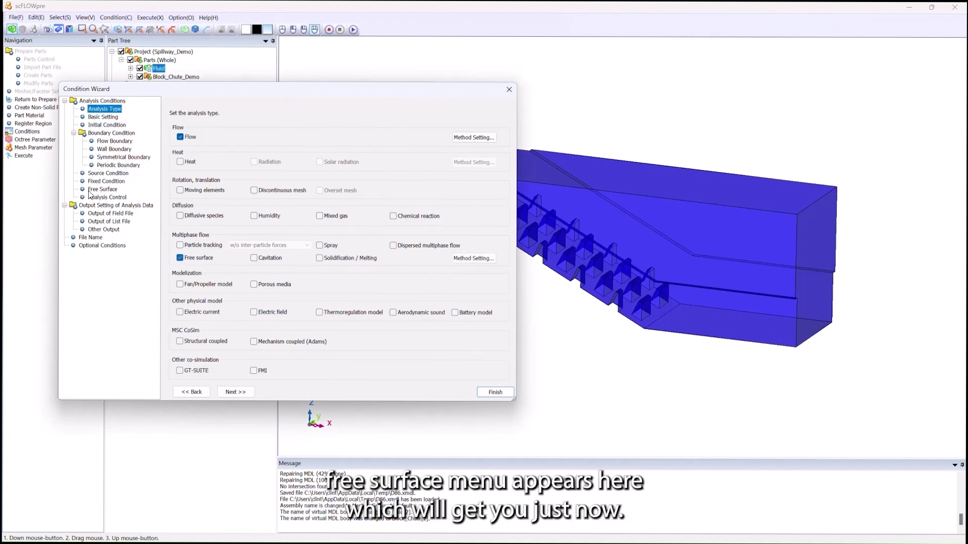
pyautogui.click(180, 258)
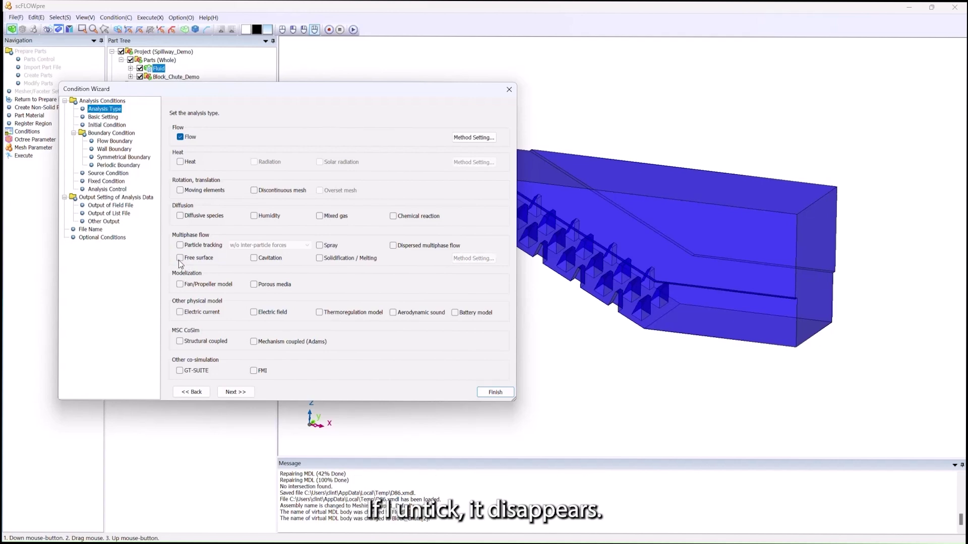
pyautogui.click(180, 258)
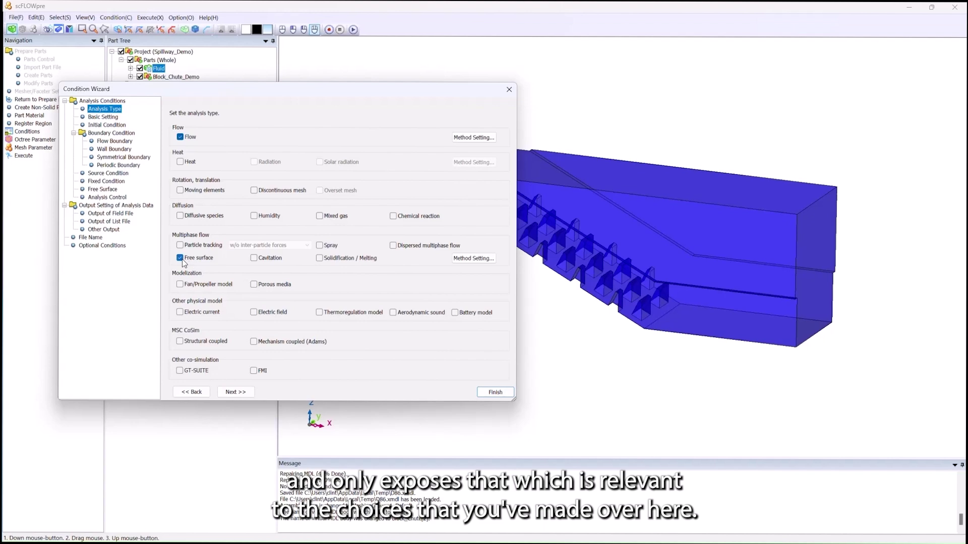
# - Make the basic setting a transient analysis with a 0.001 s time step and a last cycle of 10000
pyautogui.click(107, 118)
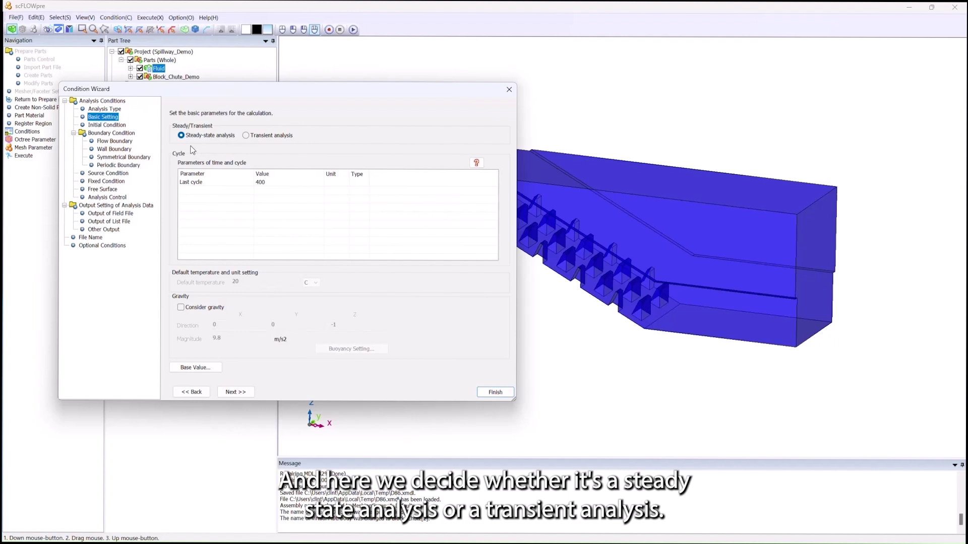
pyautogui.click(246, 136)
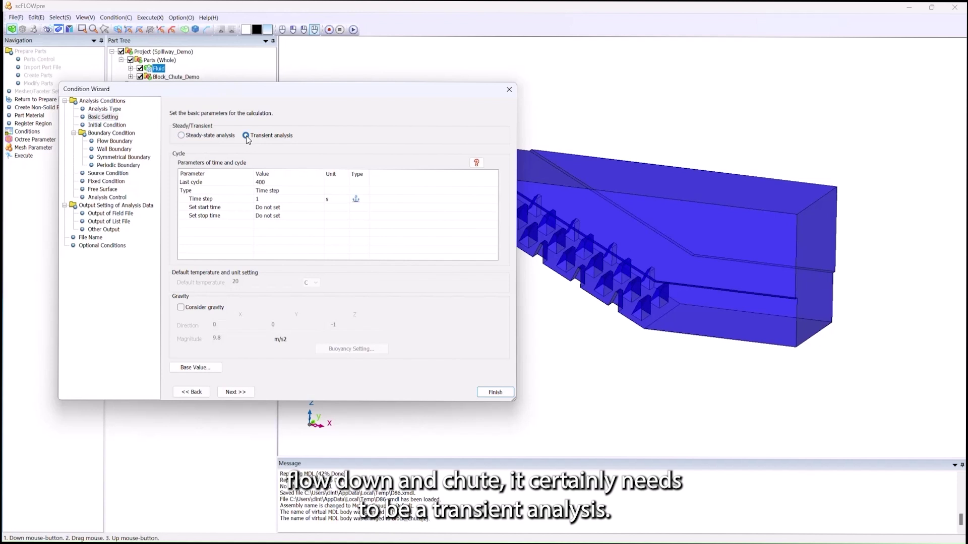
pyautogui.click(271, 198)
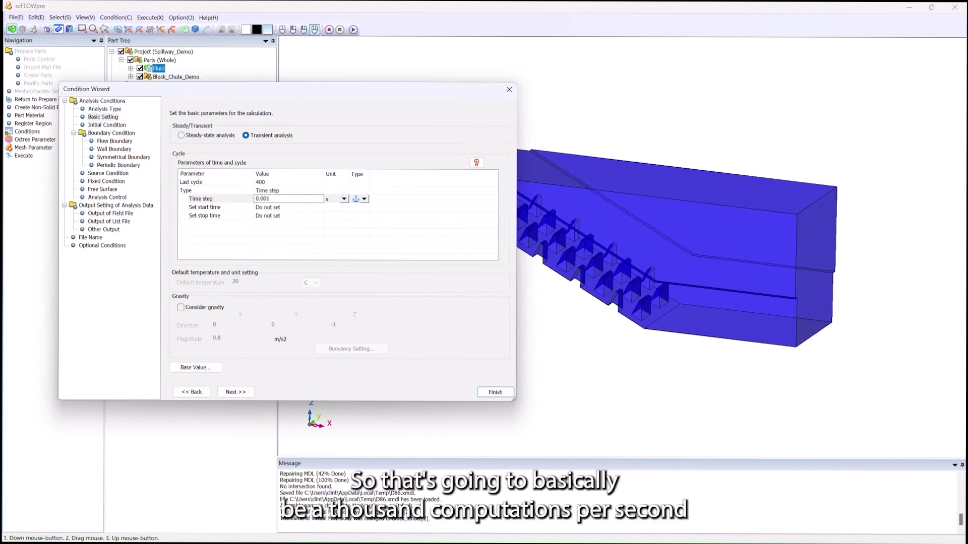
pyautogui.press('Return')
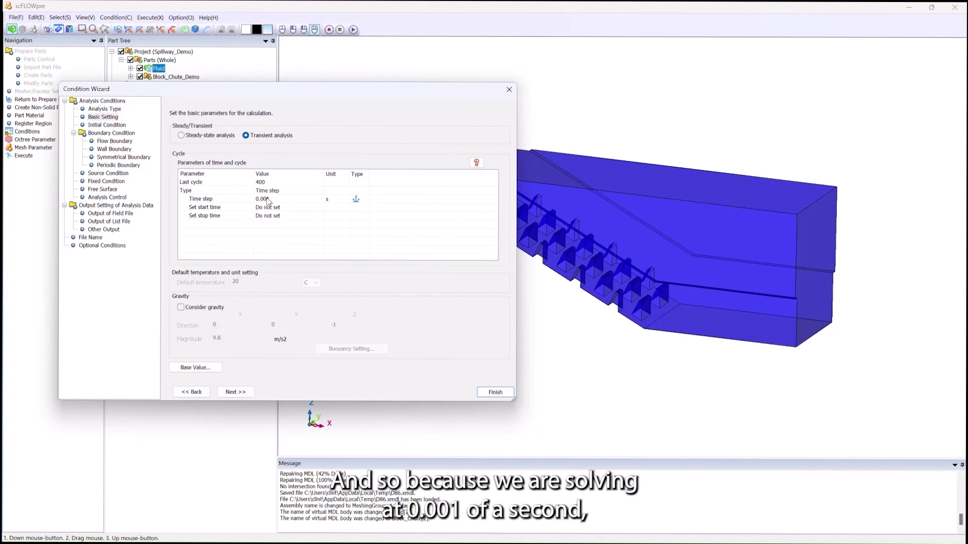
pyautogui.doubleClick(280, 182)
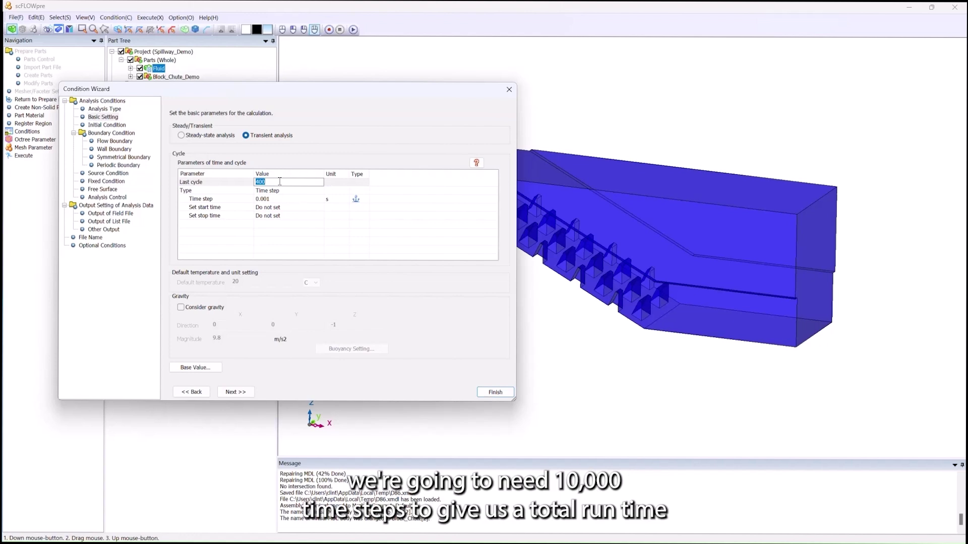
pyautogui.write('100')
pyautogui.press('Return')
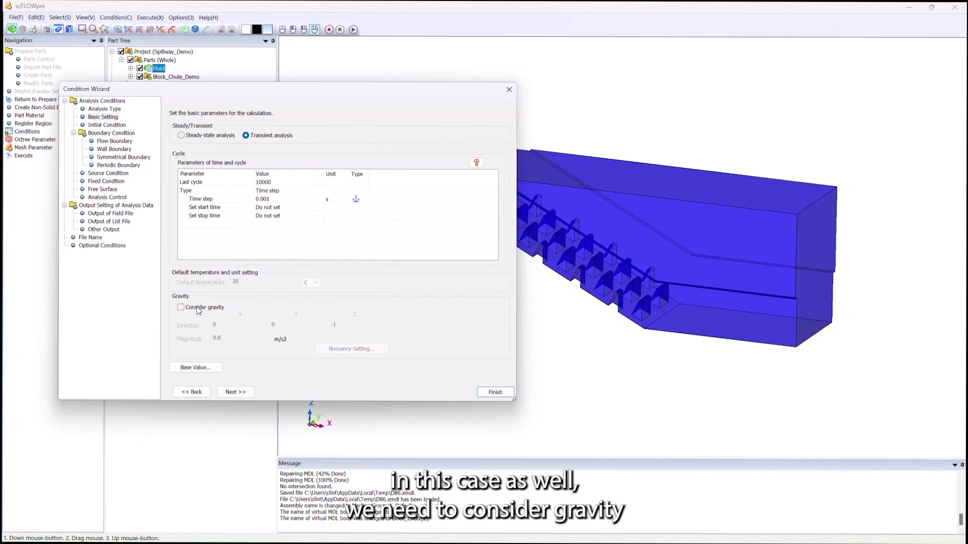
# - Enable gravity with direction 0, 0, -1 and magnitude 9.8 m/s2, and leave the initial conditions blank
pyautogui.click(181, 308)
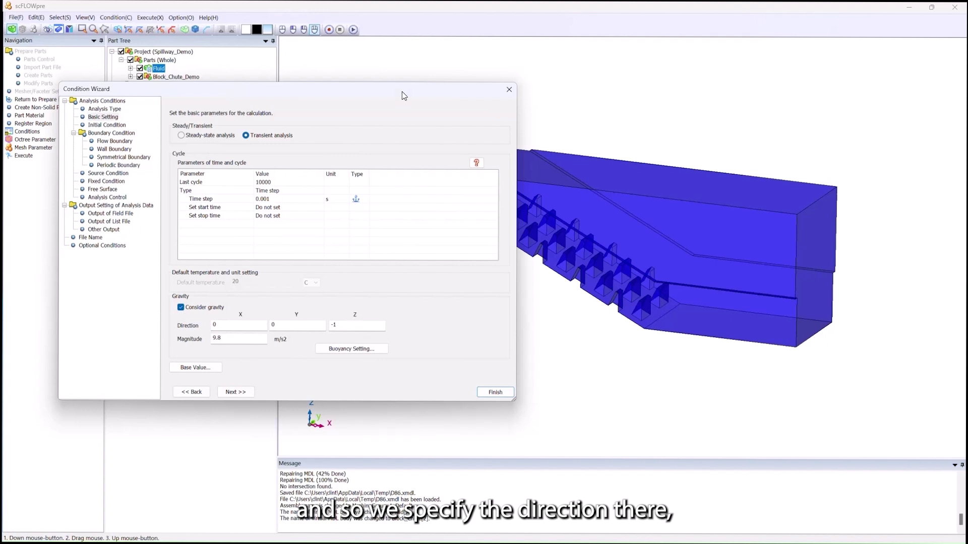
pyautogui.moveTo(403, 96); pyautogui.dragTo(400, 87)
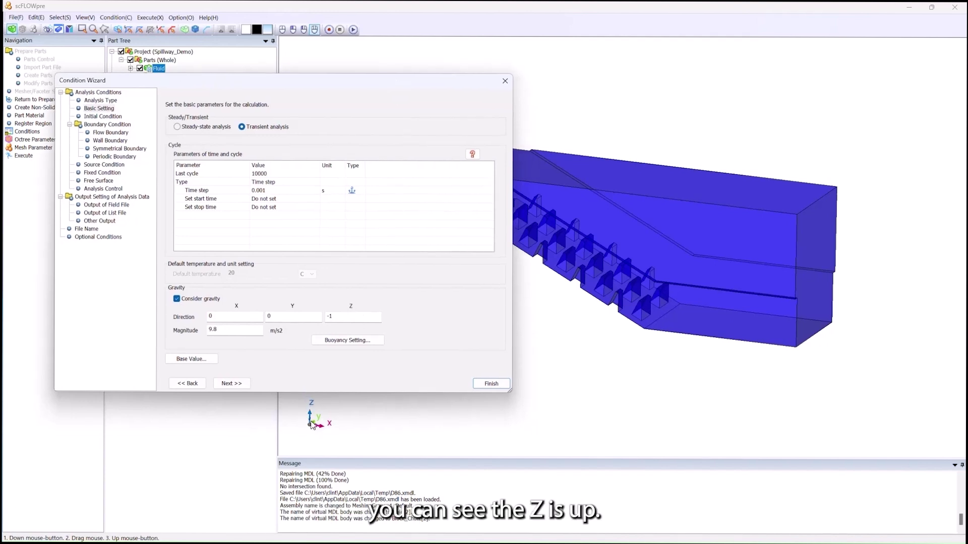
pyautogui.moveTo(346, 317); pyautogui.dragTo(316, 316)
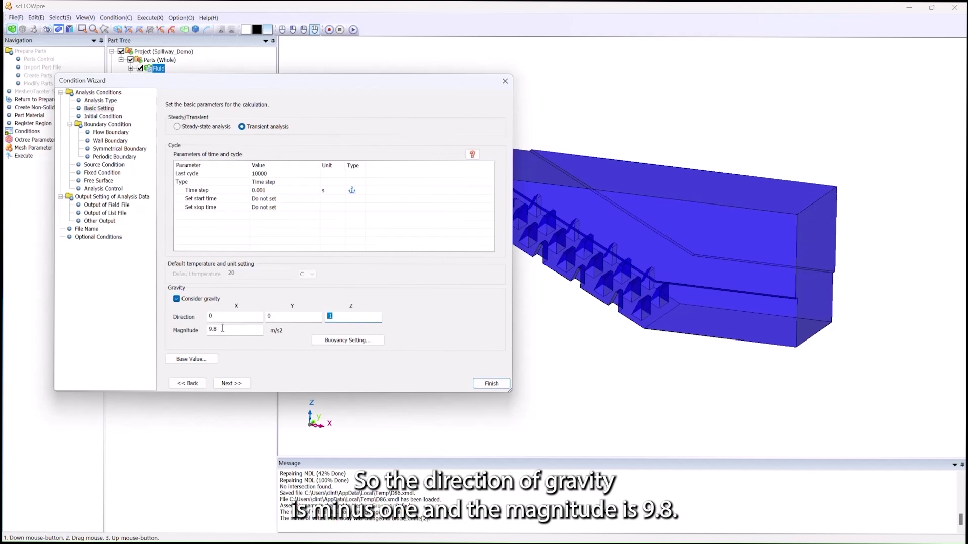
pyautogui.click(106, 116)
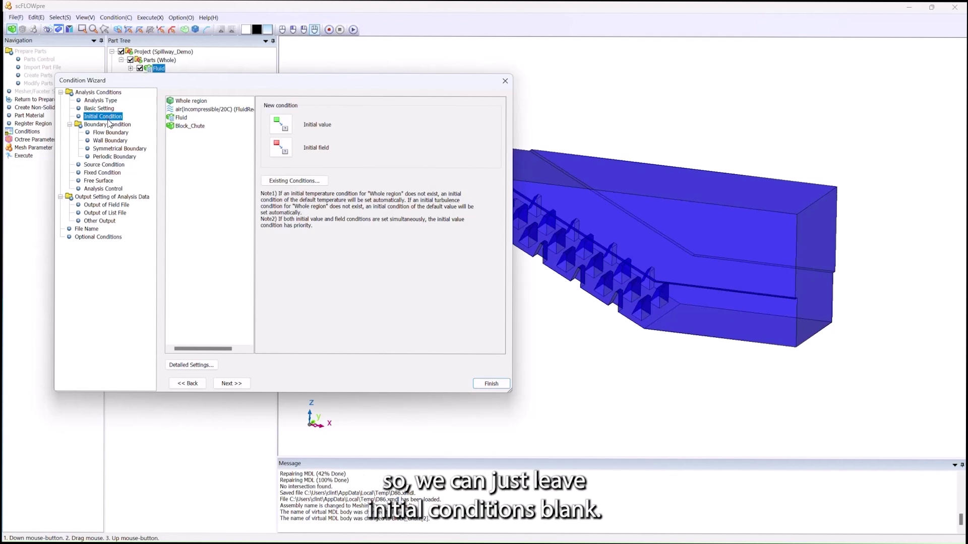
# - Add an inflow and outflow condition to the Inlet region and name it Q_Inet
pyautogui.click(104, 134)
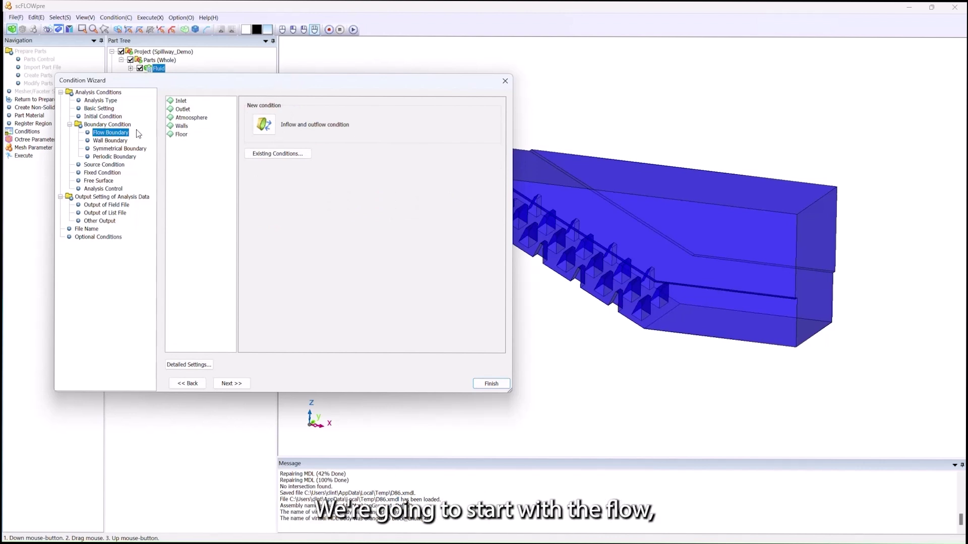
pyautogui.click(179, 101)
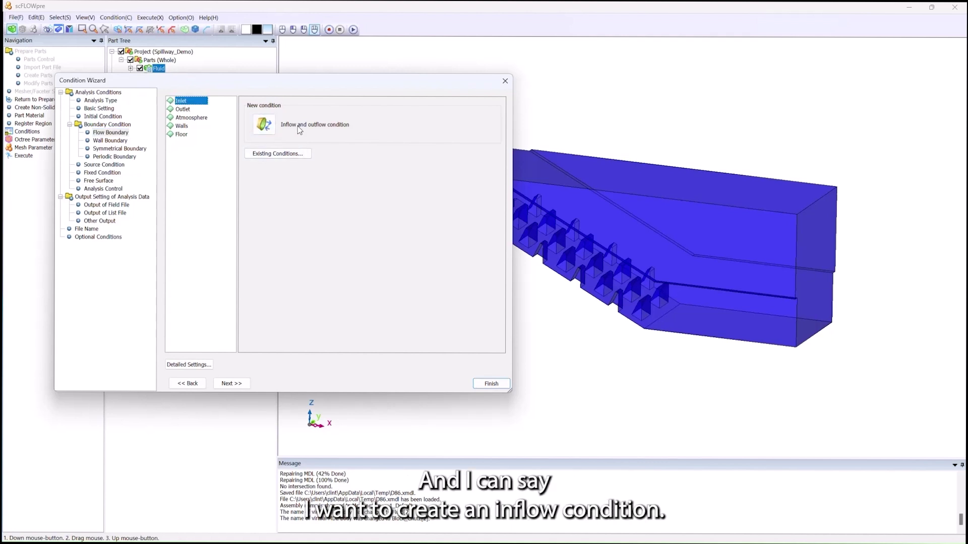
pyautogui.click(263, 125)
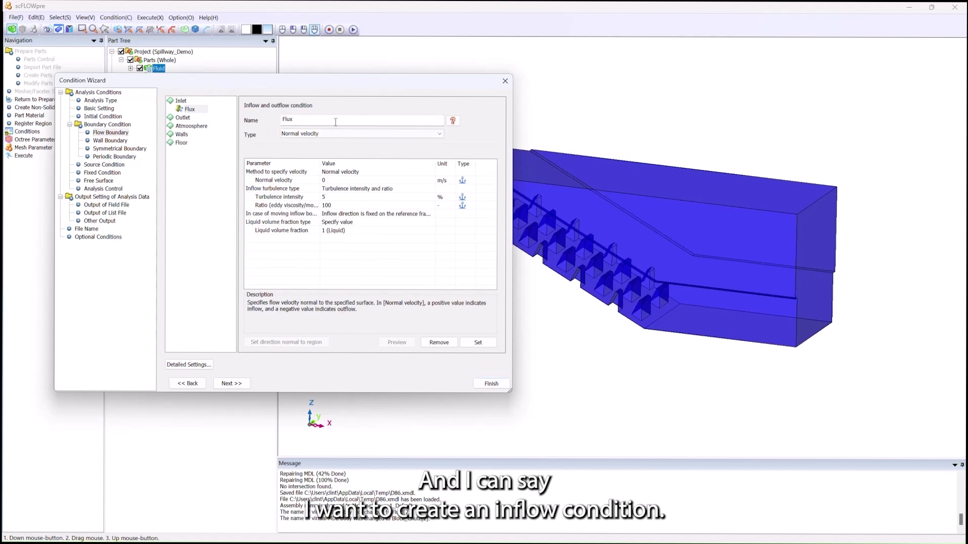
pyautogui.click(292, 121)
pyautogui.moveTo(293, 123); pyautogui.dragTo(276, 126)
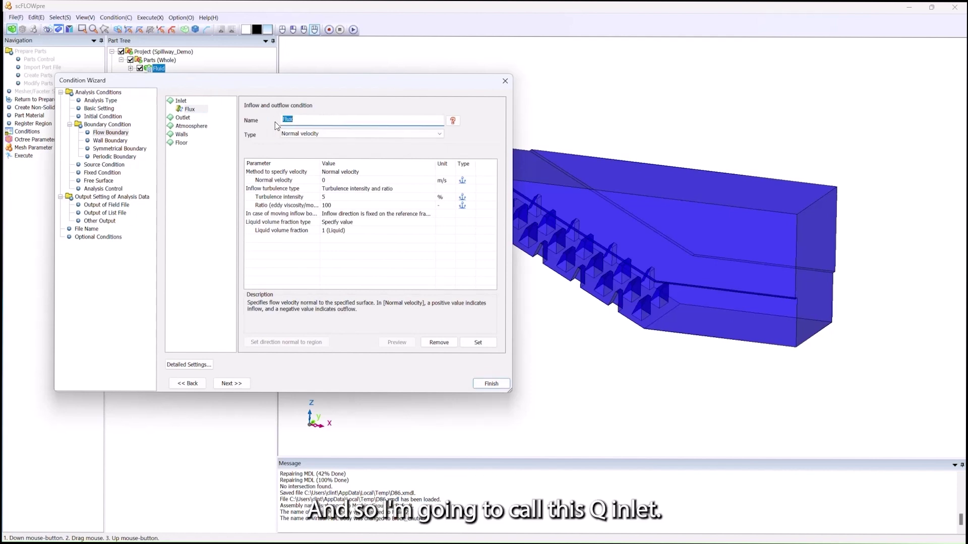
pyautogui.write('Q_Inet')
# - Set the inlet condition to a mass flow rate of 3000 kg/s, directed normal to the boundary
pyautogui.click(303, 133)
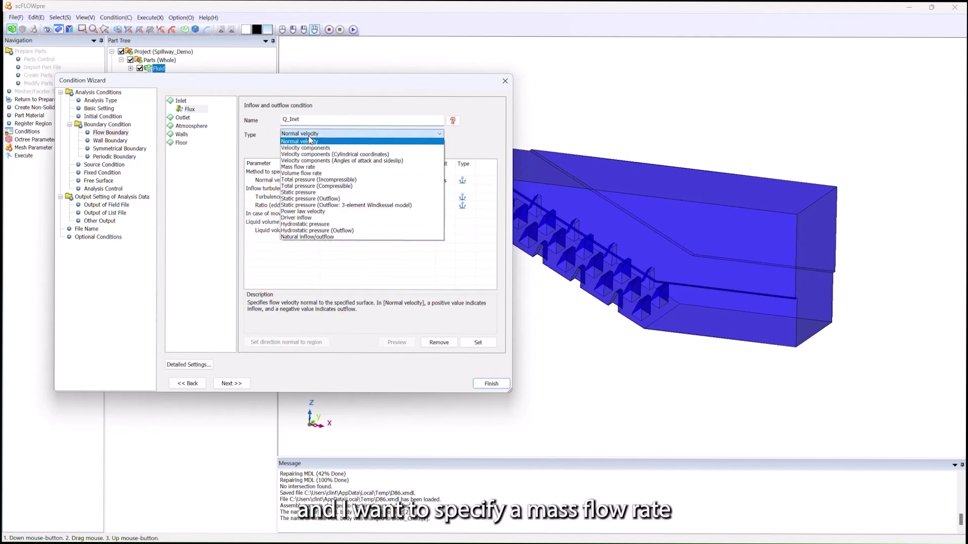
pyautogui.click(301, 167)
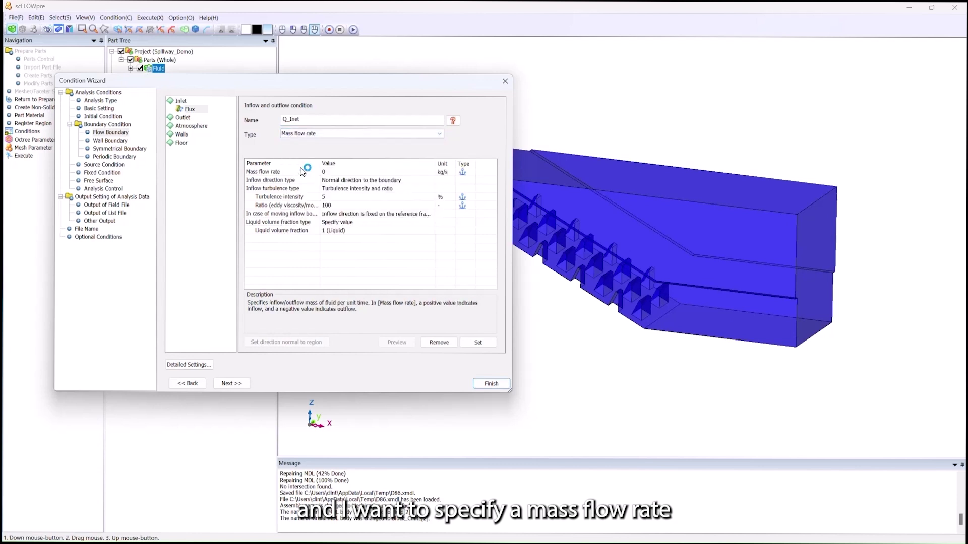
pyautogui.click(336, 171)
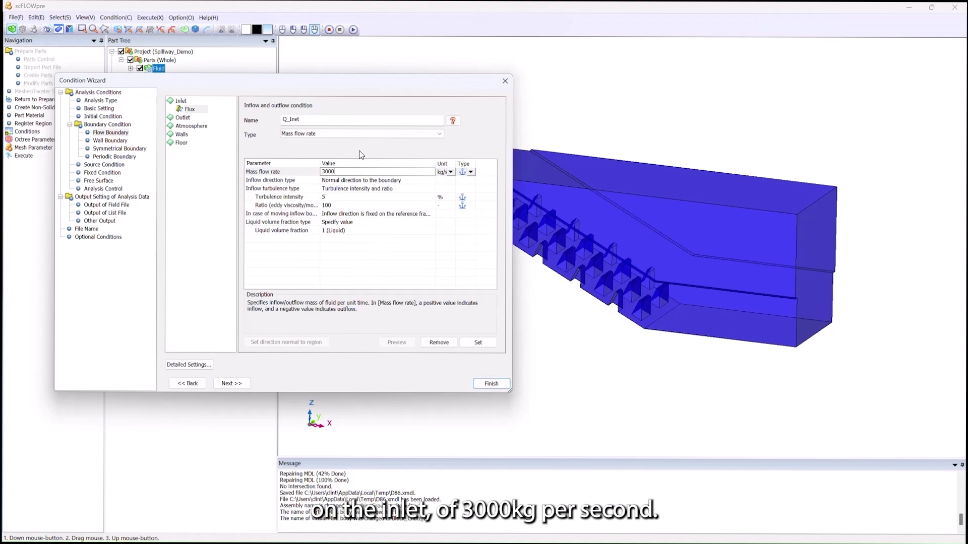
pyautogui.click(349, 180)
pyautogui.click(349, 181)
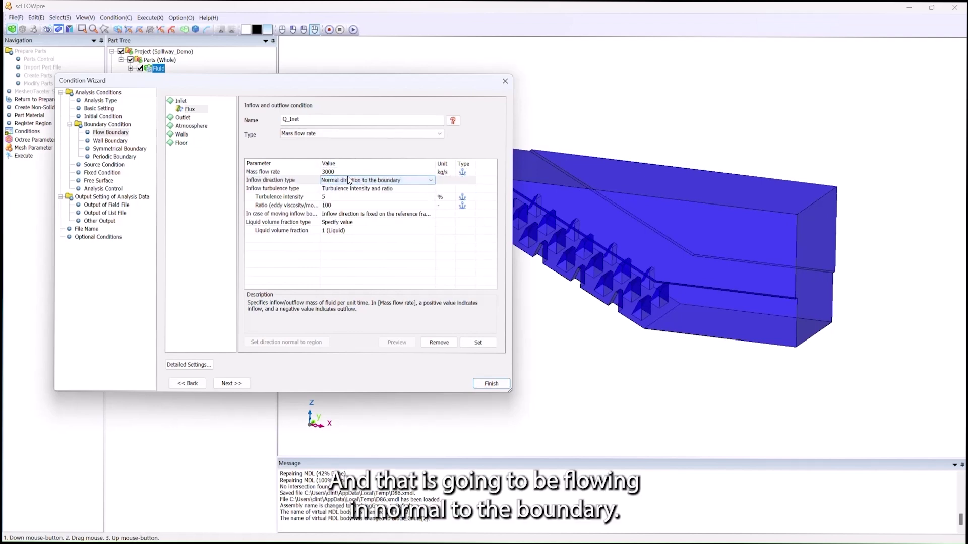
# - Check the inlet face on the model, keep the liquid volume fraction at 1 (Liquid), and apply the inlet condition
pyautogui.moveTo(621, 213); pyautogui.dragTo(857, 267)
pyautogui.moveTo(680, 272); pyautogui.dragTo(770, 279)
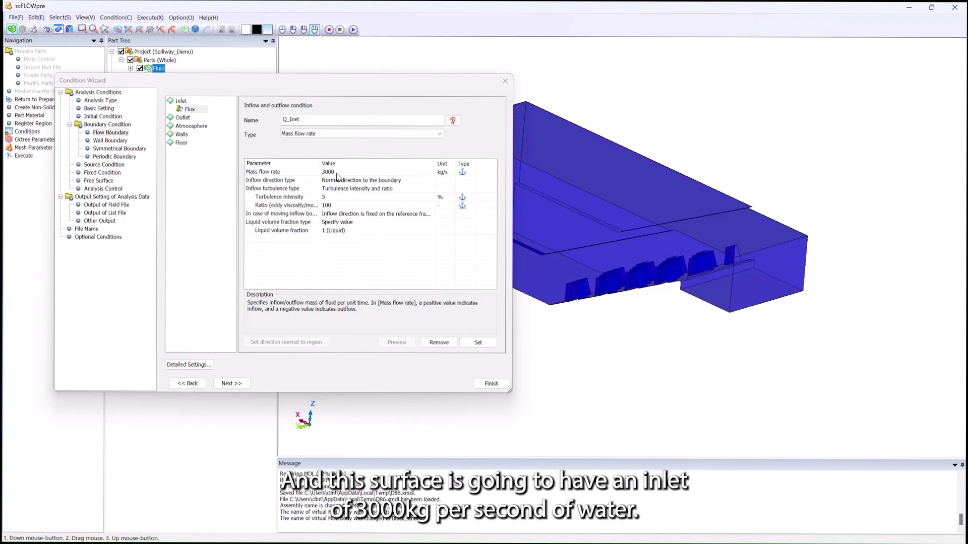
pyautogui.click(347, 229)
pyautogui.click(335, 243)
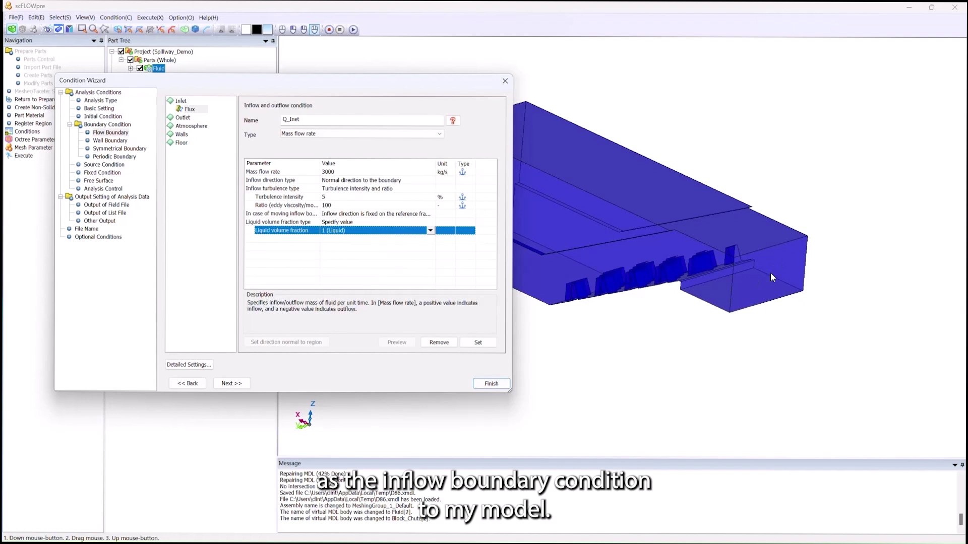
pyautogui.click(477, 342)
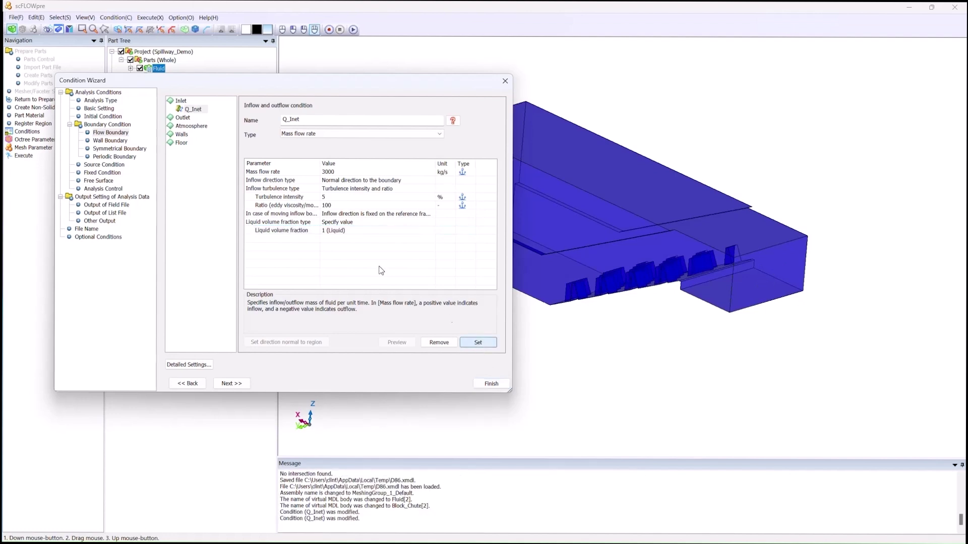
# - Highlight the outlet face on the model and add a Static pressure (Outflow) inflow and outflow condition to the Outlet region
pyautogui.moveTo(798, 228)
pyautogui.mouseDown()
pyautogui.moveTo(821, 247)
pyautogui.moveTo(857, 251)
pyautogui.moveTo(706, 267)
pyautogui.moveTo(791, 312)
pyautogui.moveTo(846, 281)
pyautogui.moveTo(831, 303)
pyautogui.moveTo(783, 294)
pyautogui.mouseUp()
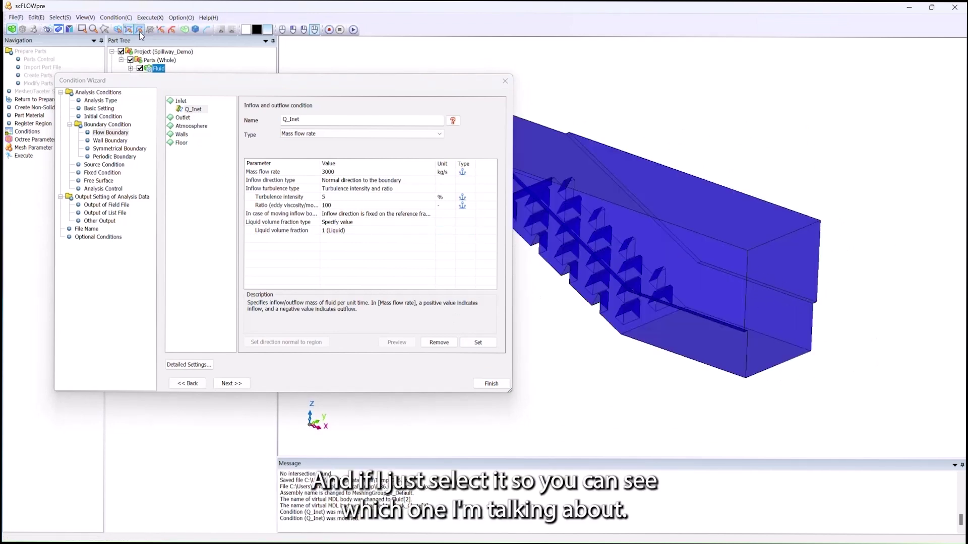
pyautogui.click(757, 259)
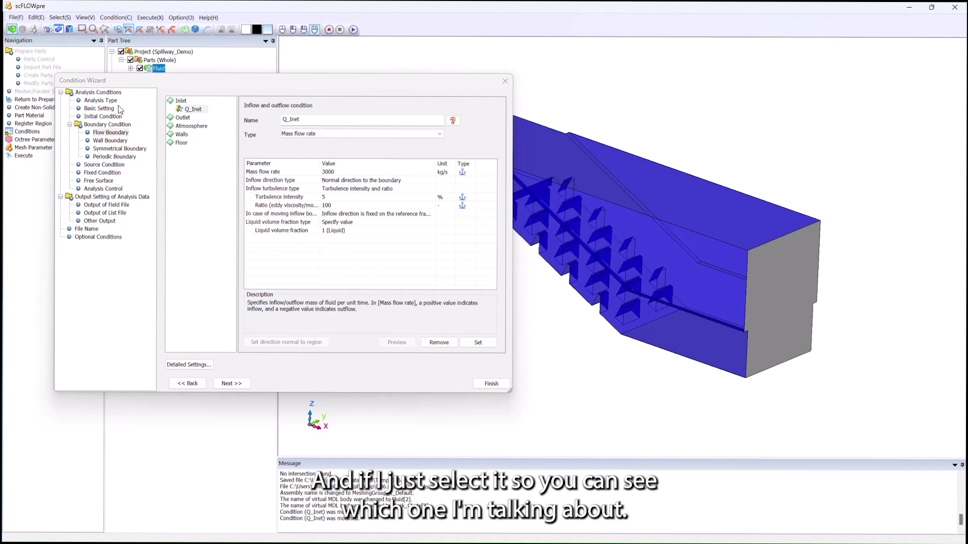
pyautogui.click(180, 118)
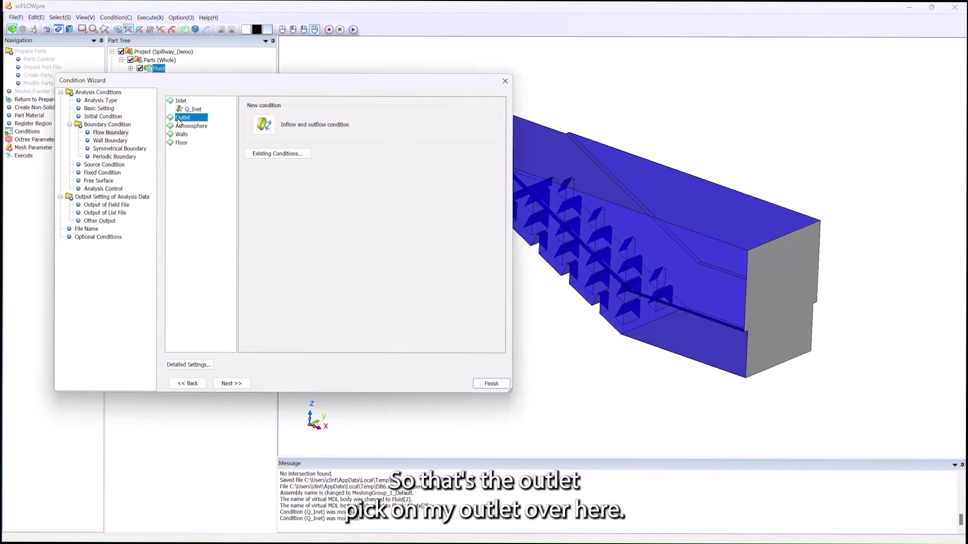
pyautogui.click(267, 125)
pyautogui.click(343, 134)
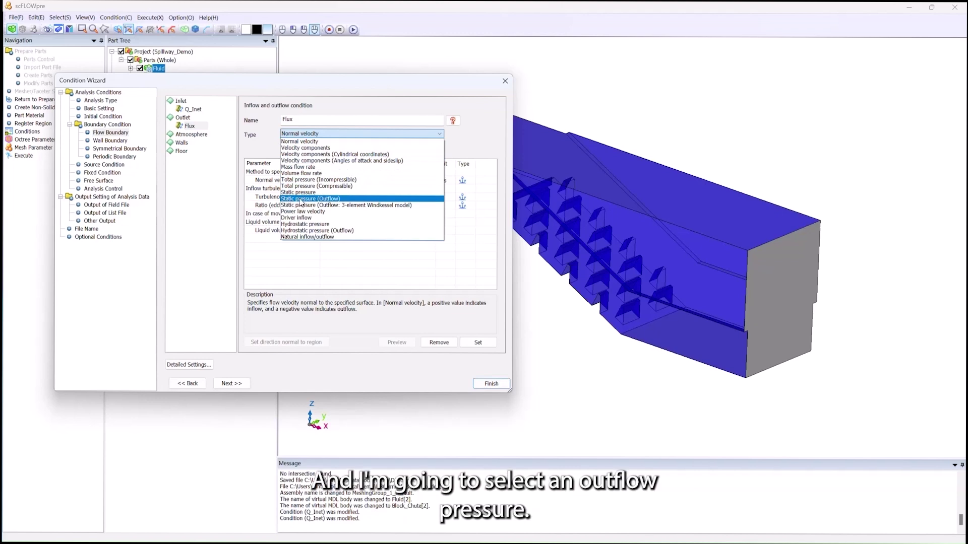
pyautogui.click(318, 200)
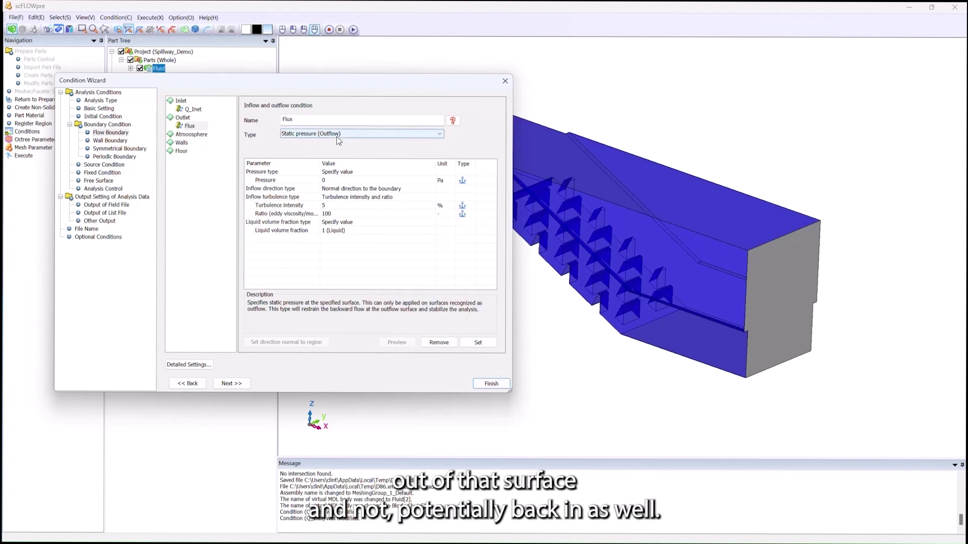
# - Name the outlet condition P_Outflow, set its liquid volume fraction type to Natural, and apply it
pyautogui.moveTo(300, 119); pyautogui.dragTo(274, 122)
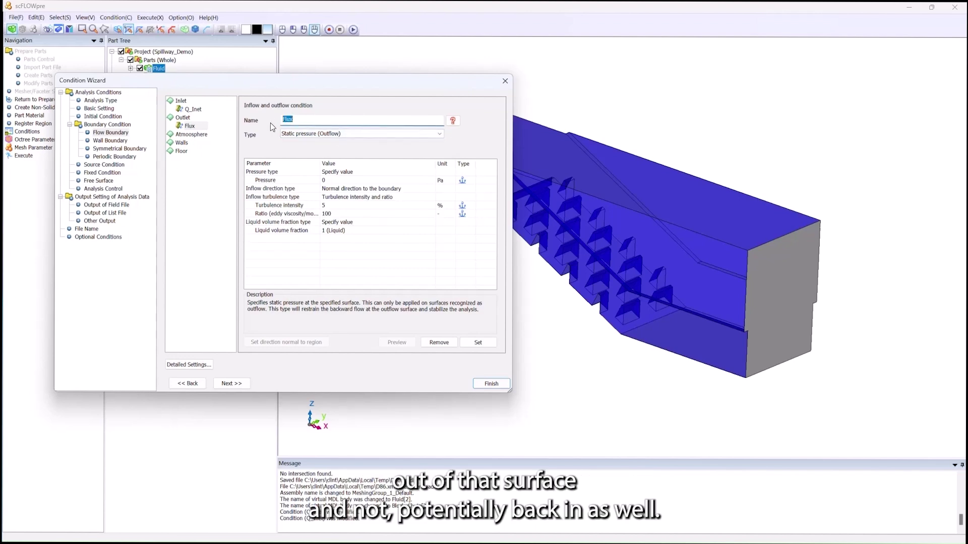
pyautogui.write('P_')
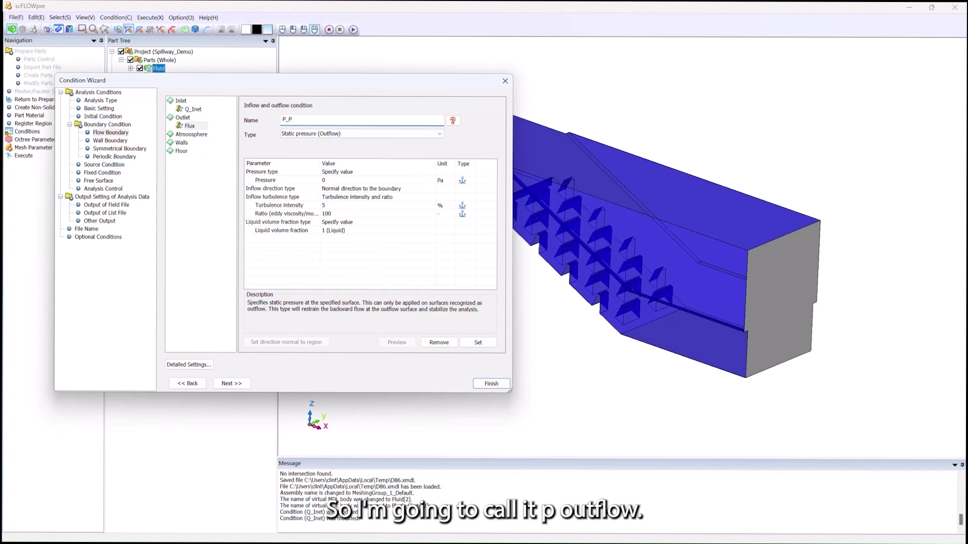
pyautogui.write('Outflow')
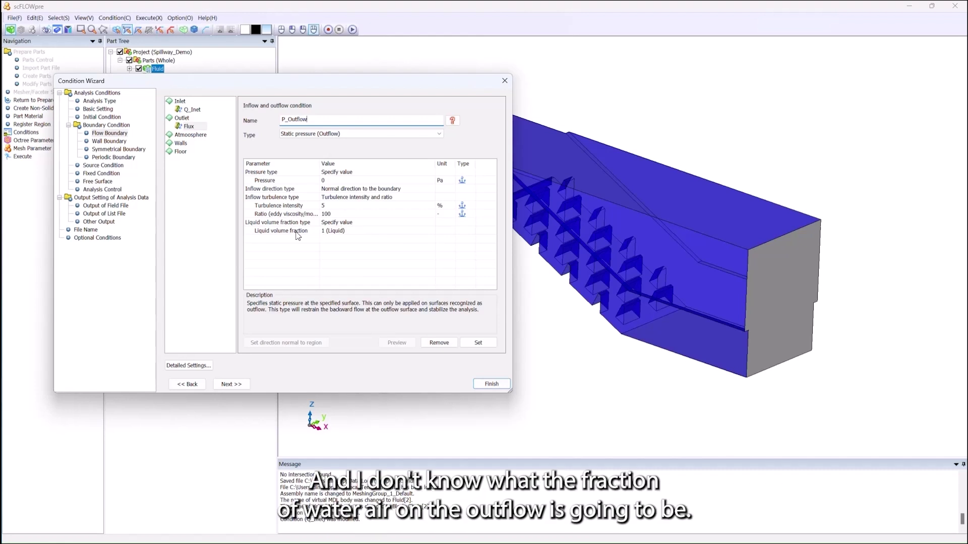
pyautogui.click(367, 222)
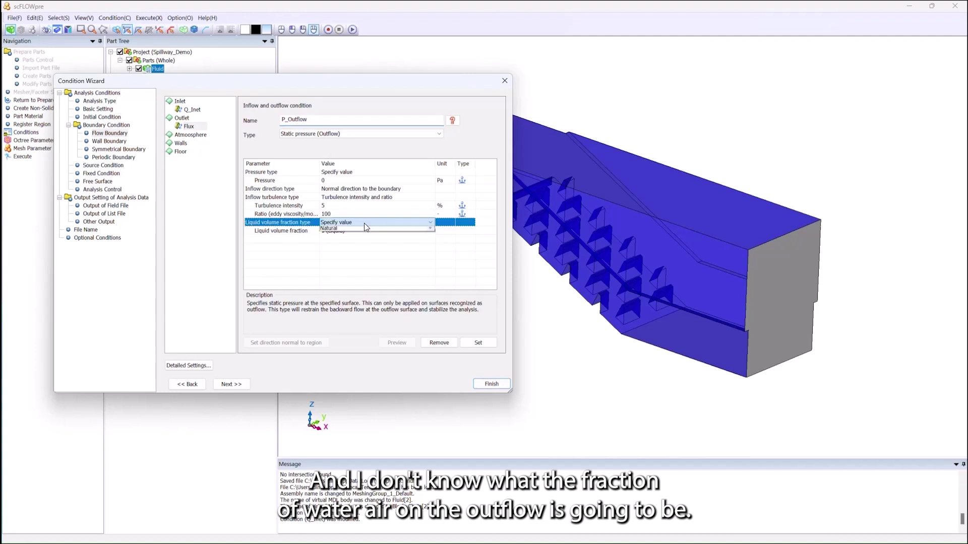
pyautogui.click(332, 237)
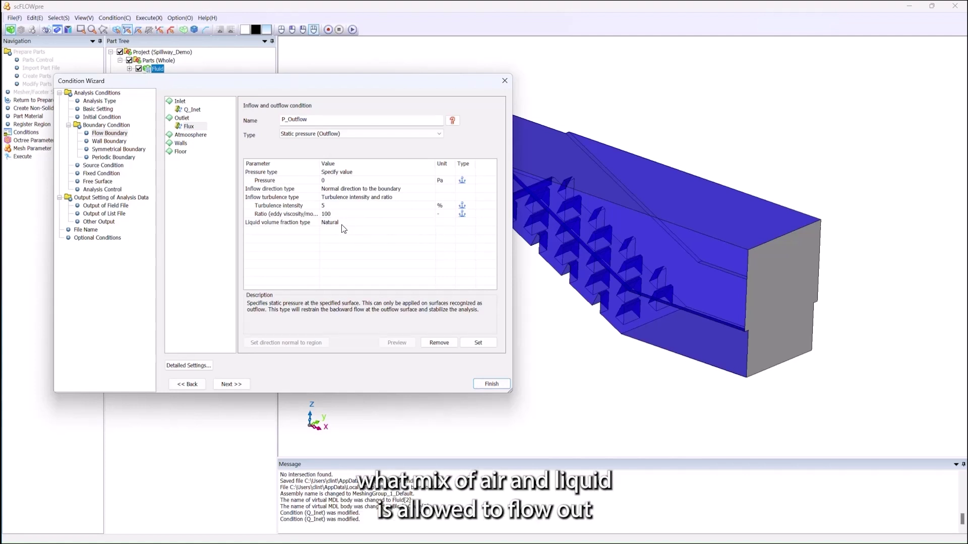
pyautogui.click(480, 345)
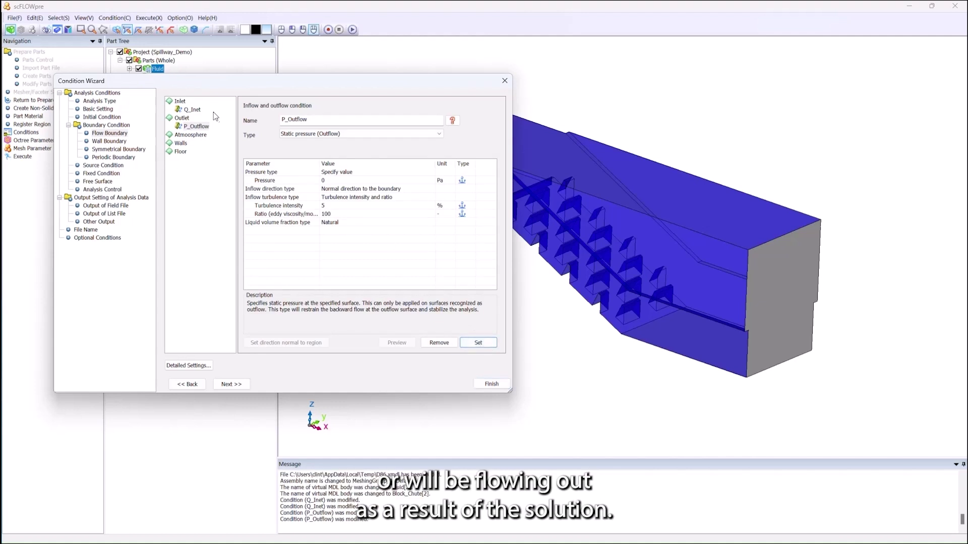
# - Highlight the top and upper side faces on the model and add an inflow and outflow condition to the Atmoosphere region
pyautogui.click(190, 135)
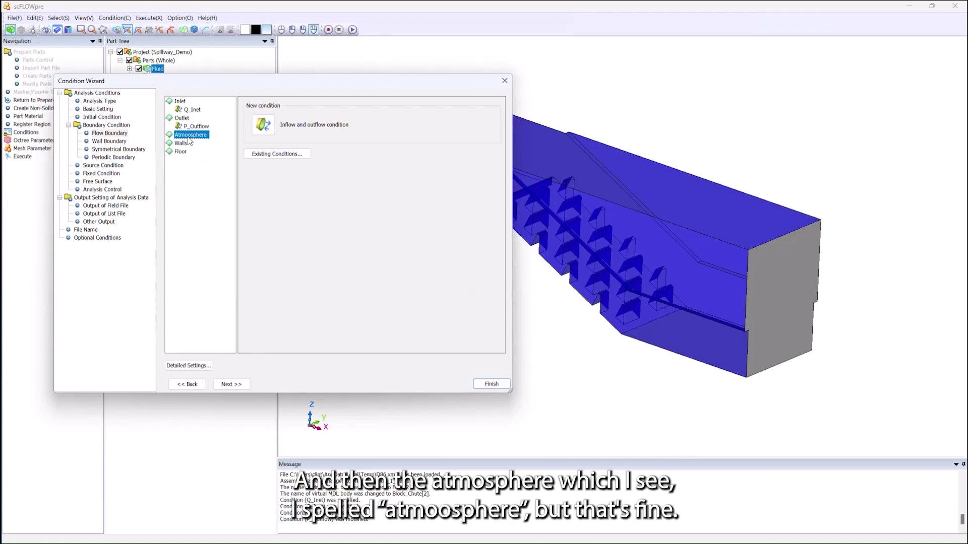
pyautogui.click(813, 283)
pyautogui.click(730, 270)
pyautogui.click(731, 225)
pyautogui.moveTo(830, 233)
pyautogui.mouseDown(button='middle')
pyautogui.moveTo(666, 249)
pyautogui.moveTo(600, 228)
pyautogui.moveTo(748, 201)
pyautogui.moveTo(783, 208)
pyautogui.mouseUp(button='middle')
pyautogui.click(257, 128)
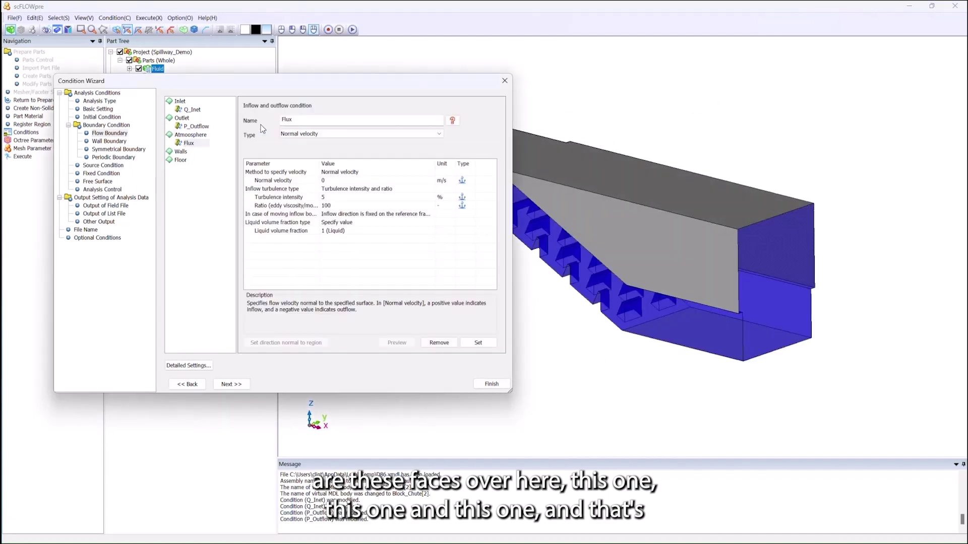
# - Set the atmosphere condition to Static pressure at 0 Pa, name it P_Atmosphere, and apply it
pyautogui.click(312, 135)
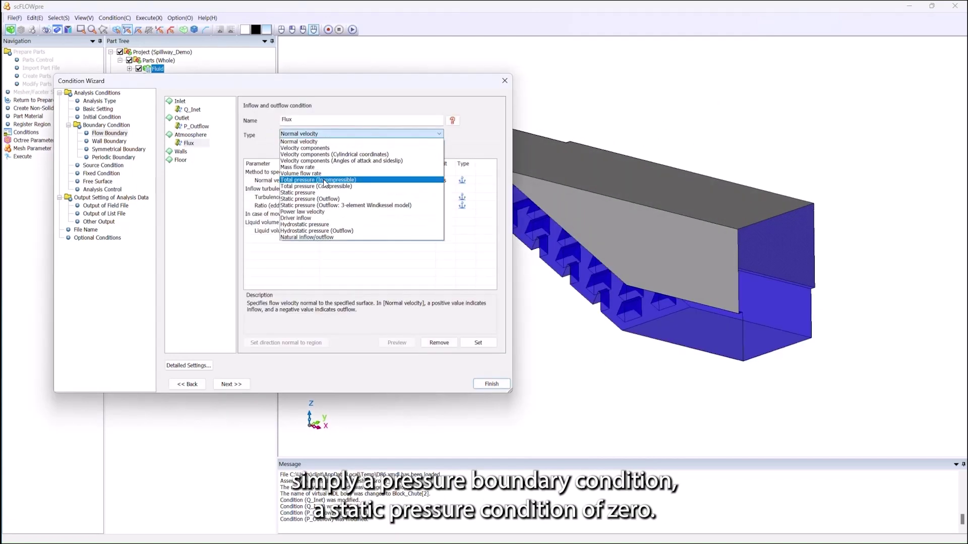
pyautogui.click(306, 193)
pyautogui.doubleClick(303, 120)
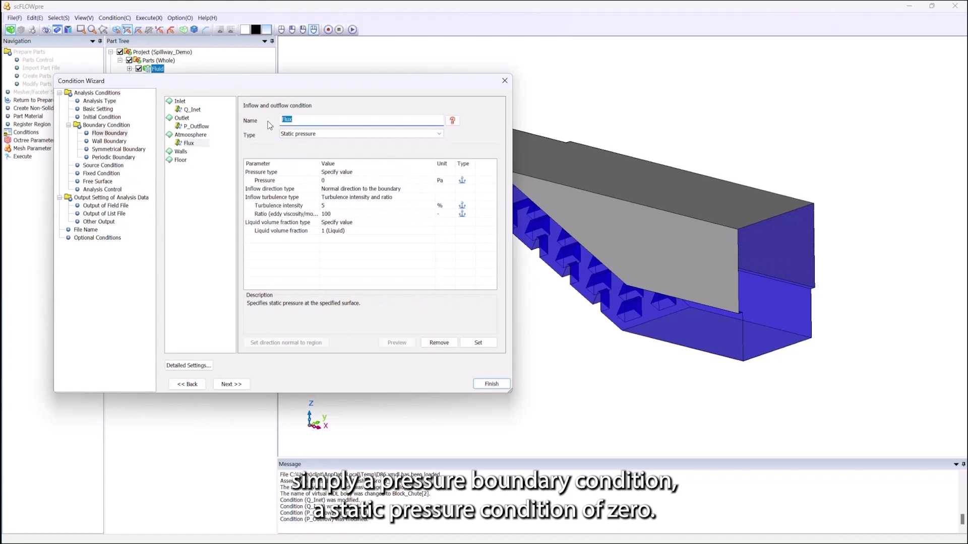
pyautogui.write('P_Atmosphere')
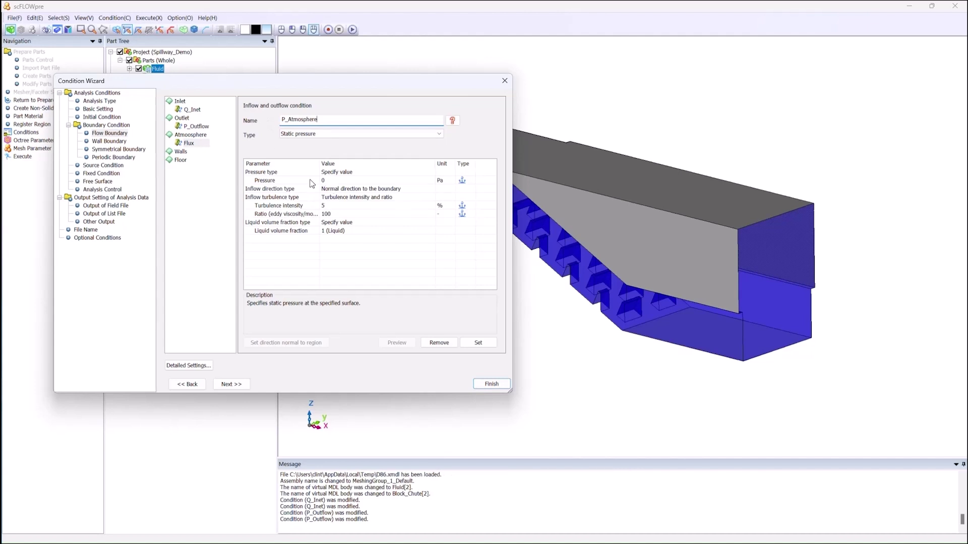
pyautogui.click(477, 342)
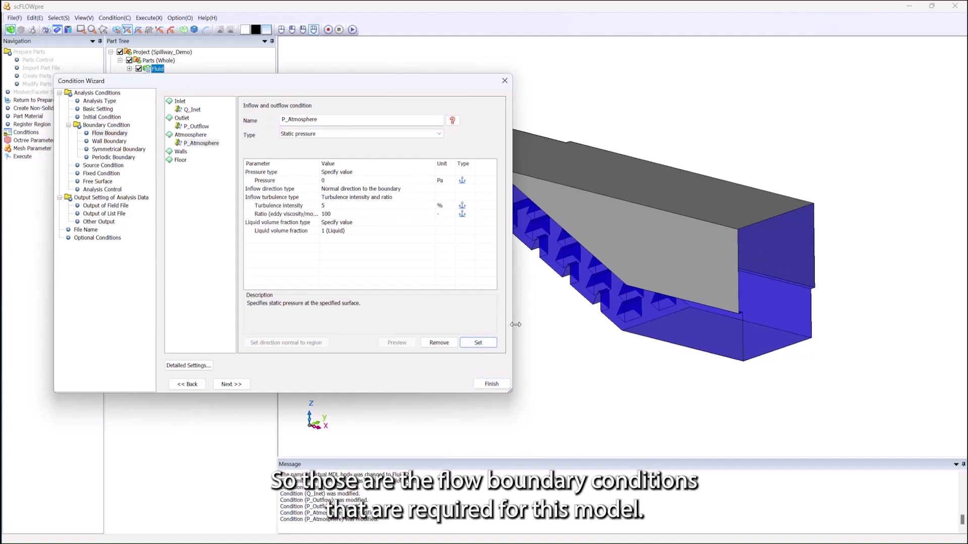
# - Deselect the highlighted atmosphere faces on the model
pyautogui.click(732, 213)
pyautogui.moveTo(833, 243); pyautogui.dragTo(677, 262, button='middle')
pyautogui.click(640, 246)
pyautogui.moveTo(730, 236)
pyautogui.mouseDown(button='middle')
pyautogui.moveTo(717, 236)
pyautogui.moveTo(717, 248)
pyautogui.mouseUp(button='middle')
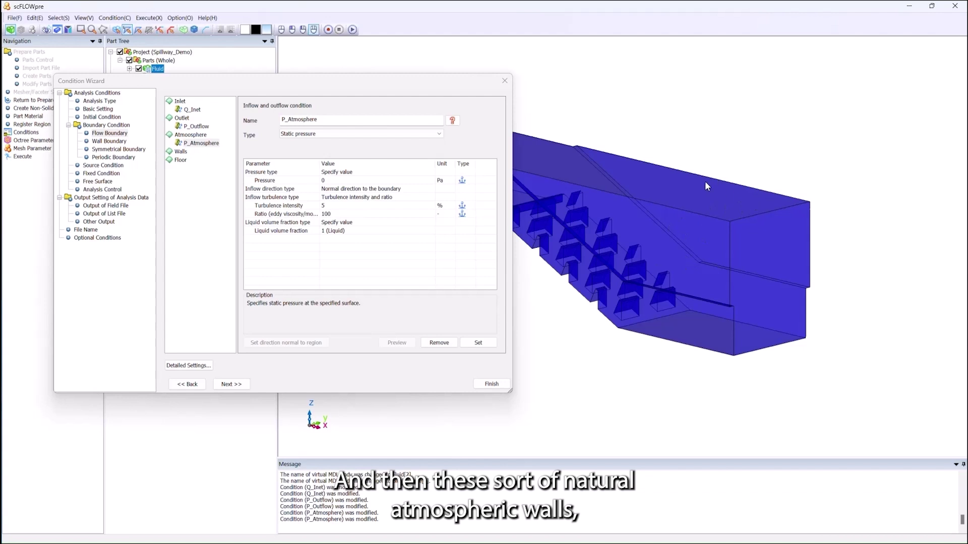
# - Set the liquid volume fraction of P_Atmosphere to 0 (Gas) and reapply the condition
pyautogui.click(197, 143)
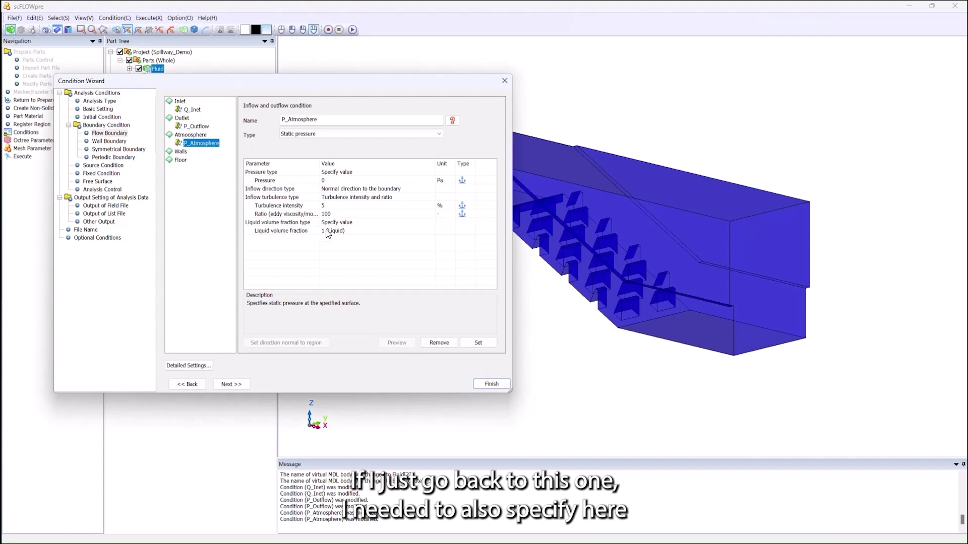
pyautogui.click(354, 232)
pyautogui.click(353, 231)
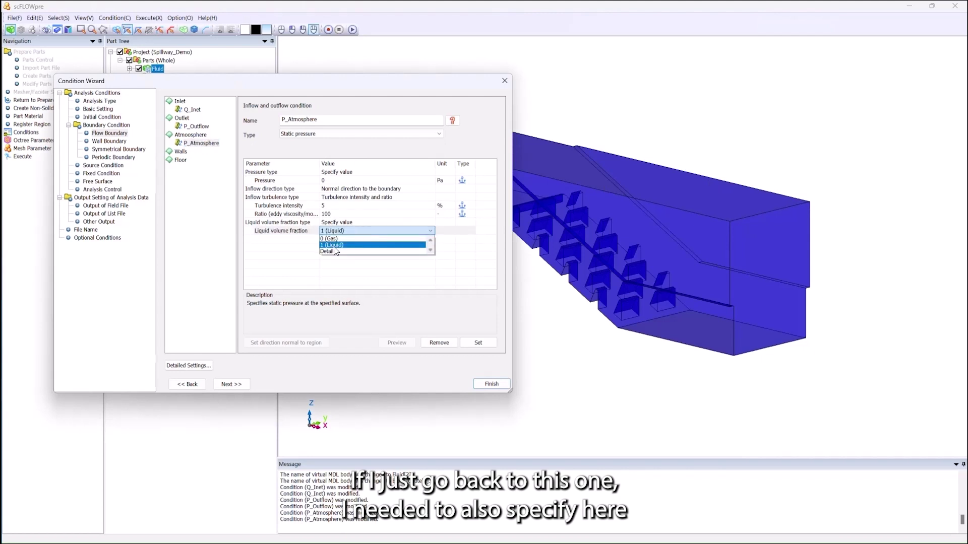
pyautogui.click(330, 238)
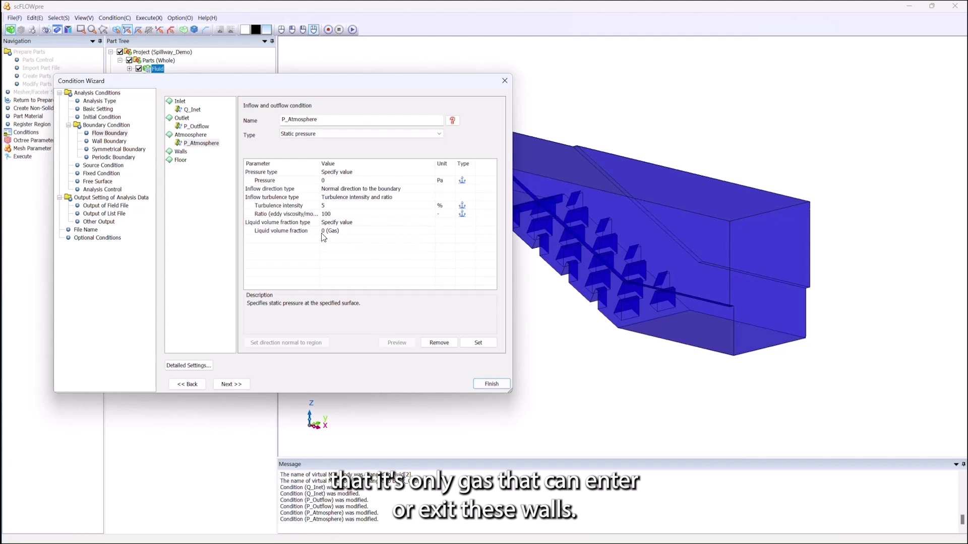
pyautogui.click(478, 343)
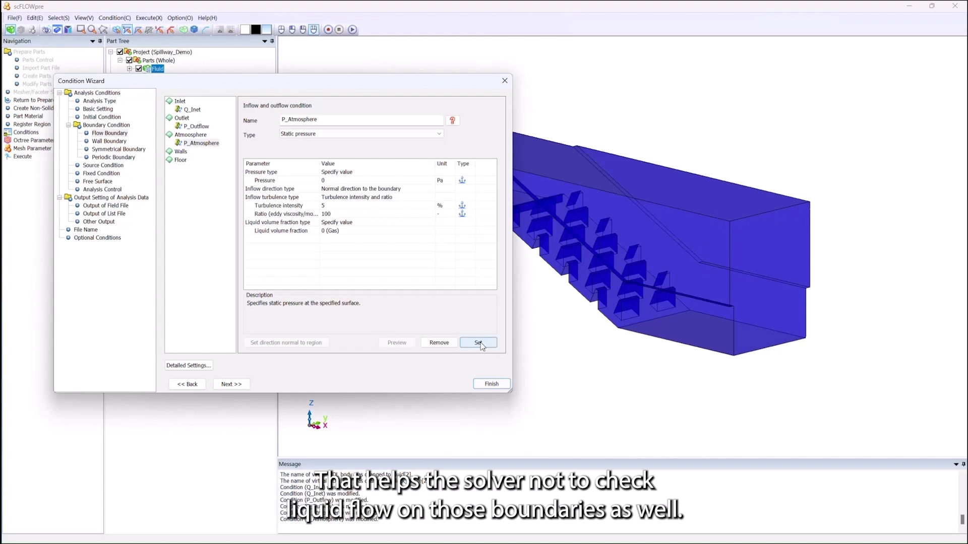
pyautogui.click(479, 344)
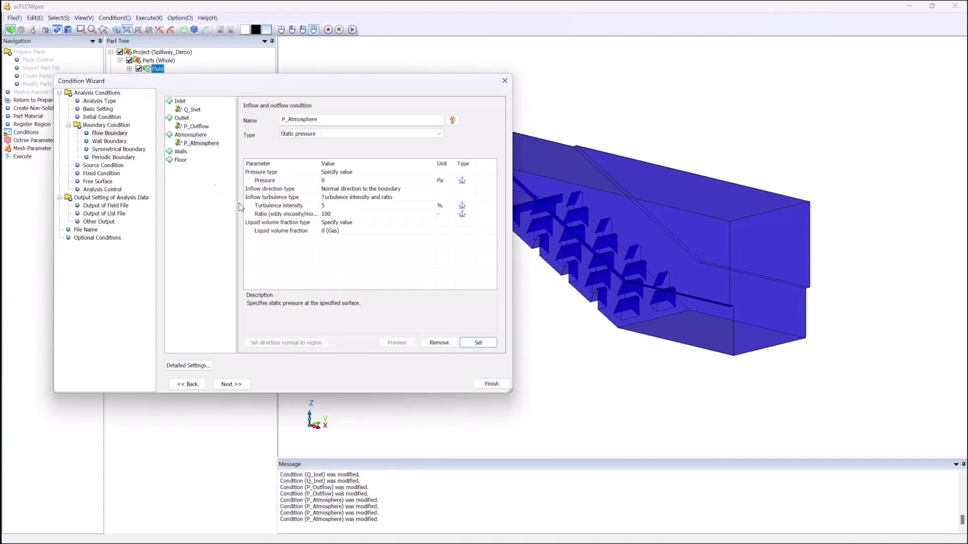
# - Add a wall shear stress condition to the Walls region, keeping it static and no-slip with roughness not considered
pyautogui.click(108, 142)
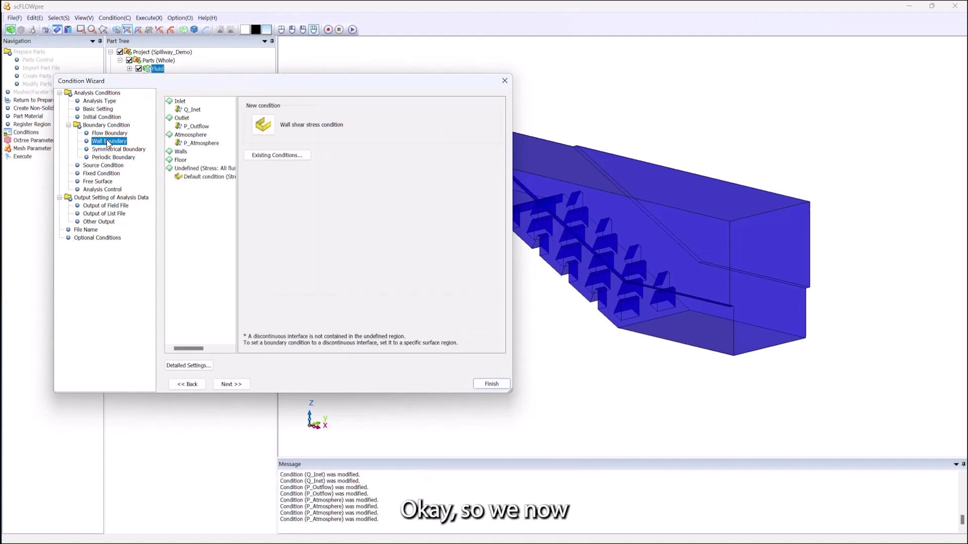
pyautogui.click(181, 152)
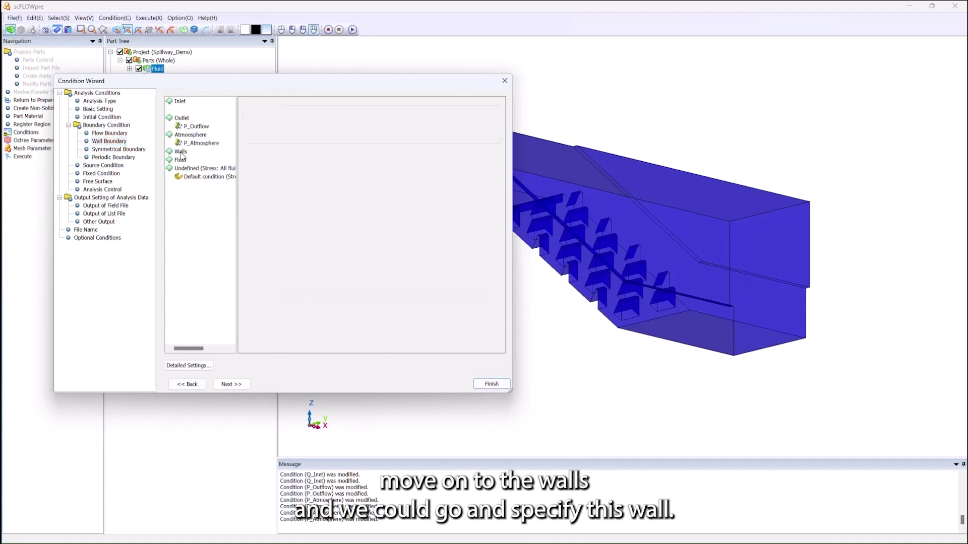
pyautogui.click(278, 125)
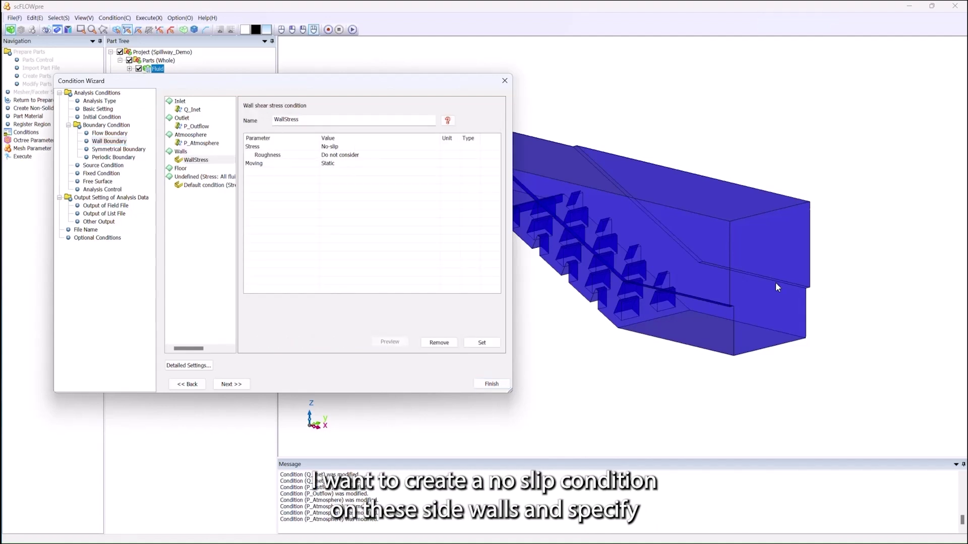
pyautogui.click(349, 154)
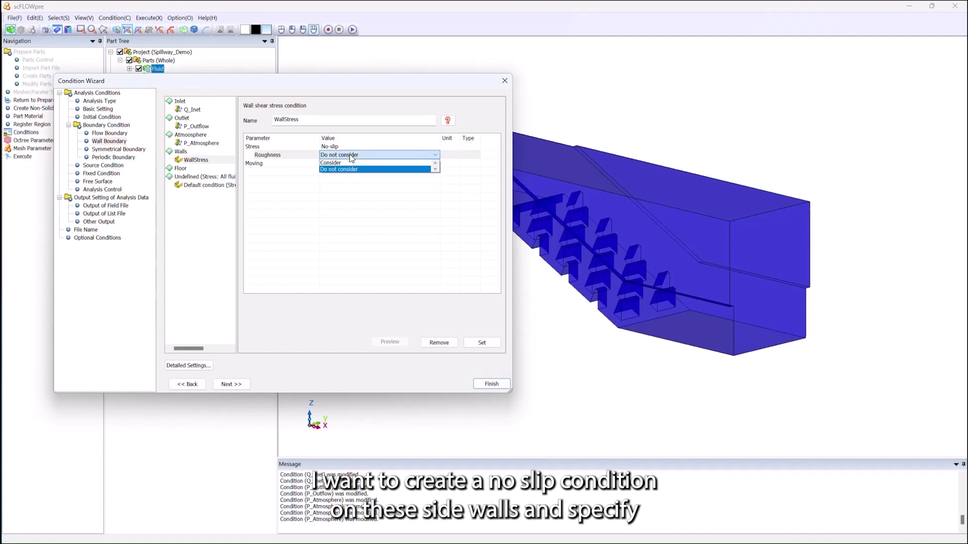
pyautogui.click(351, 156)
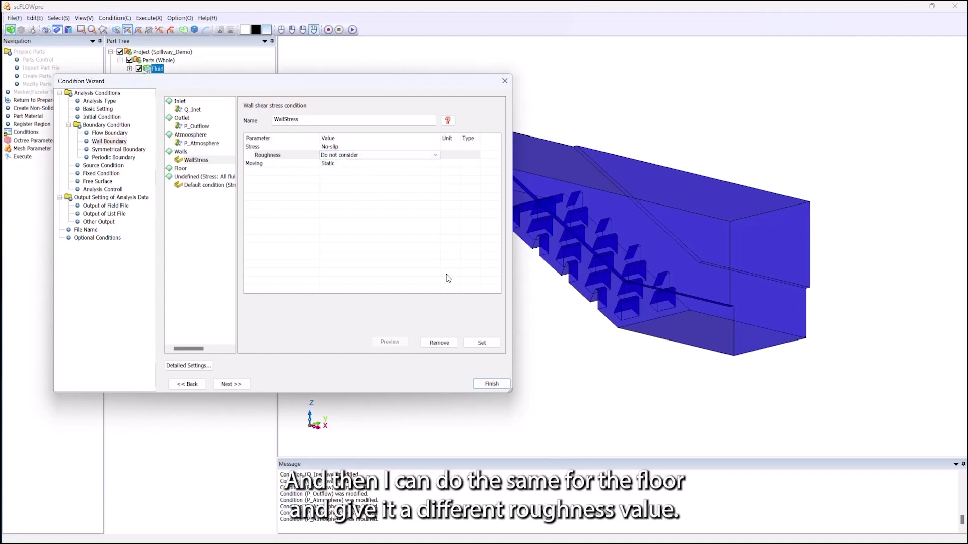
# - Inspect the default wall shear stress condition assigned to the undefined fluid boundaries
pyautogui.click(209, 213)
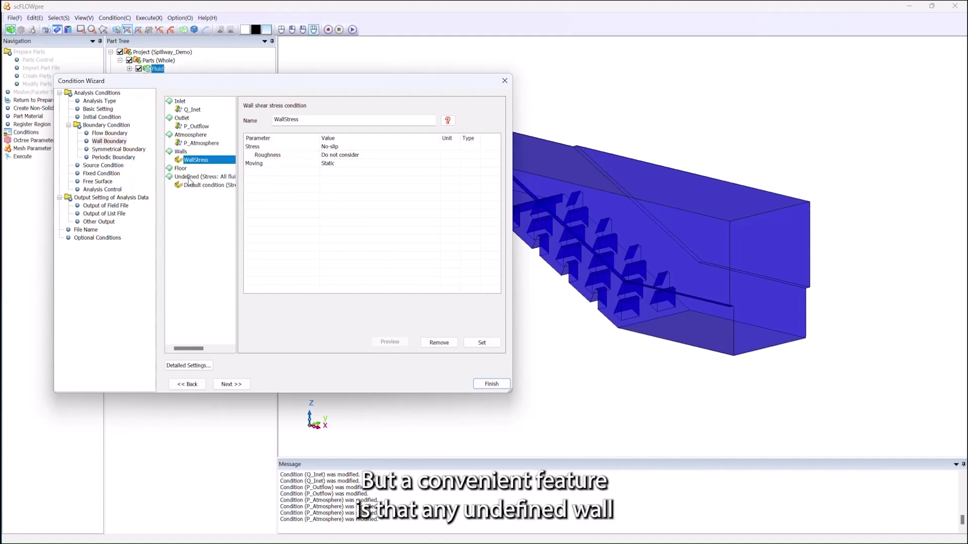
pyautogui.click(190, 178)
pyautogui.click(189, 185)
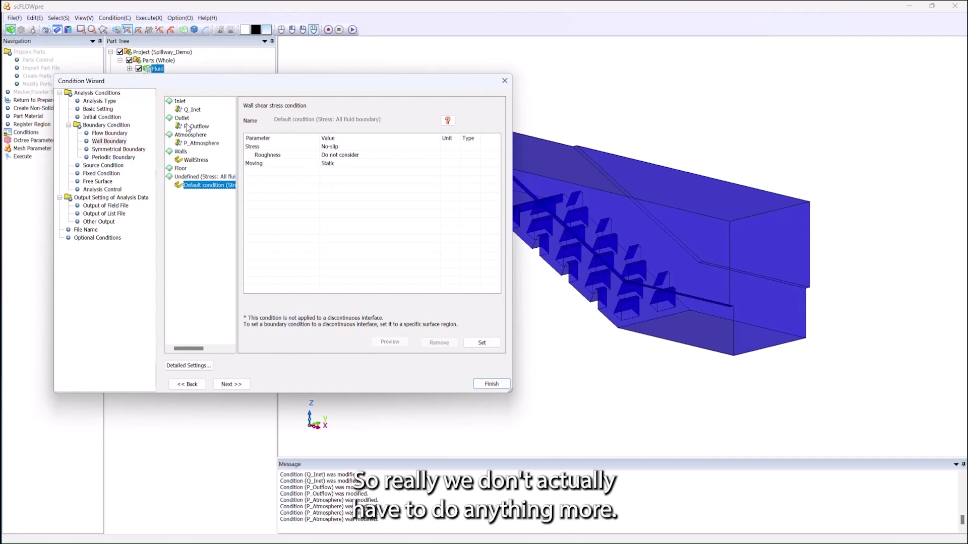
# - Leave the symmetrical, periodic, source and fixed conditions unset and open the free surface material settings
pyautogui.click(118, 150)
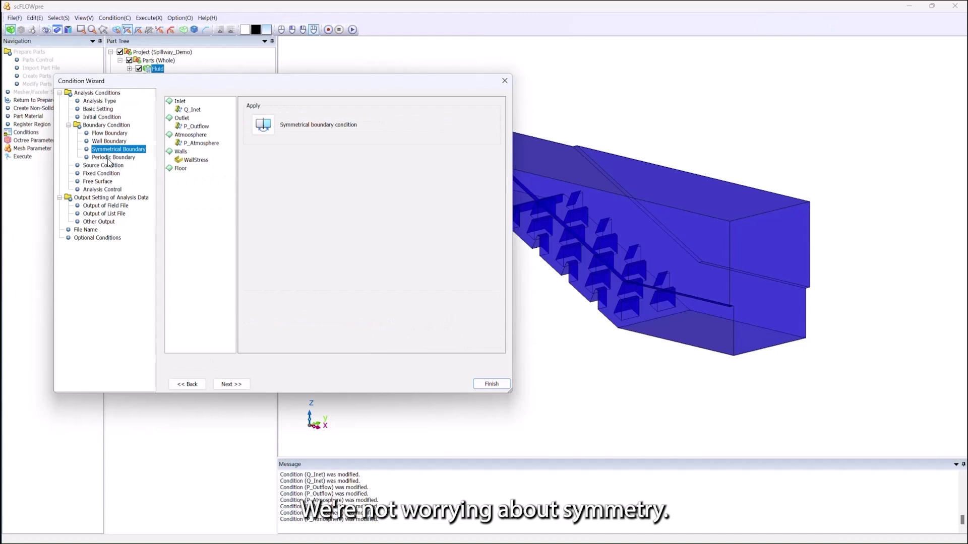
pyautogui.click(108, 159)
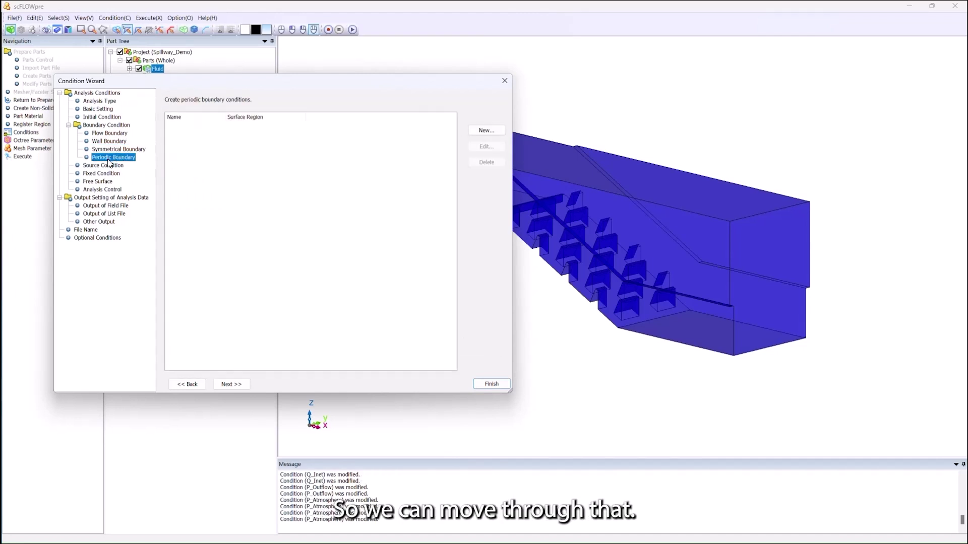
pyautogui.click(110, 167)
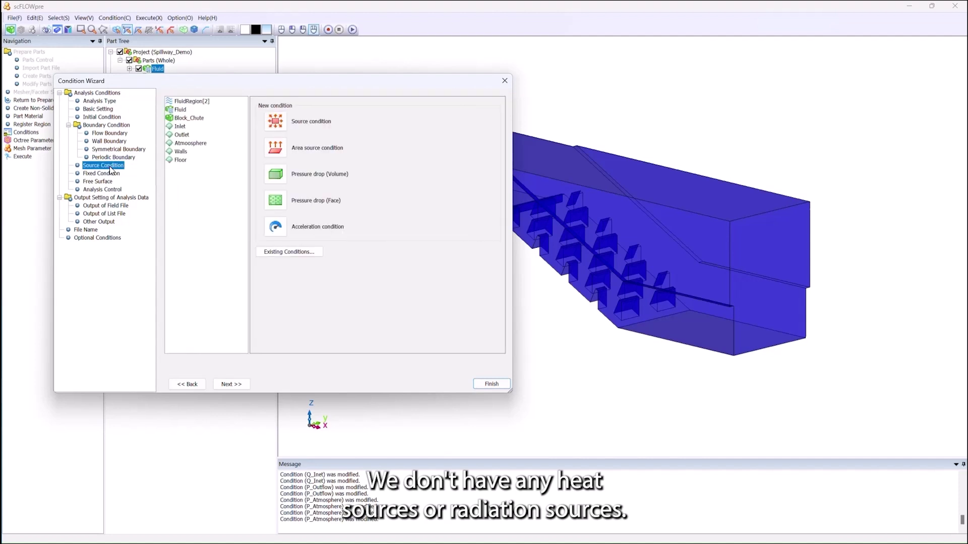
pyautogui.click(107, 176)
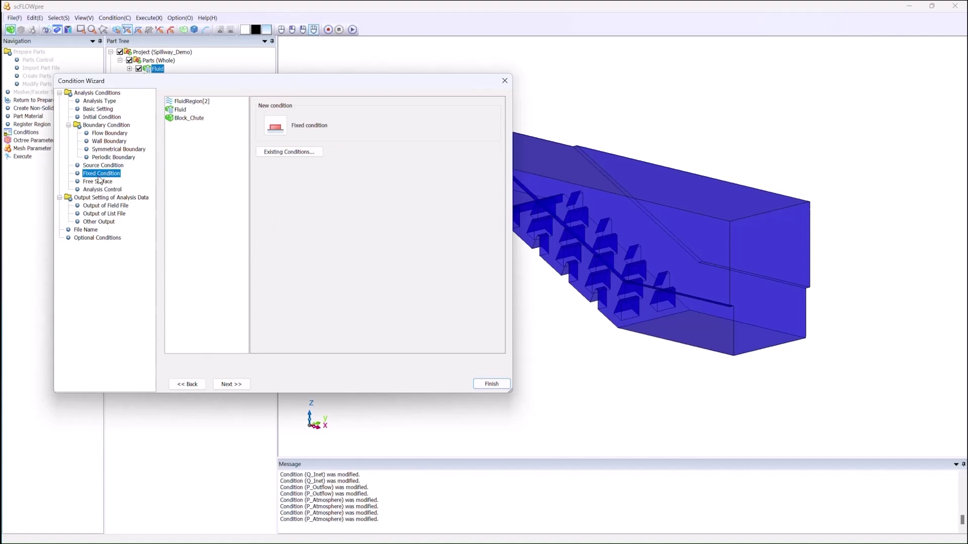
pyautogui.click(97, 184)
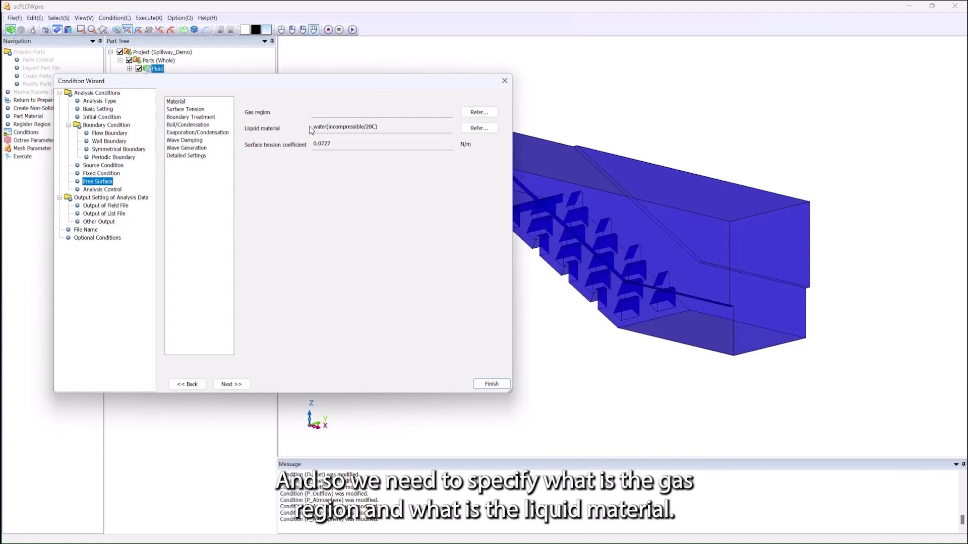
# - Assign the air-filled FluidRegion[2] as the free surface gas region and water(incompressible/20C) as the liquid material
pyautogui.click(479, 112)
pyautogui.click(210, 146)
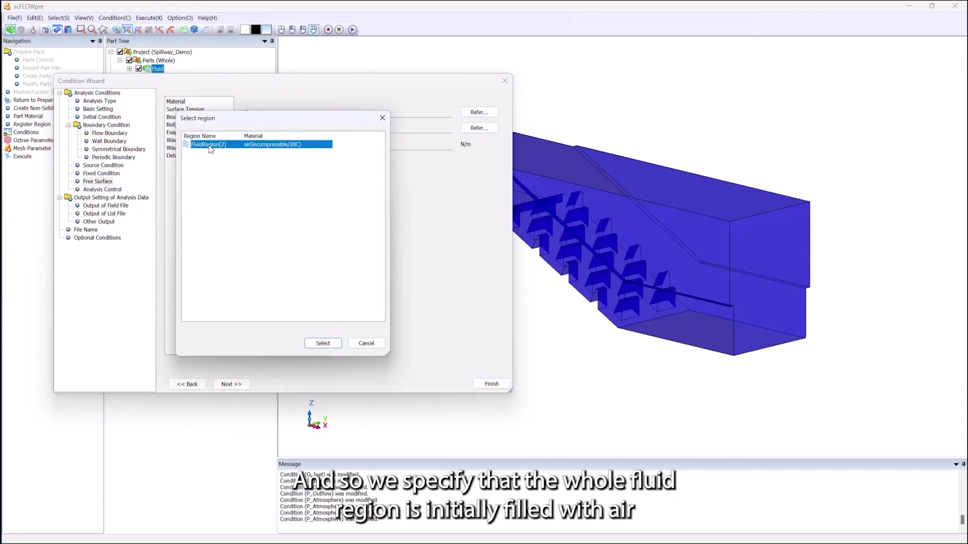
pyautogui.click(323, 344)
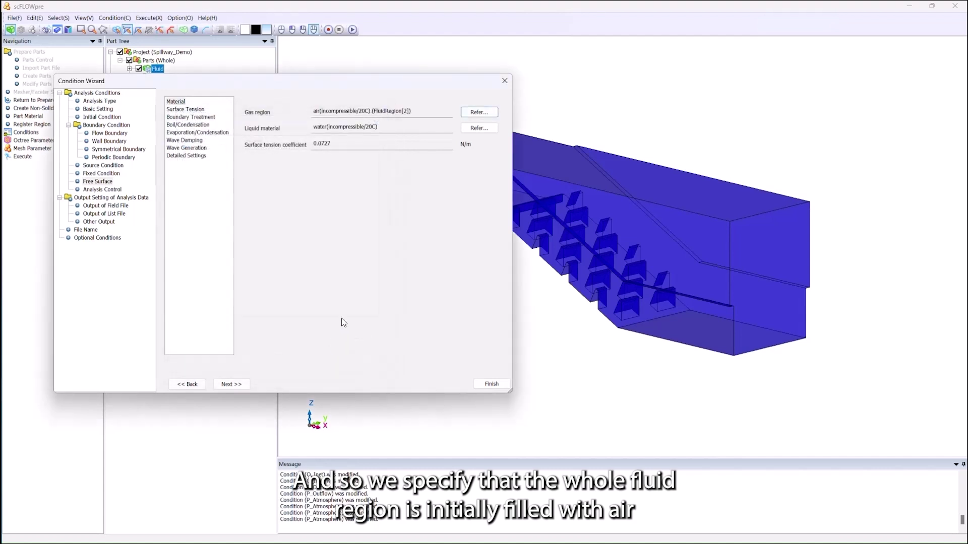
pyautogui.click(472, 130)
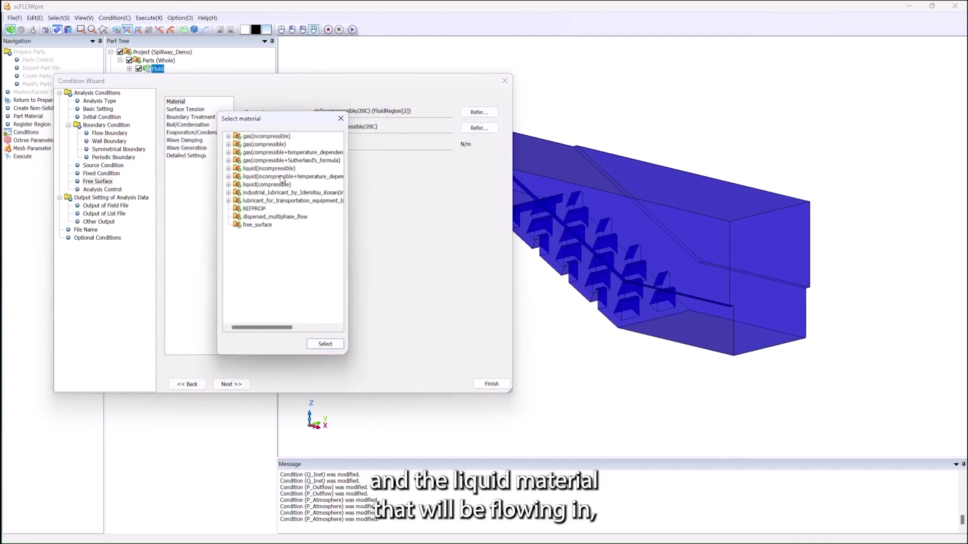
pyautogui.click(229, 169)
pyautogui.click(265, 145)
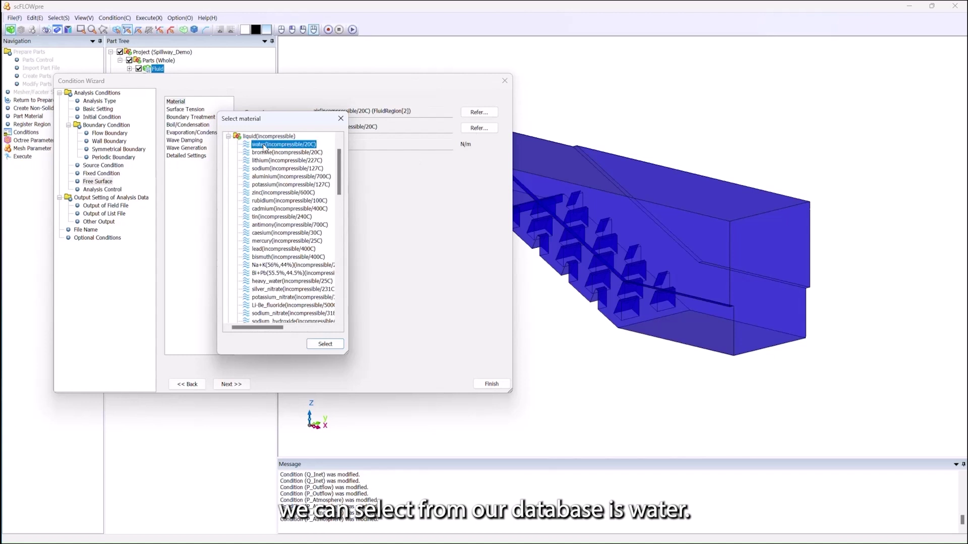
pyautogui.click(331, 348)
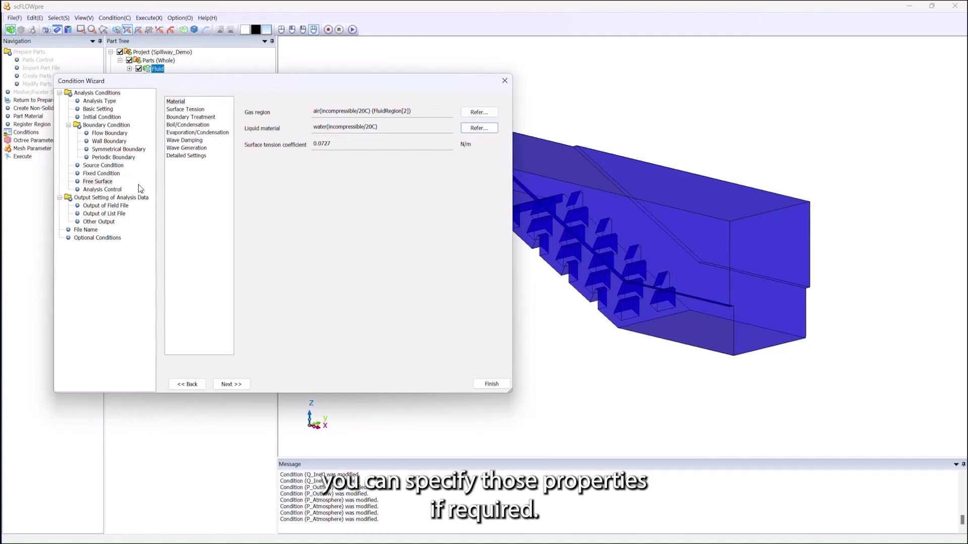
# - Set the matrix solvers in the analysis control to Accuracy/Stability-oriented
pyautogui.click(102, 190)
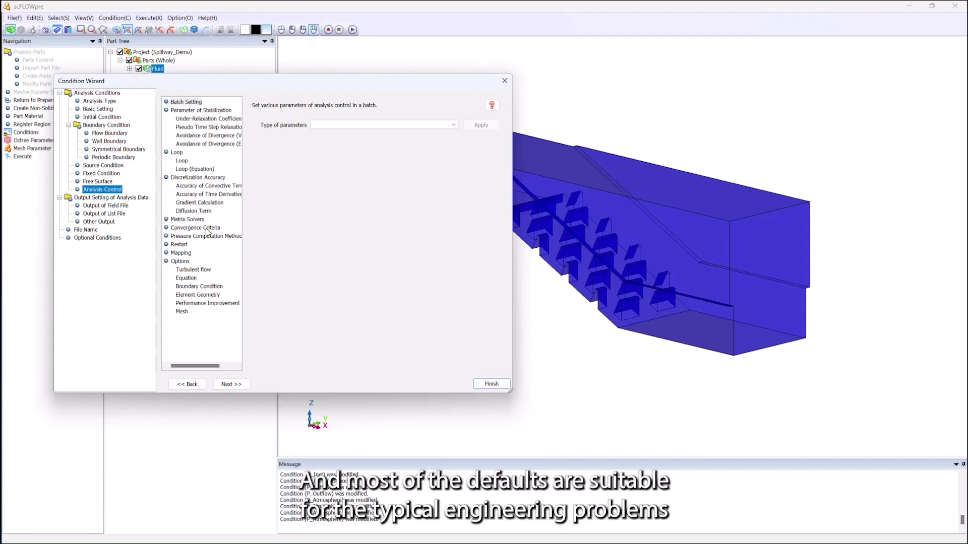
pyautogui.click(193, 220)
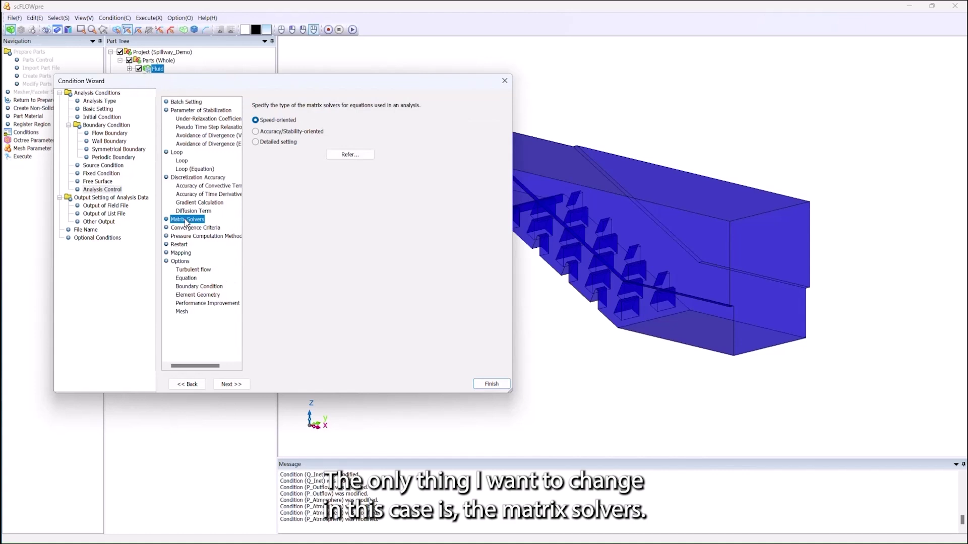
pyautogui.click(257, 132)
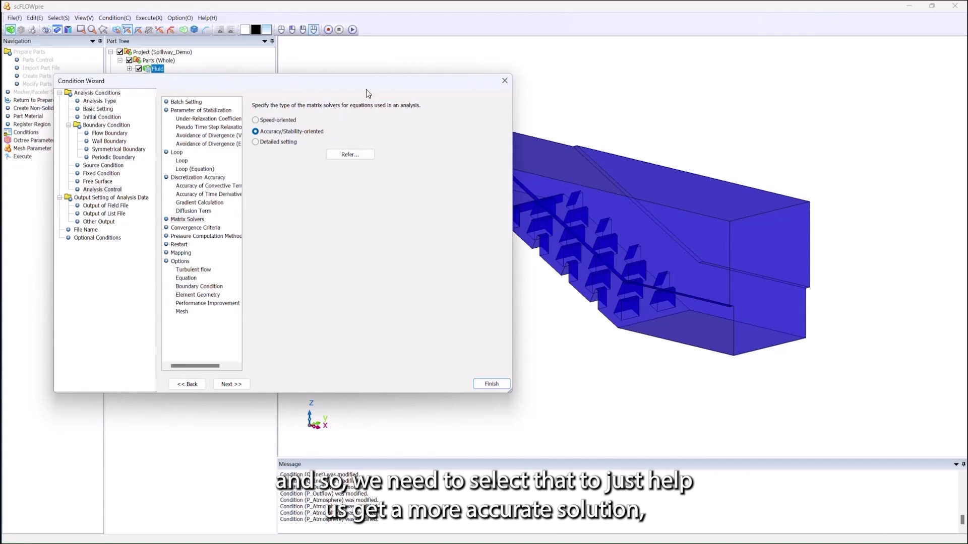
# - Output the field file every 100 cycles including the initial field, and finish the analysis condition settings
pyautogui.click(103, 207)
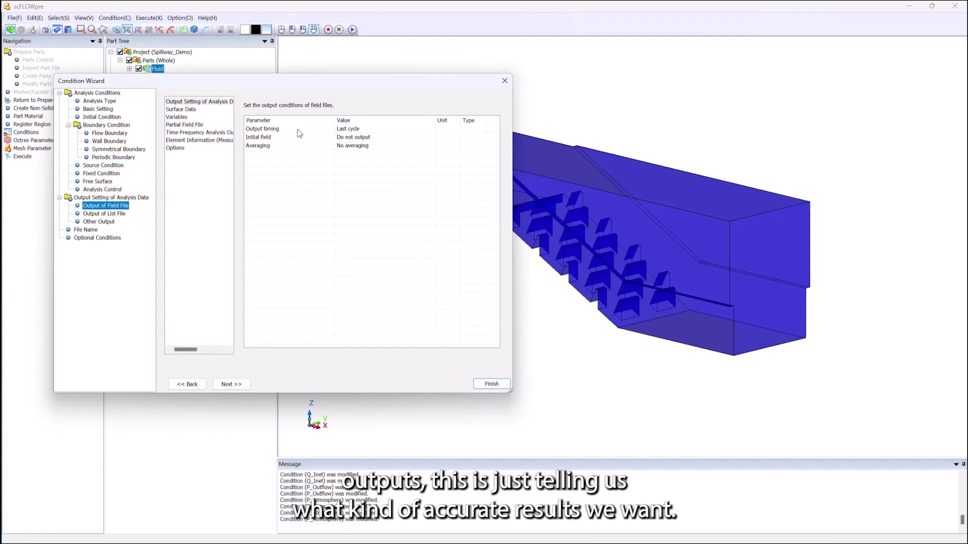
pyautogui.click(366, 130)
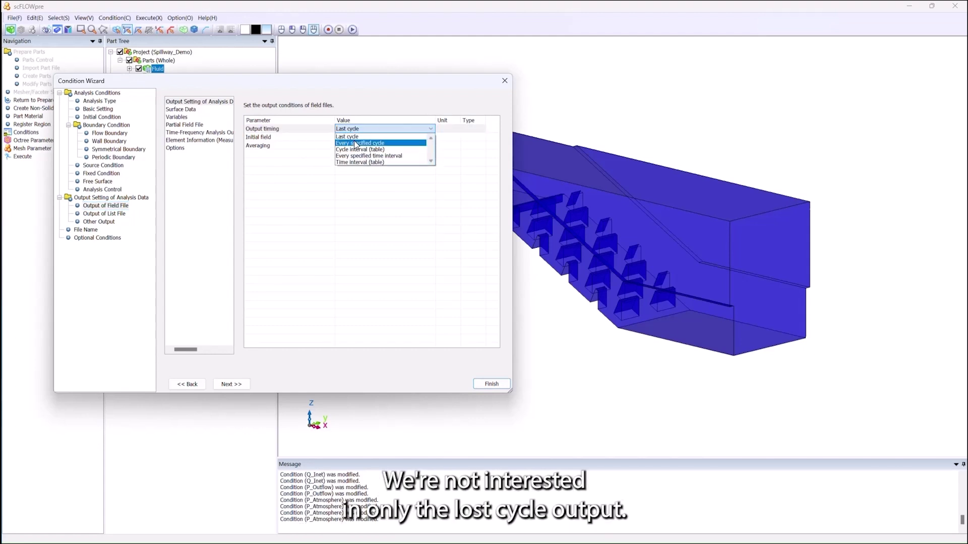
pyautogui.click(355, 145)
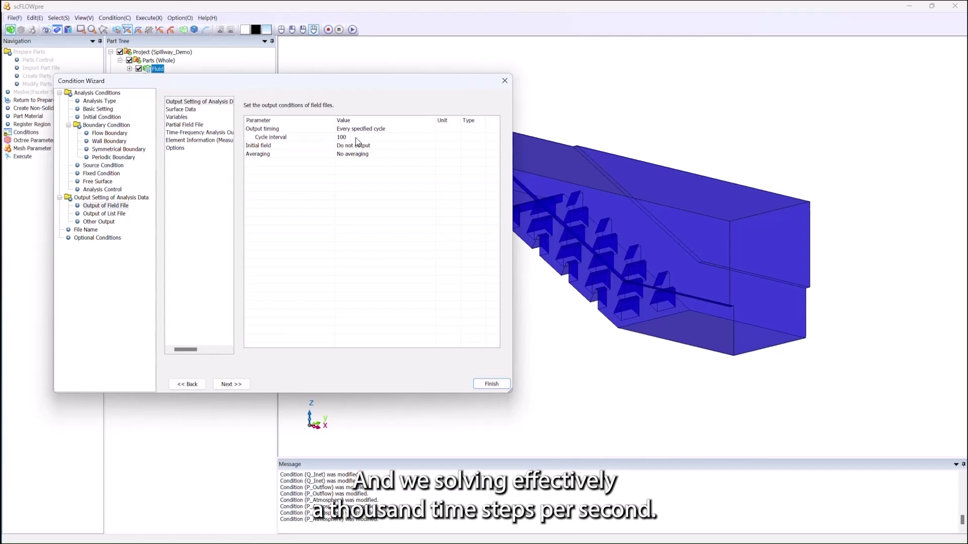
pyautogui.click(357, 137)
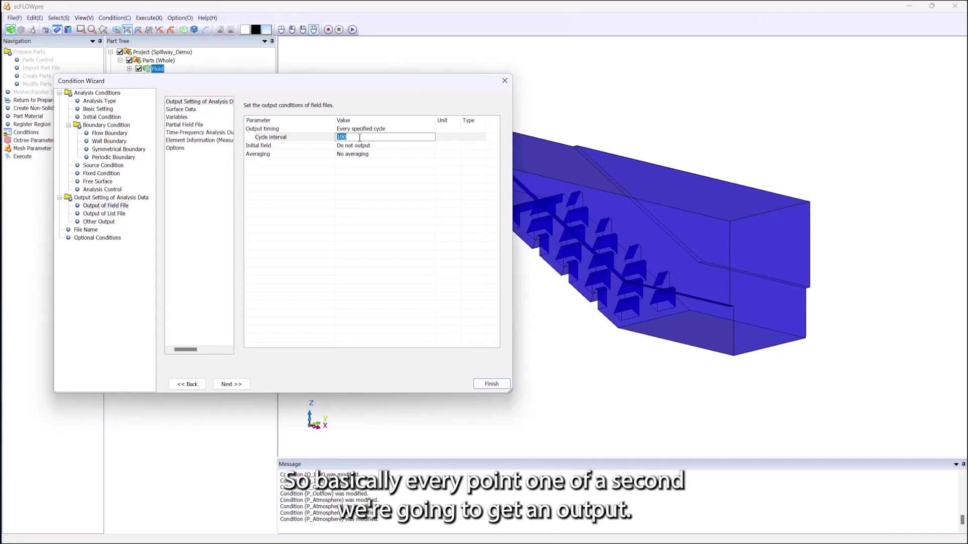
pyautogui.click(372, 146)
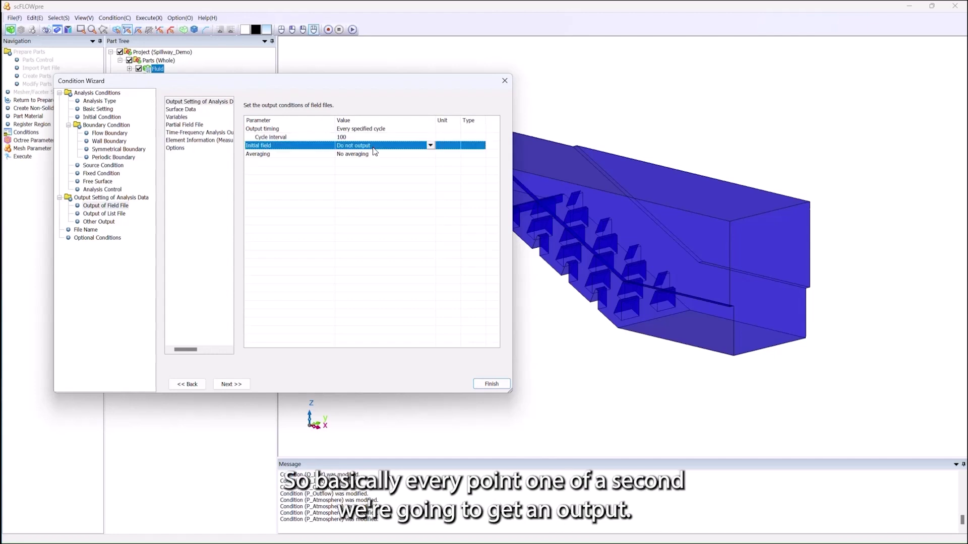
pyautogui.click(372, 147)
pyautogui.click(356, 153)
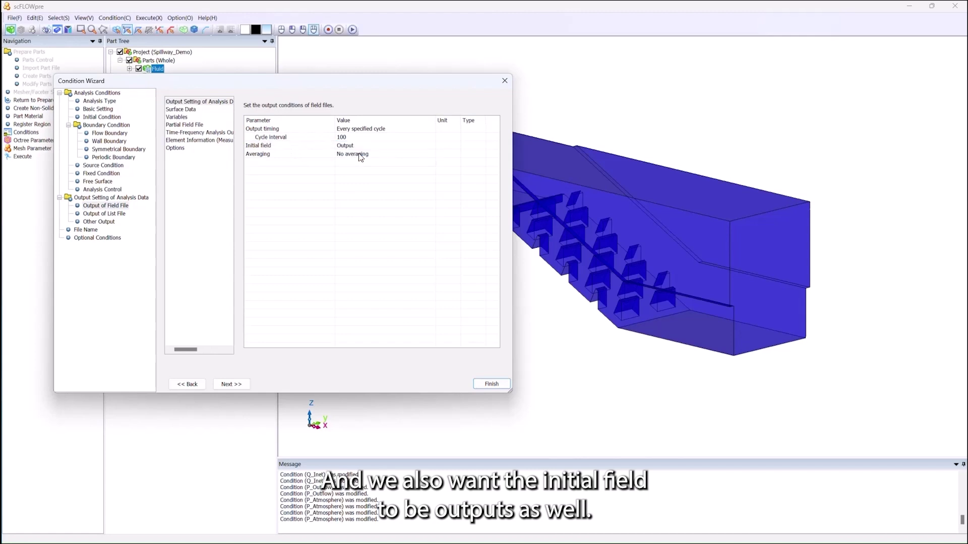
pyautogui.click(493, 385)
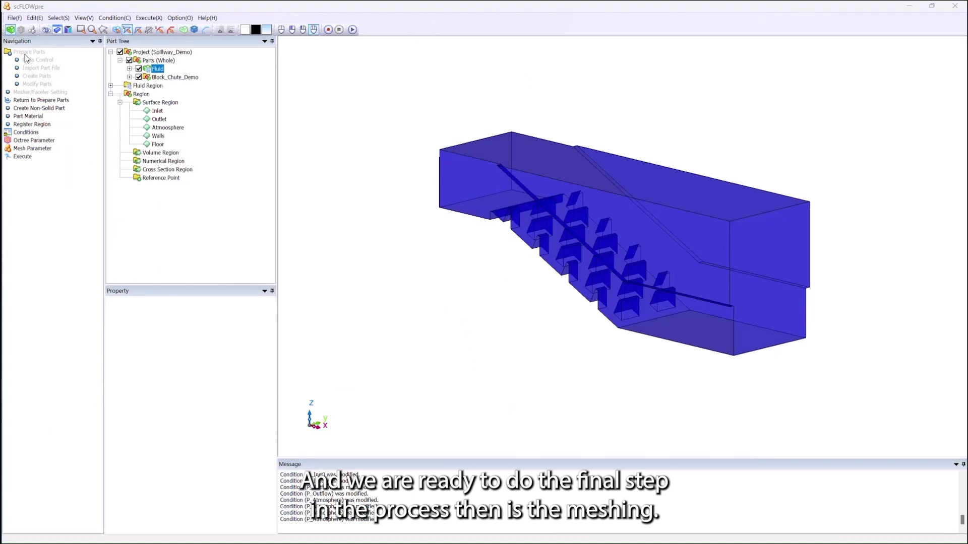
# - Define the octree by detailed octree parameters instead of a target number of elements and open those details
pyautogui.click(21, 142)
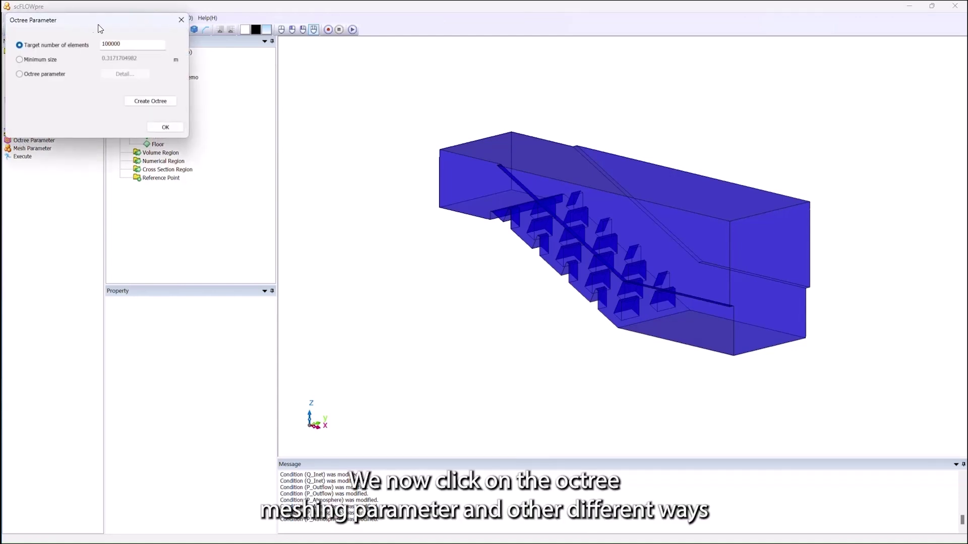
pyautogui.moveTo(98, 22); pyautogui.dragTo(198, 100)
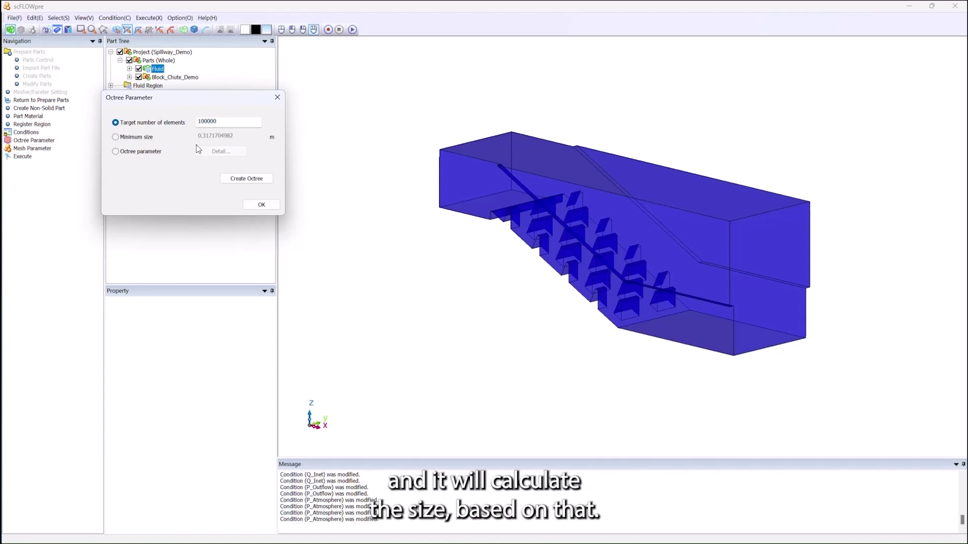
pyautogui.click(121, 154)
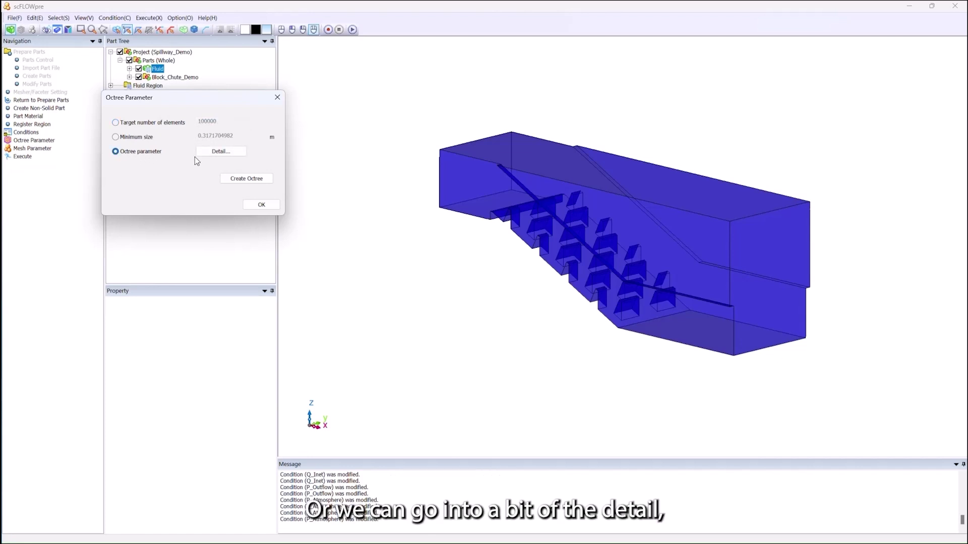
pyautogui.click(222, 152)
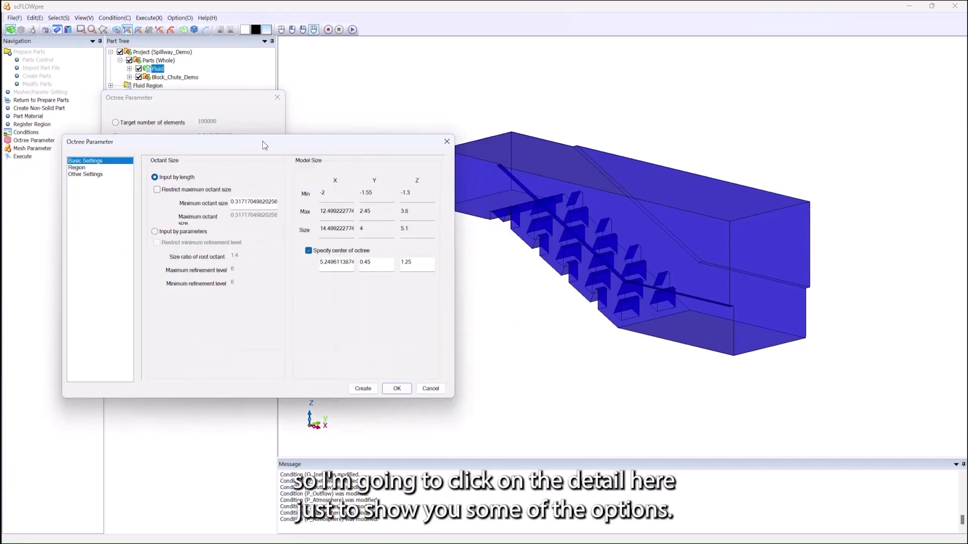
# - Restrict the maximum octant size and set both the minimum and maximum octant sizes to 0.4 m
pyautogui.click(158, 190)
pyautogui.moveTo(236, 205); pyautogui.dragTo(284, 206)
pyautogui.write('4')
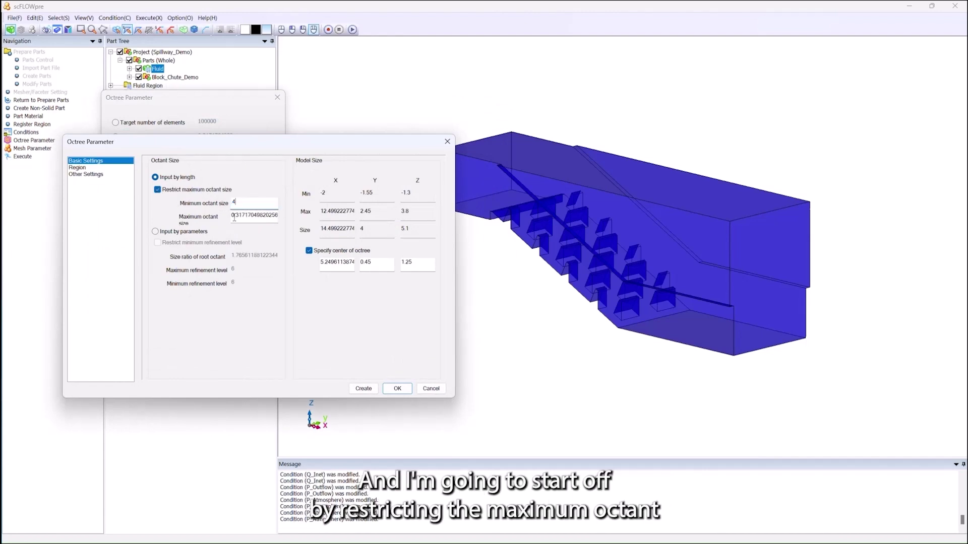
pyautogui.moveTo(237, 215); pyautogui.dragTo(279, 216)
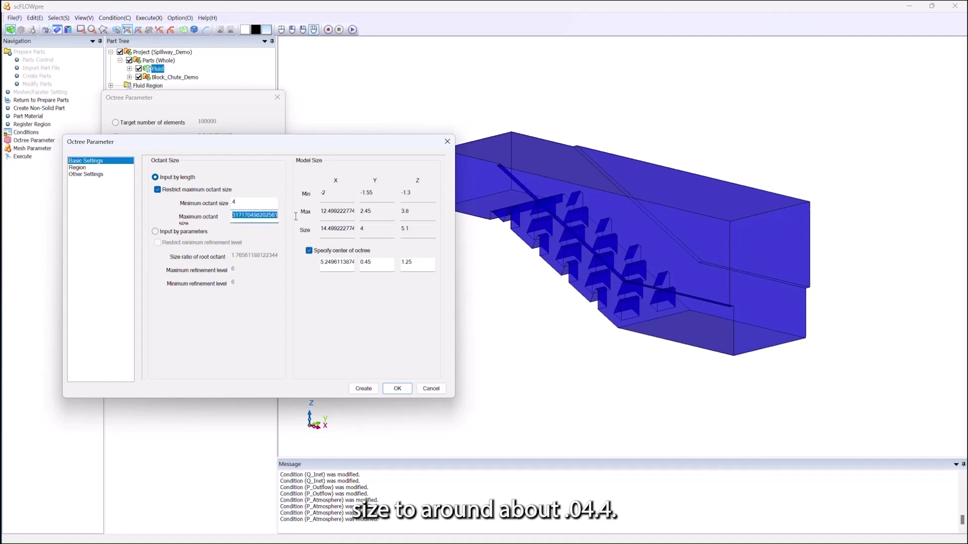
pyautogui.write('.4')
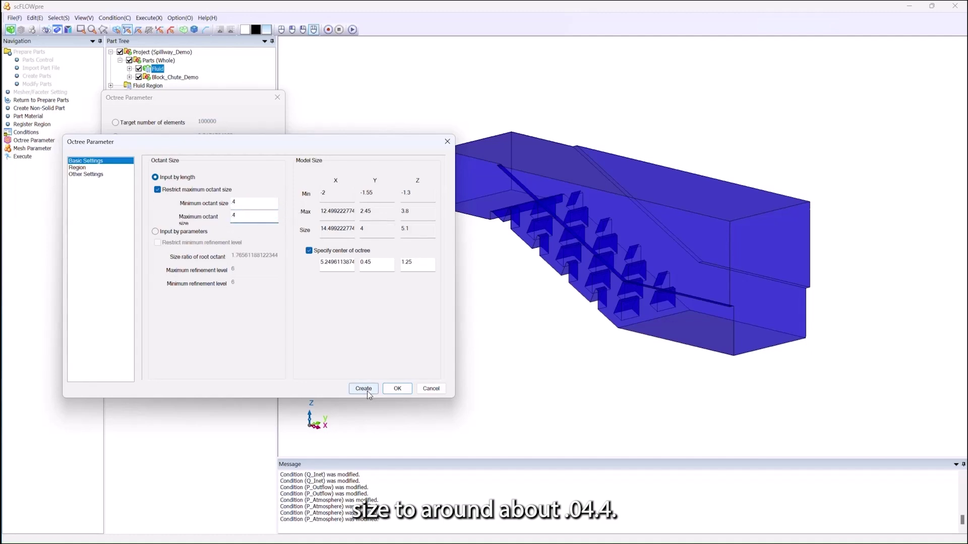
# - Create the octree from the basic settings and examine the resulting grid around the whole model
pyautogui.click(364, 389)
pyautogui.moveTo(690, 331); pyautogui.dragTo(724, 246)
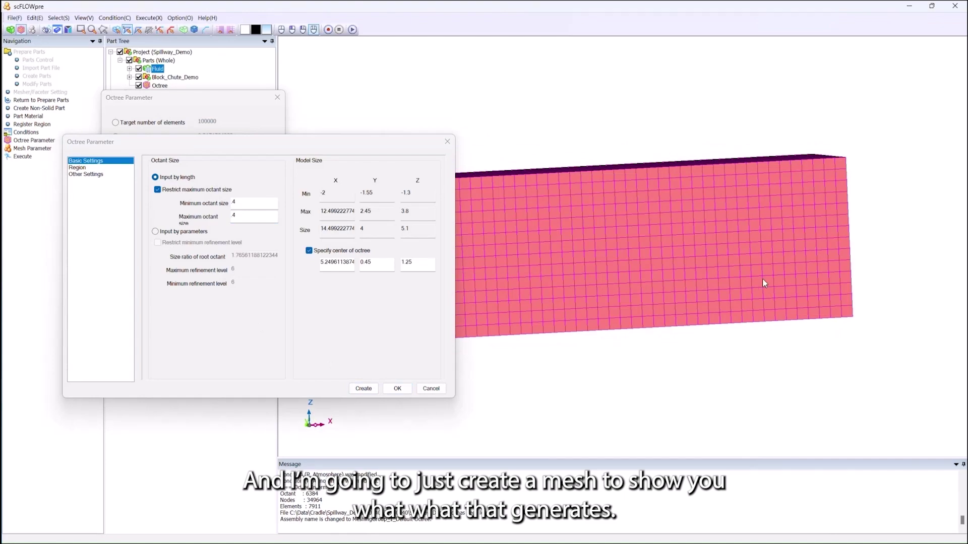
pyautogui.scroll(-3, 764, 284)
pyautogui.moveTo(708, 287)
pyautogui.mouseDown()
pyautogui.moveTo(738, 297)
pyautogui.moveTo(624, 349)
pyautogui.moveTo(640, 309)
pyautogui.moveTo(607, 322)
pyautogui.moveTo(620, 320)
pyautogui.moveTo(613, 347)
pyautogui.moveTo(631, 312)
pyautogui.moveTo(626, 333)
pyautogui.mouseUp()
pyautogui.moveTo(682, 298); pyautogui.dragTo(633, 333, button='middle')
pyautogui.scroll(2, 618, 323)
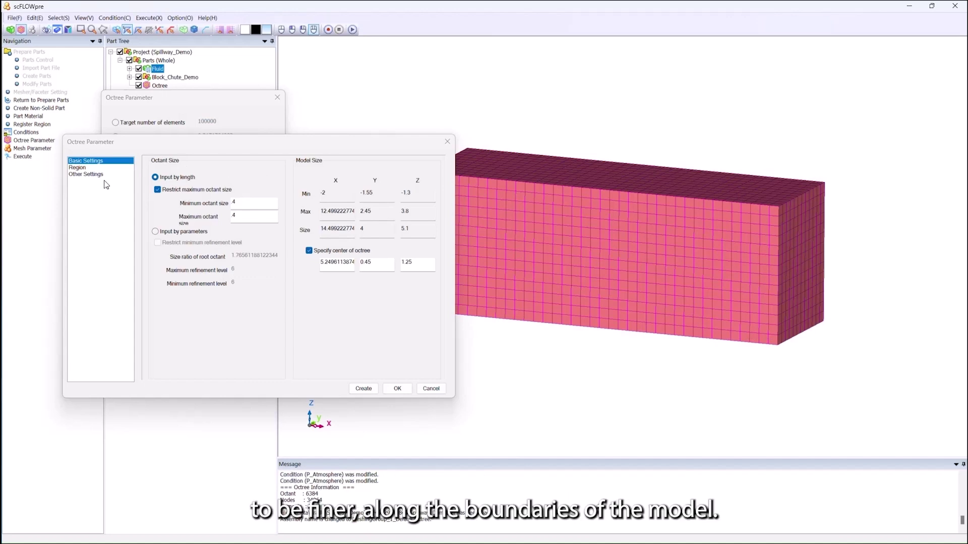
# - Apply an octant size of 0.2 with an influence range of 2 to the Walls region
pyautogui.click(79, 169)
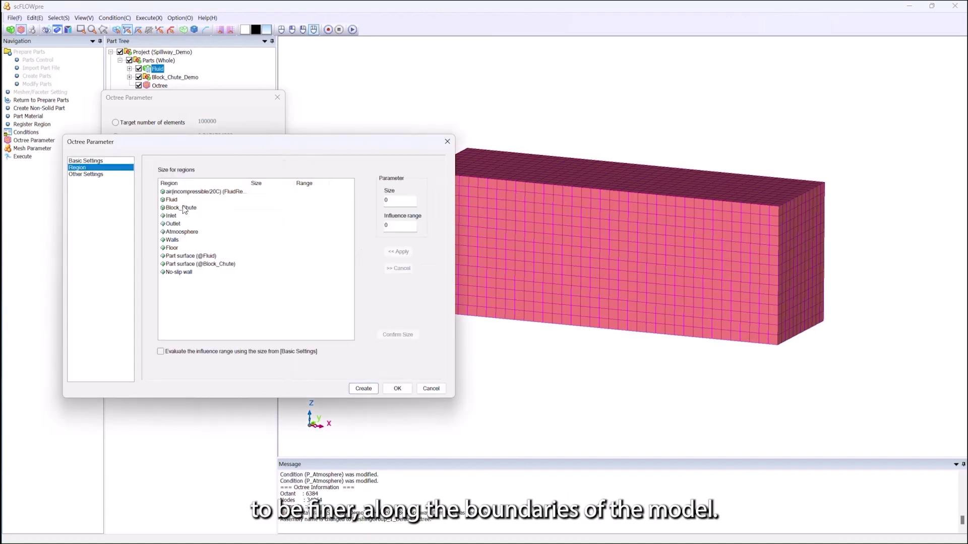
pyautogui.click(174, 241)
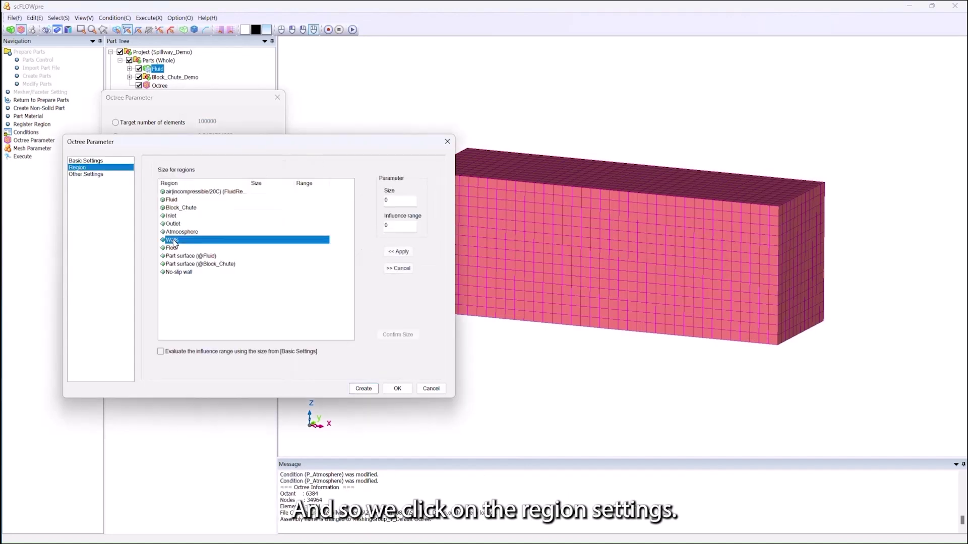
pyautogui.click(402, 199)
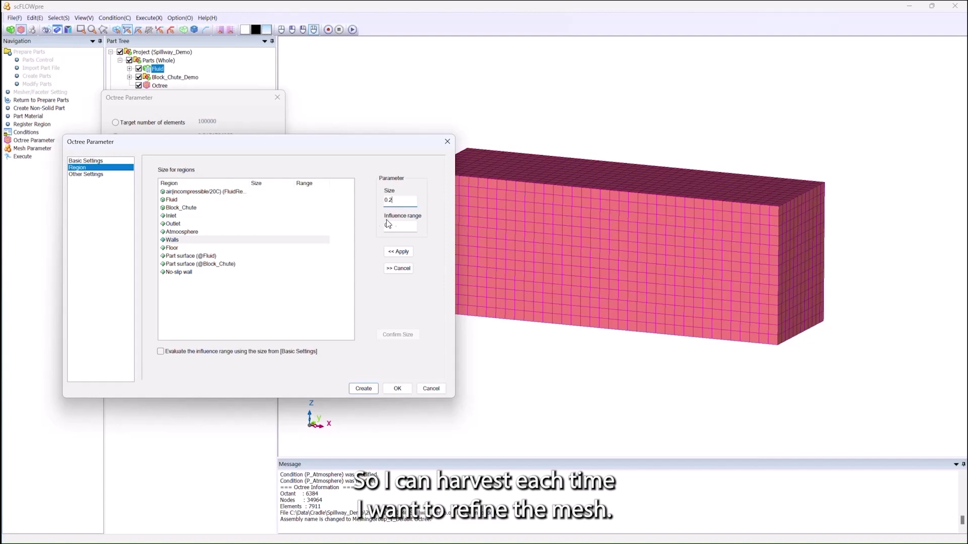
pyautogui.click(170, 240)
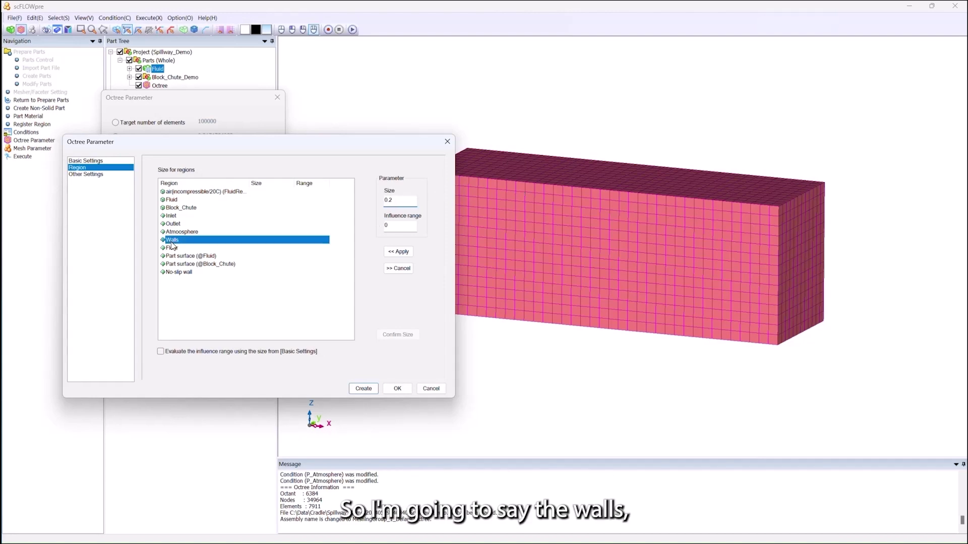
pyautogui.click(398, 201)
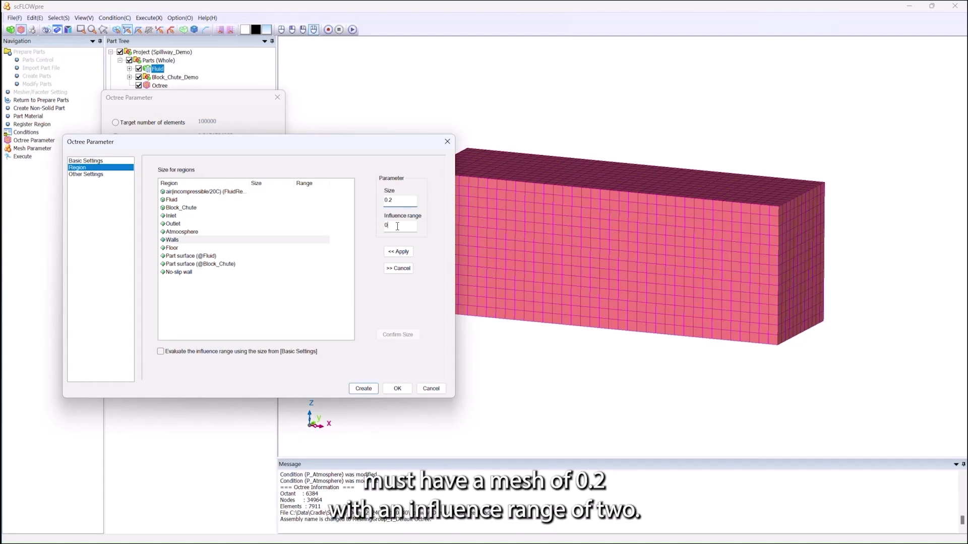
pyautogui.doubleClick(394, 226)
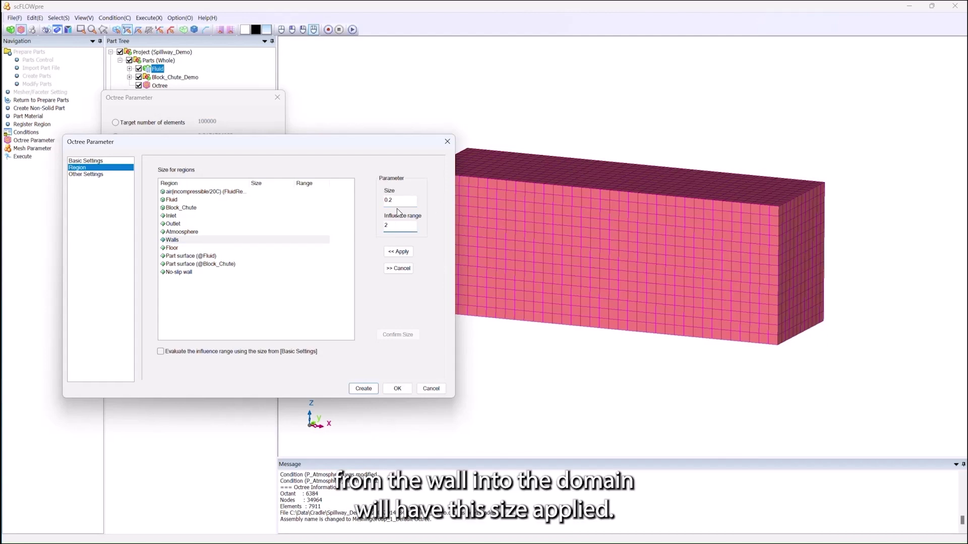
pyautogui.click(399, 253)
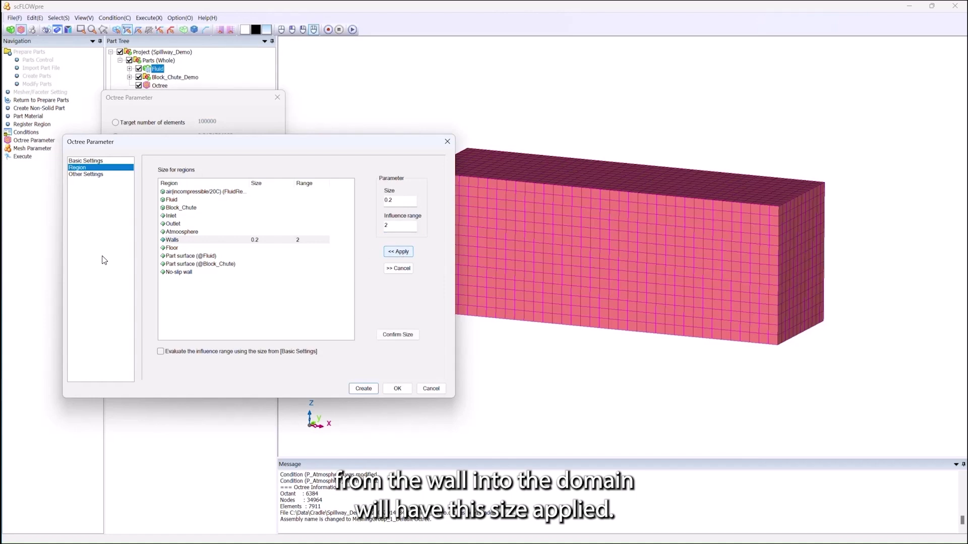
# - Apply an octant size of 0.1 with an influence range of 3 to the Floor region
pyautogui.click(171, 248)
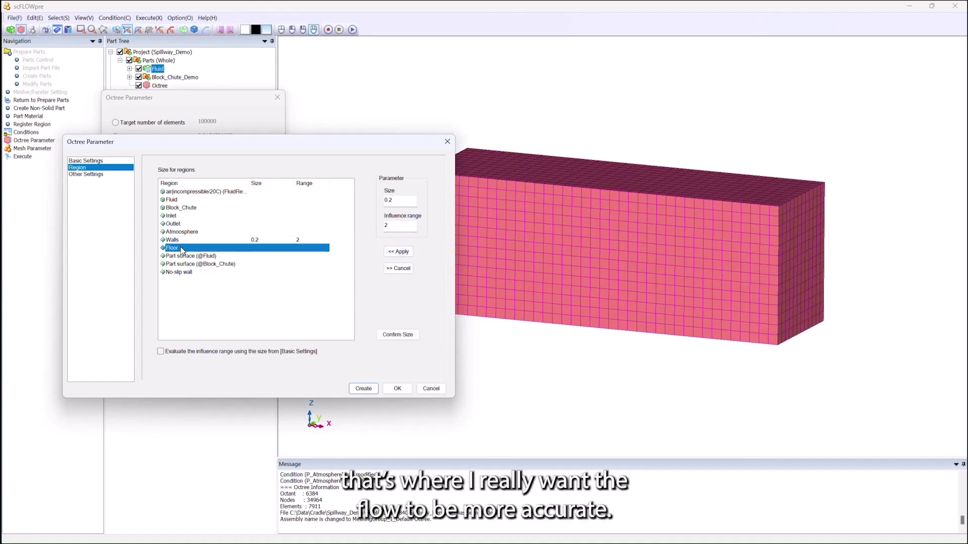
pyautogui.click(407, 201)
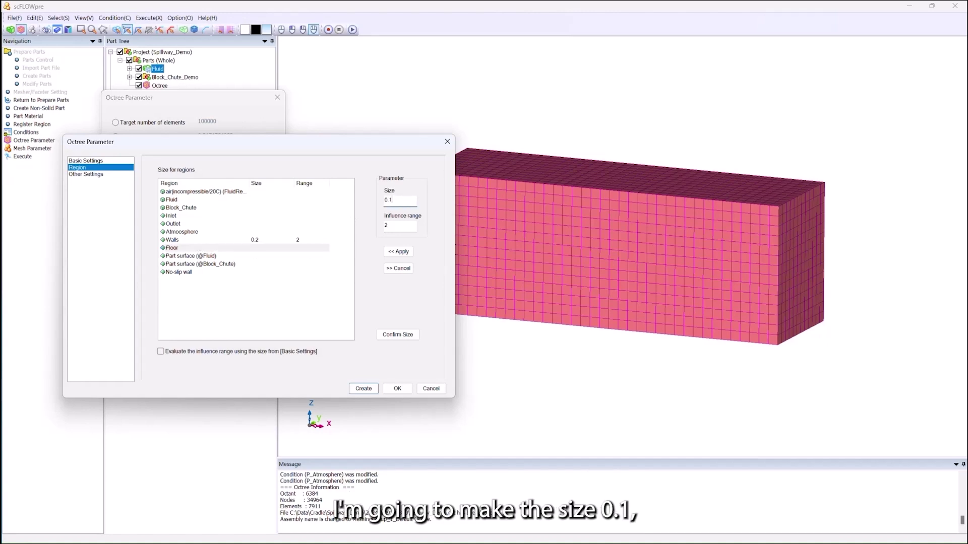
pyautogui.doubleClick(383, 227)
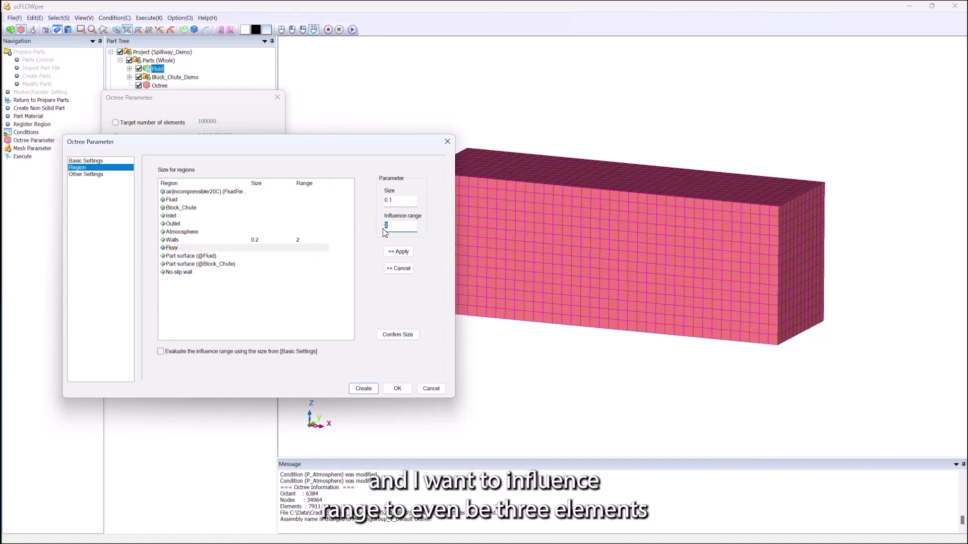
pyautogui.click(395, 251)
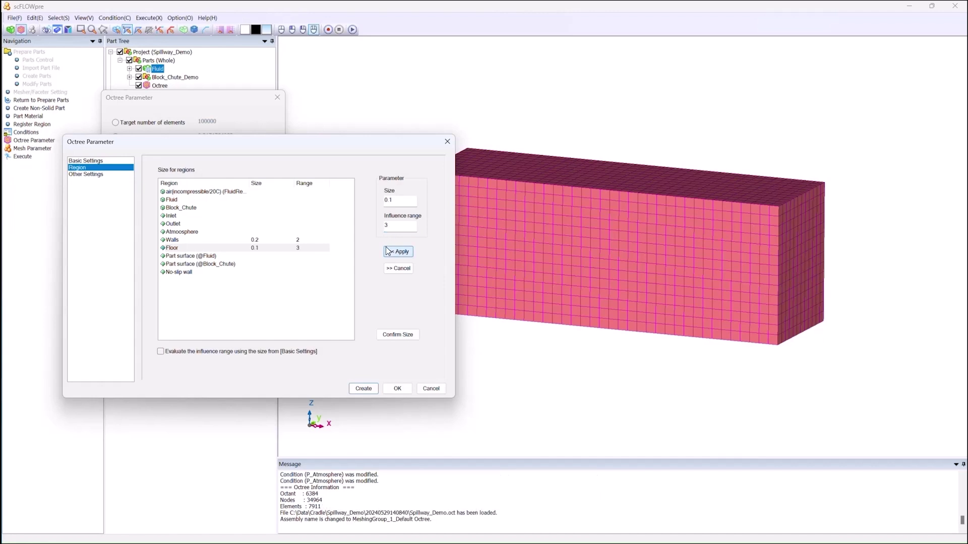
# - Apply an octant size of 0.2 with an influence range of 2 to the Inlet and Outlet regions together
pyautogui.click(172, 217)
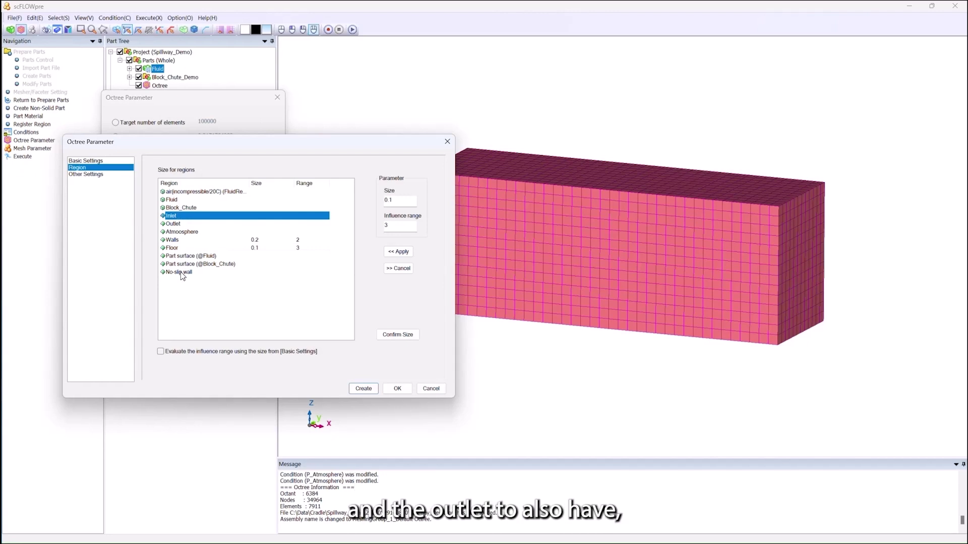
pyautogui.keyDown('ctrl'); pyautogui.click(173, 223); pyautogui.keyUp('ctrl')
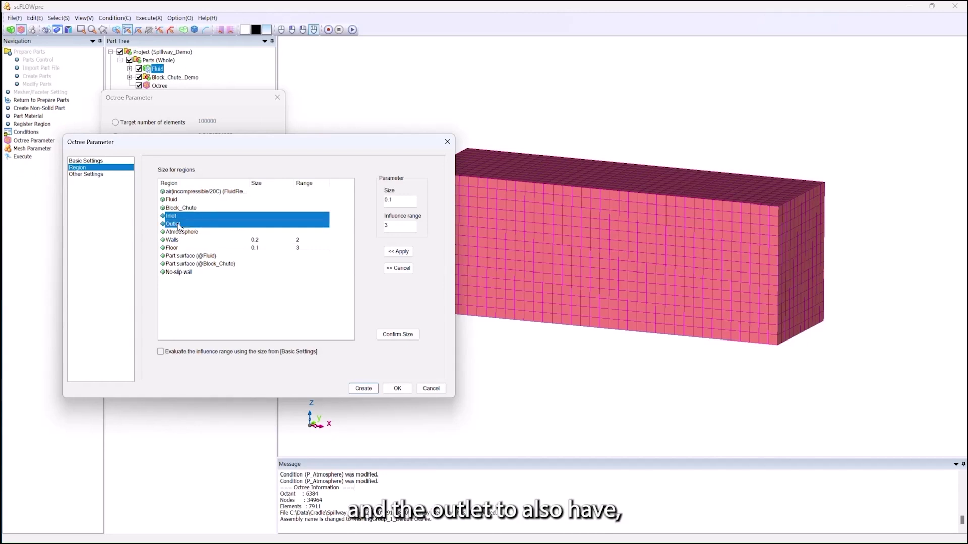
pyautogui.click(397, 201)
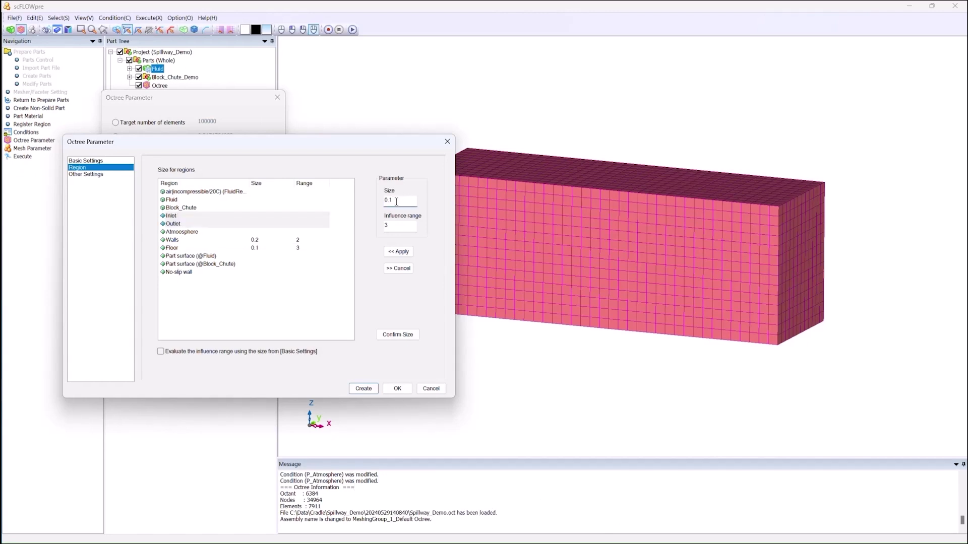
pyautogui.write('.2')
pyautogui.moveTo(395, 227); pyautogui.dragTo(382, 226)
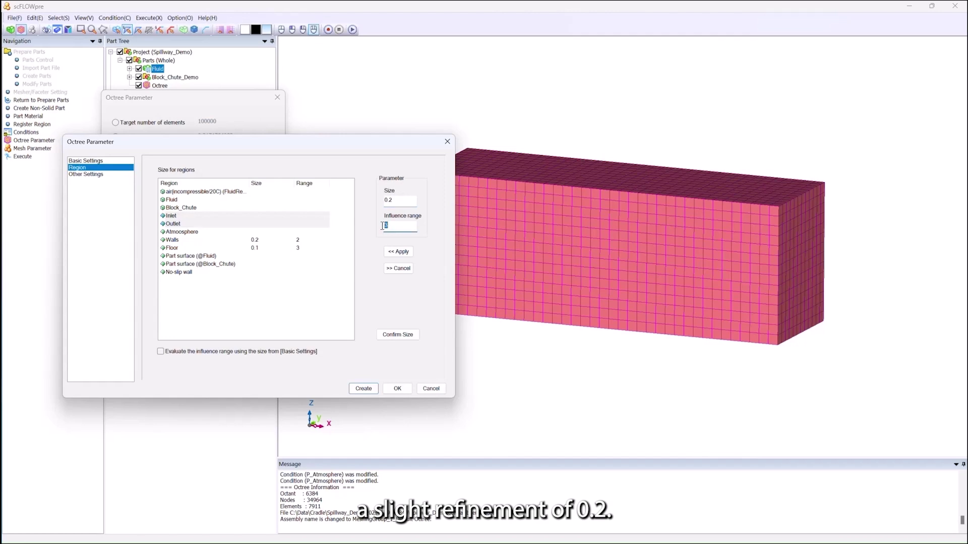
pyautogui.write('2')
pyautogui.click(399, 251)
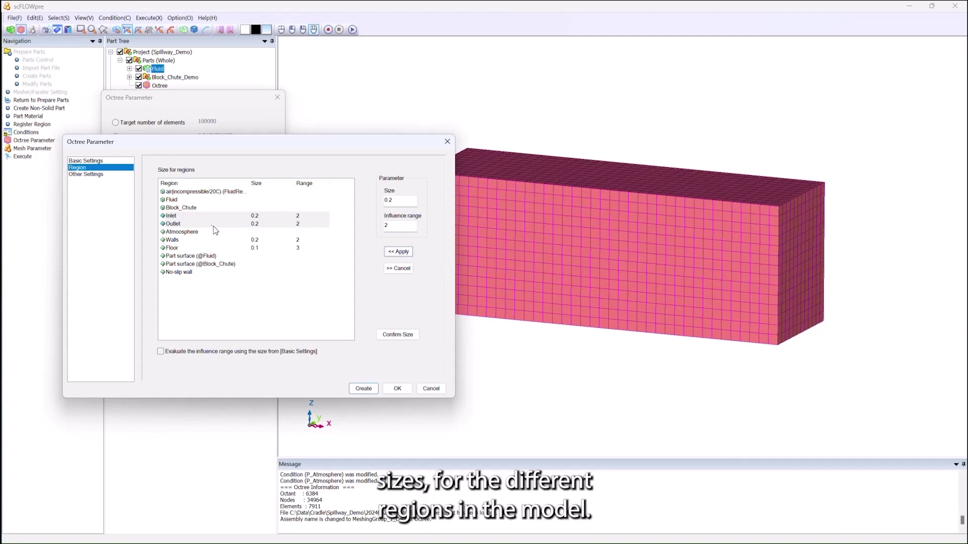
# - Create the octree with the region refinements, inspect it around the model, and accept the octree parameters
pyautogui.click(363, 389)
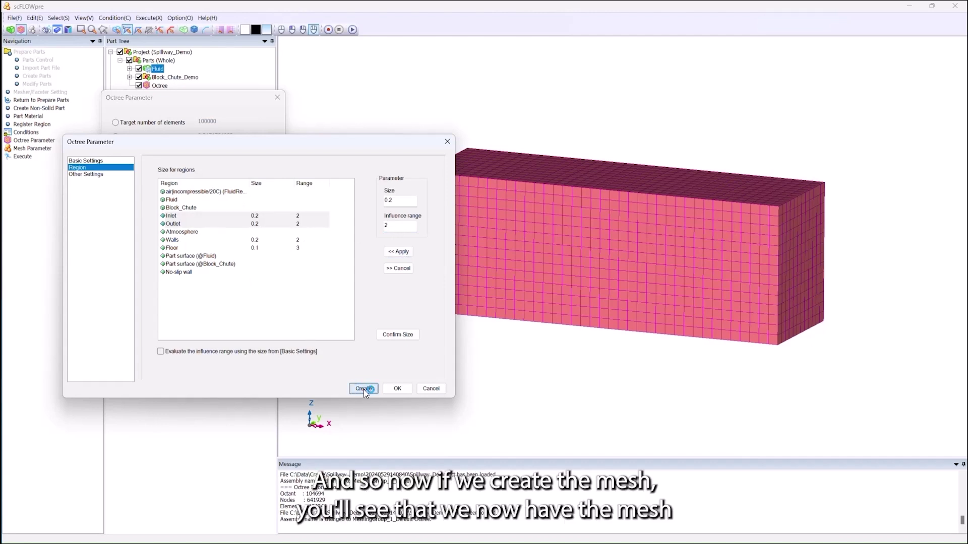
pyautogui.moveTo(645, 306)
pyautogui.mouseDown()
pyautogui.moveTo(680, 135)
pyautogui.moveTo(697, 154)
pyautogui.moveTo(585, 160)
pyautogui.mouseUp()
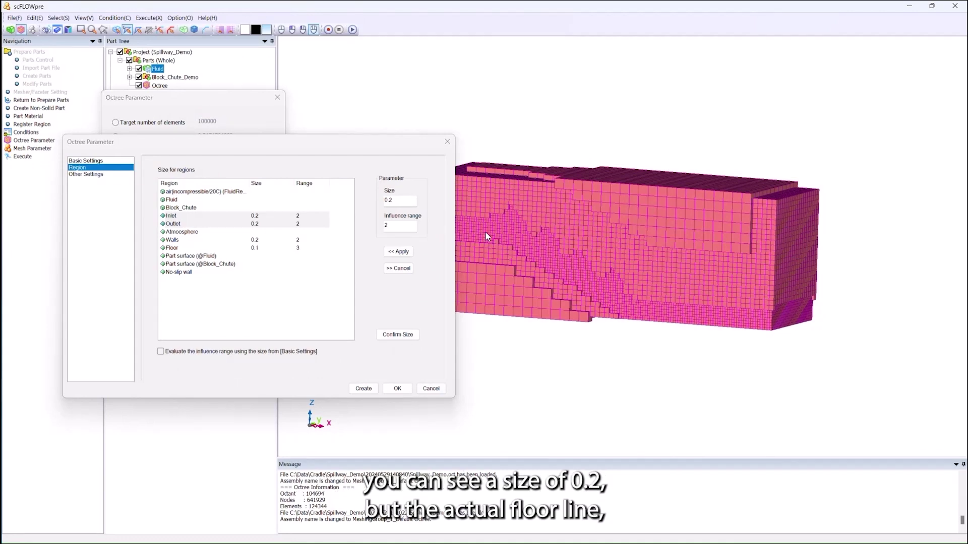
pyautogui.moveTo(588, 288)
pyautogui.mouseDown()
pyautogui.moveTo(634, 270)
pyautogui.moveTo(741, 280)
pyautogui.moveTo(682, 287)
pyautogui.moveTo(545, 334)
pyautogui.mouseUp()
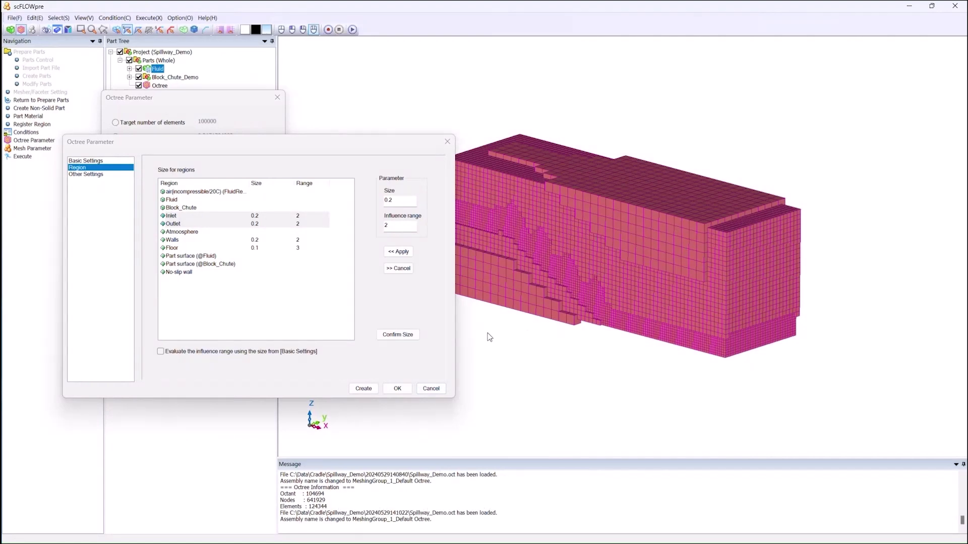
pyautogui.click(401, 389)
pyautogui.click(402, 388)
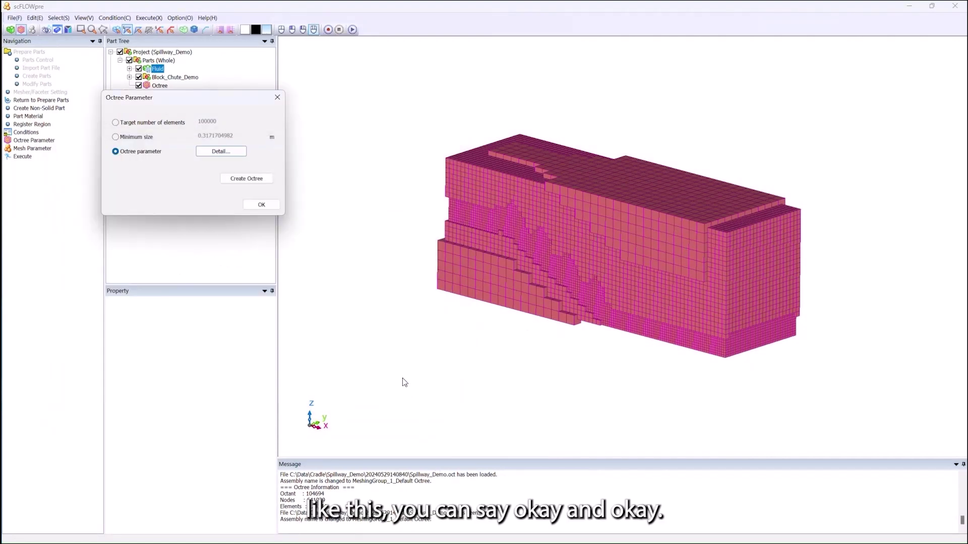
pyautogui.click(262, 205)
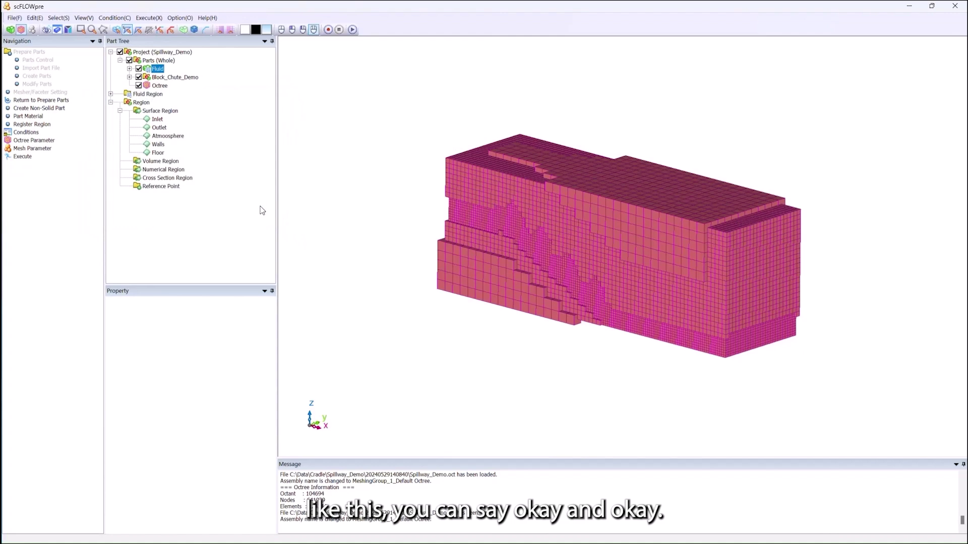
# - Create the mesh with the default model shape-oriented parameters, keeping a thickness coefficient of 0.2 and 2 prism layers
pyautogui.click(30, 149)
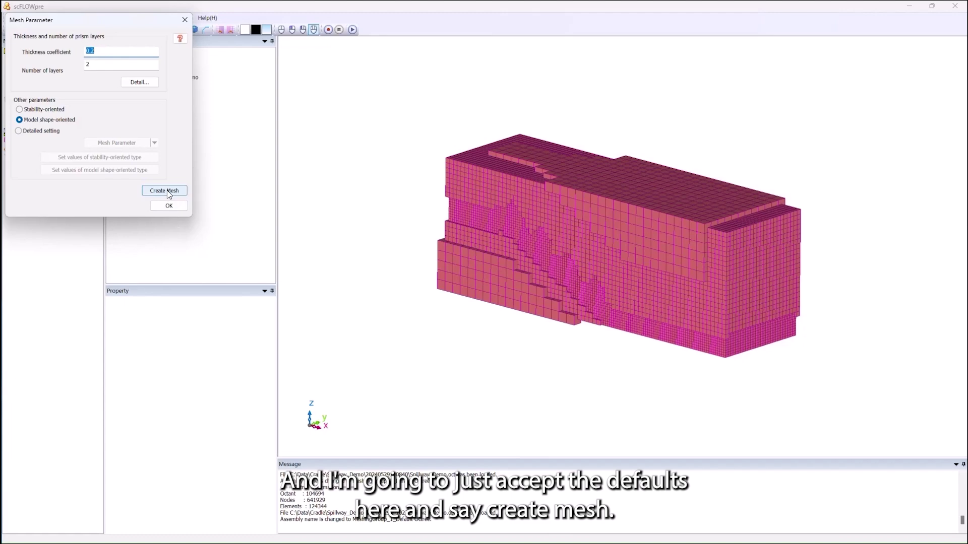
pyautogui.click(167, 190)
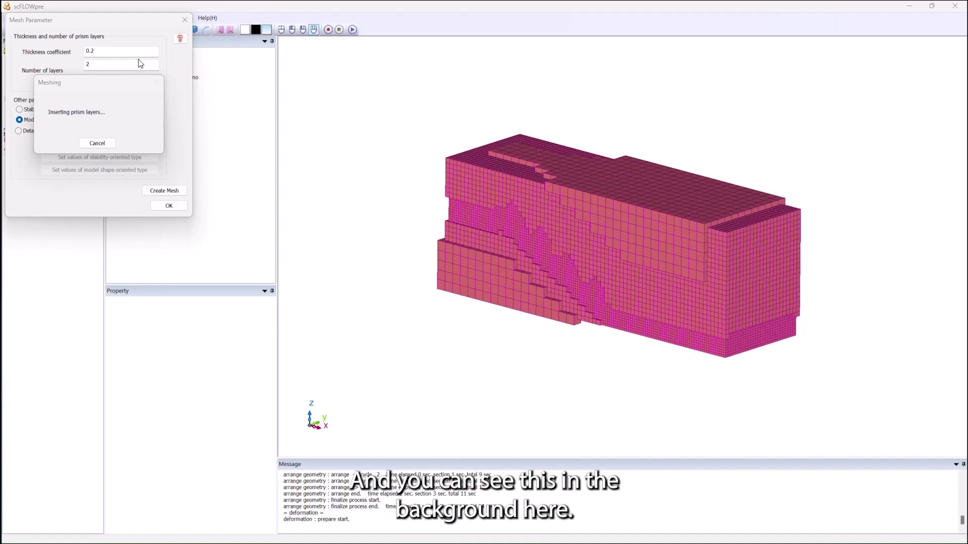
pyautogui.moveTo(115, 84); pyautogui.dragTo(295, 124)
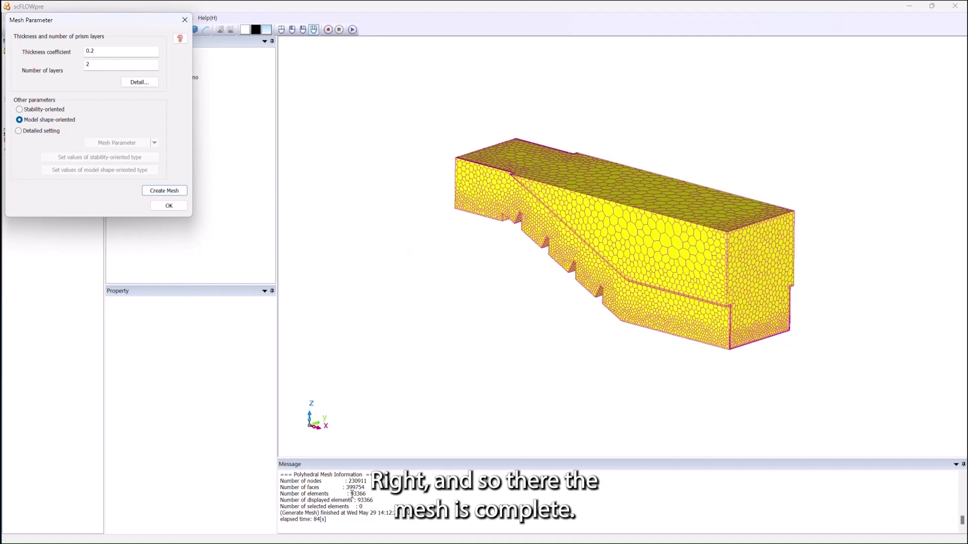
# - Examine the mesh's element count, floor and wall refinement and boundary layers at the outlet corner, and close the mesh parameters
pyautogui.moveTo(350, 495); pyautogui.dragTo(369, 494)
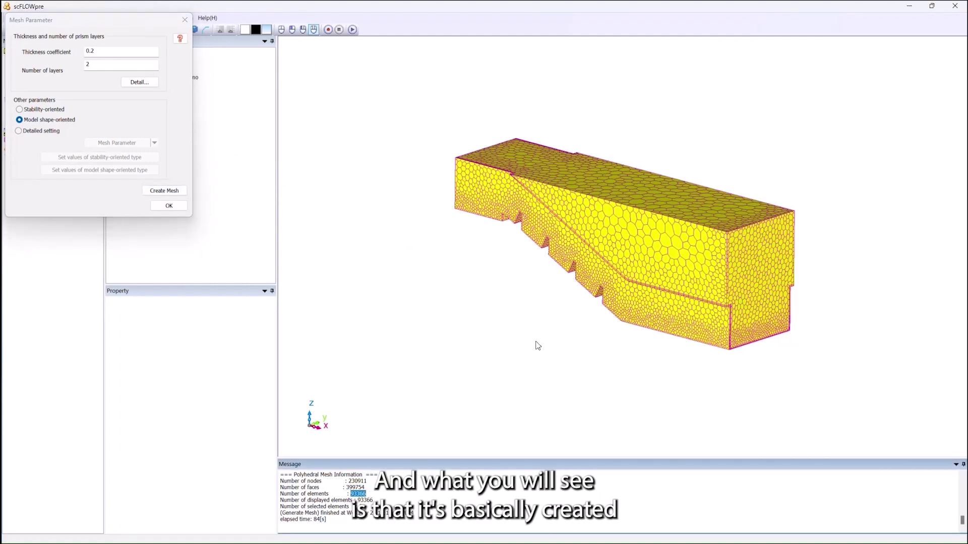
pyautogui.moveTo(535, 346); pyautogui.dragTo(618, 243)
pyautogui.scroll(3, 687, 259)
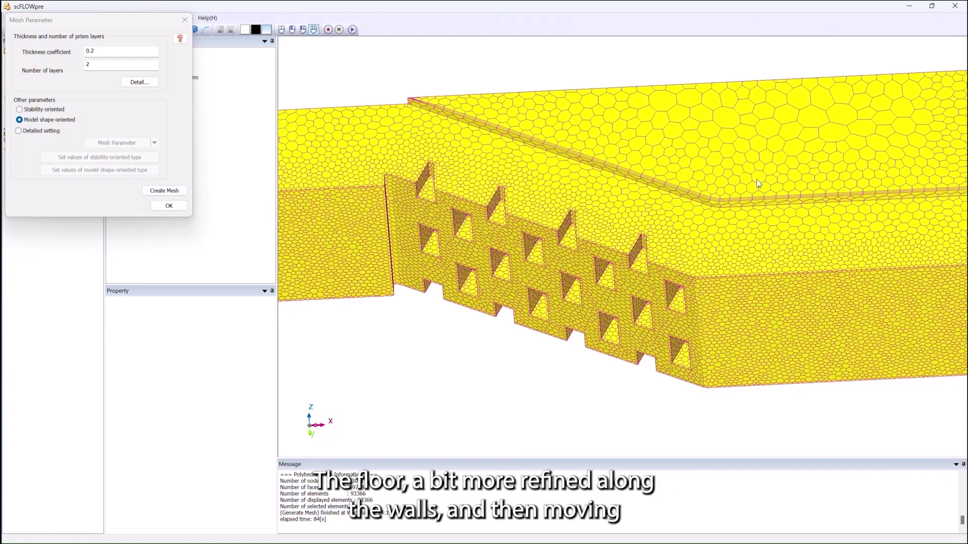
pyautogui.scroll(-3, 745, 198)
pyautogui.moveTo(743, 200)
pyautogui.mouseDown()
pyautogui.moveTo(709, 250)
pyautogui.moveTo(765, 230)
pyautogui.mouseUp()
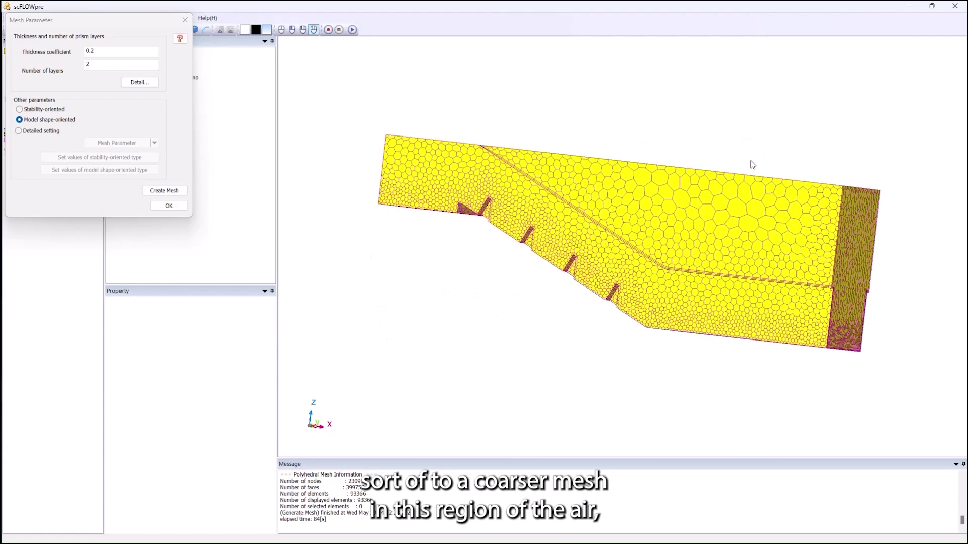
pyautogui.moveTo(693, 231)
pyautogui.mouseDown()
pyautogui.moveTo(691, 262)
pyautogui.moveTo(628, 278)
pyautogui.mouseUp()
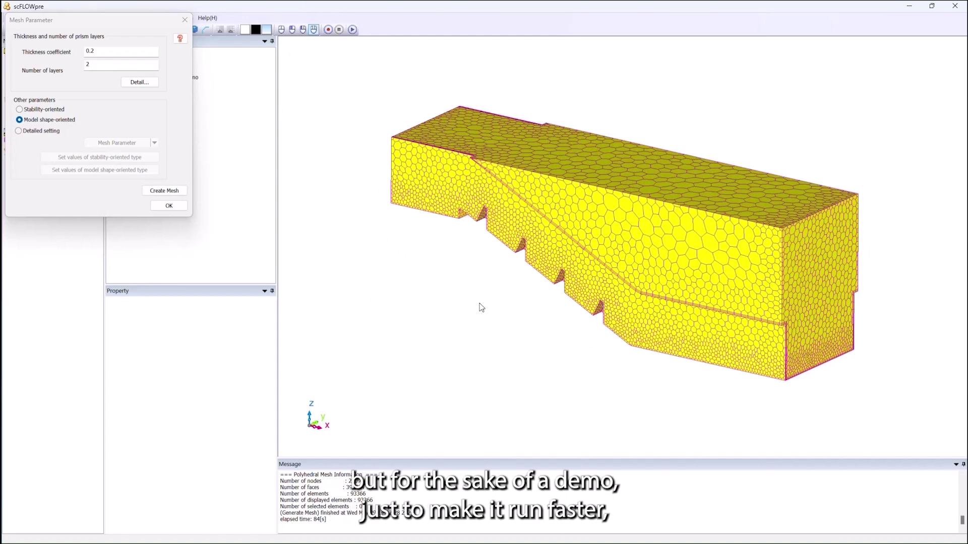
pyautogui.moveTo(792, 377); pyautogui.dragTo(712, 379)
pyautogui.scroll(6, 763, 383)
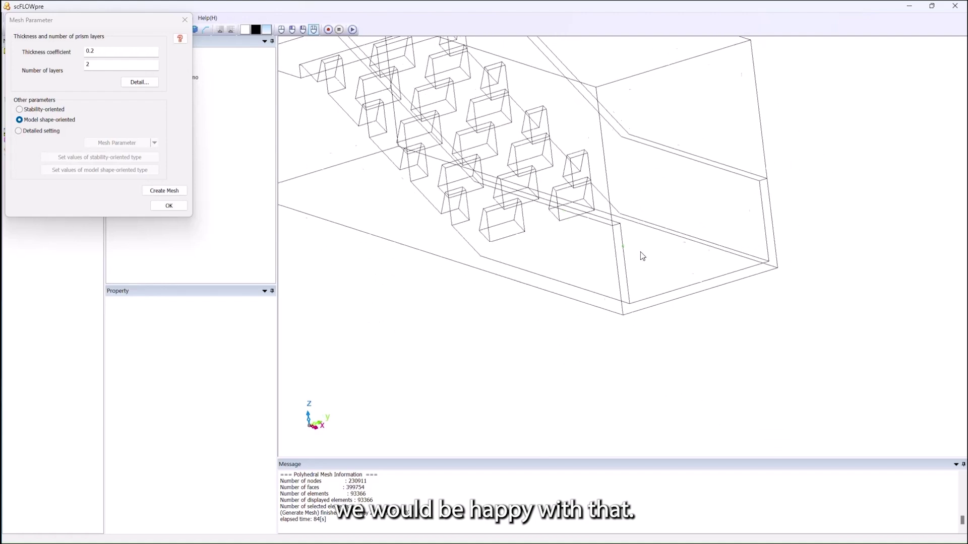
pyautogui.scroll(4, 670, 262)
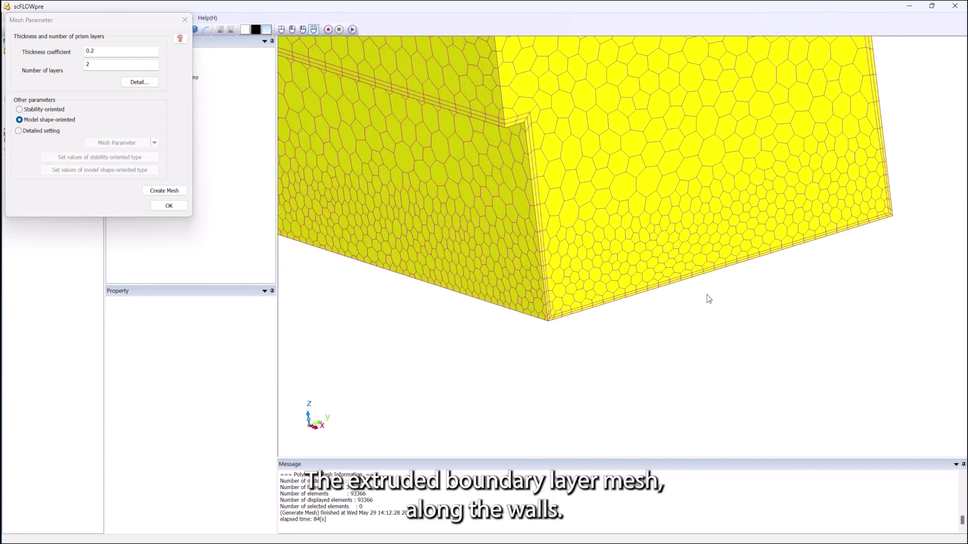
pyautogui.scroll(-5, 687, 303)
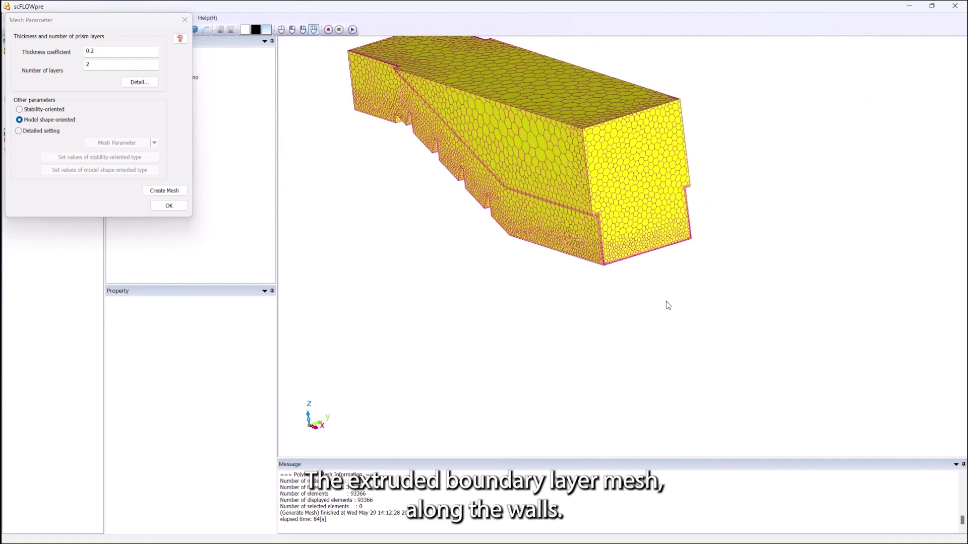
pyautogui.moveTo(668, 305)
pyautogui.mouseDown()
pyautogui.moveTo(695, 277)
pyautogui.moveTo(620, 244)
pyautogui.moveTo(588, 267)
pyautogui.moveTo(597, 274)
pyautogui.mouseUp()
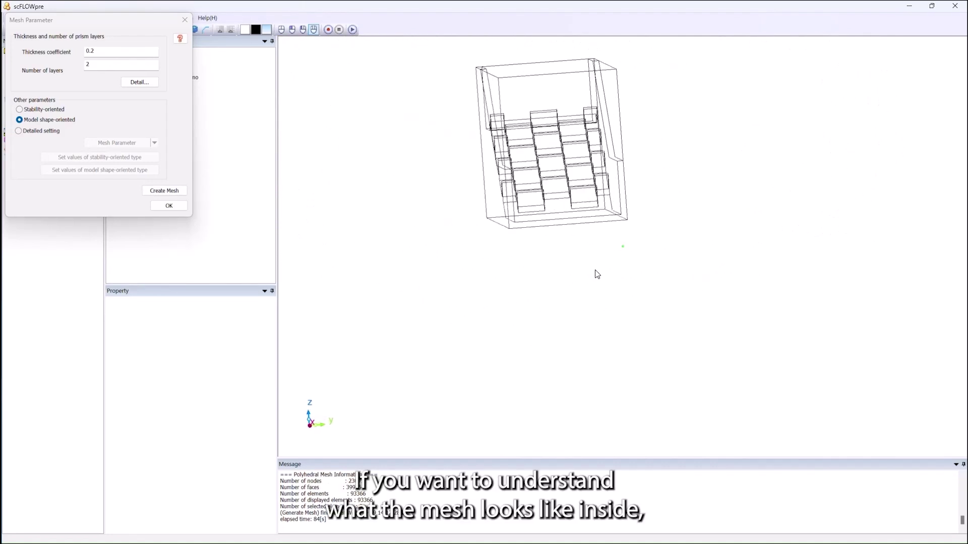
pyautogui.click(169, 206)
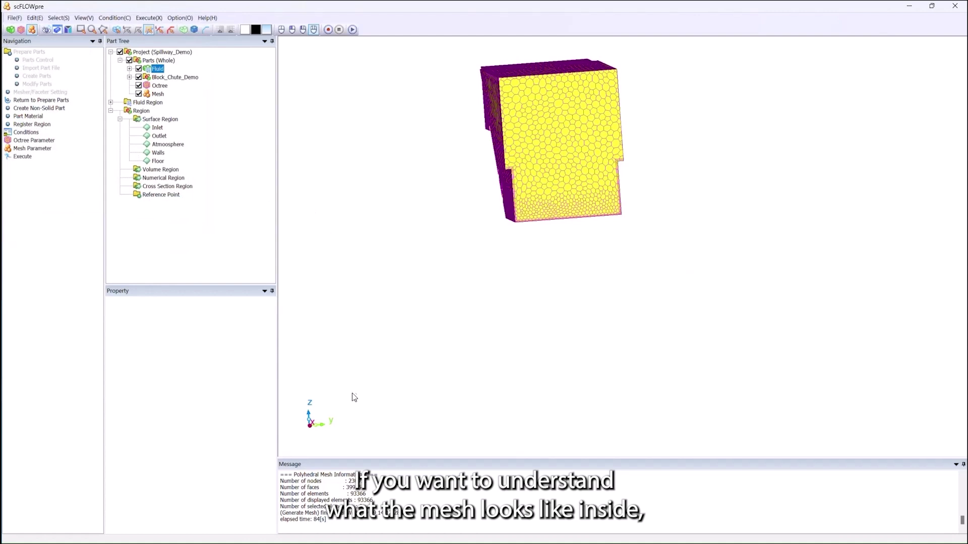
# - View the mesh along the X axis and hide the elements completely enclosed by a rubber box over one lengthwise half
pyautogui.press('x')
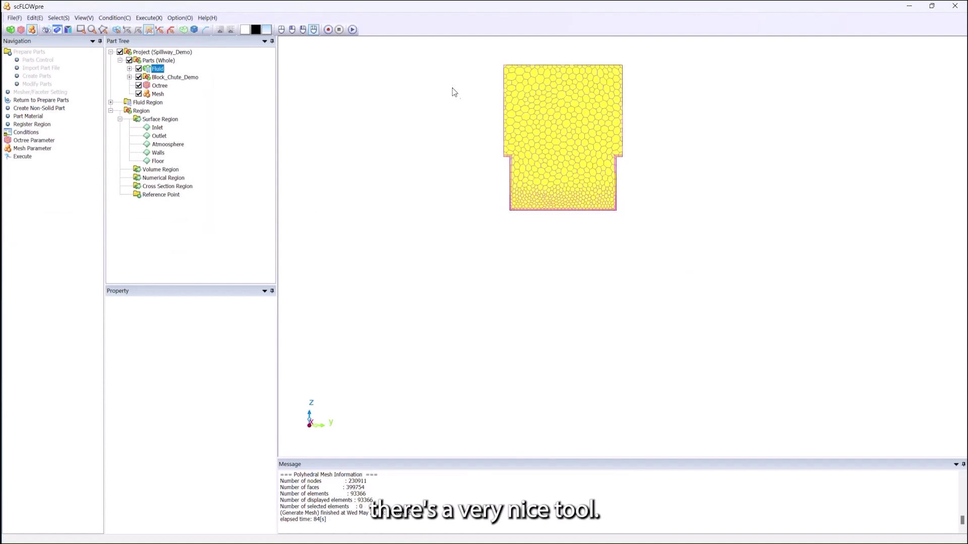
pyautogui.click(81, 30)
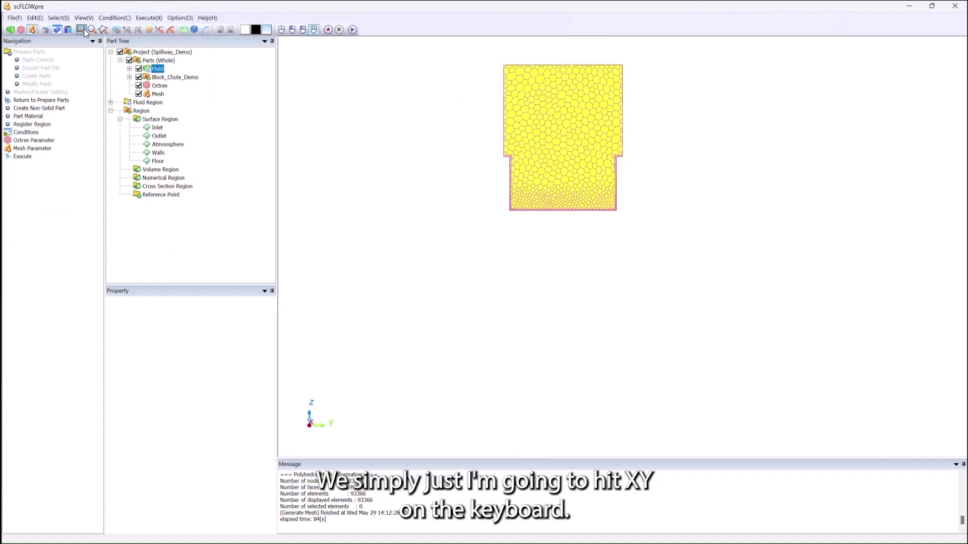
pyautogui.moveTo(466, 56); pyautogui.dragTo(561, 253)
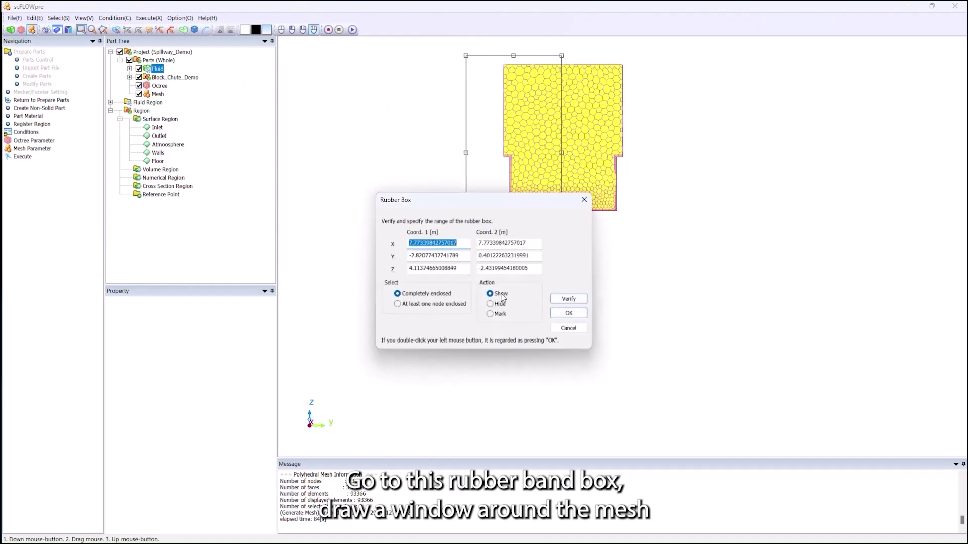
pyautogui.click(490, 305)
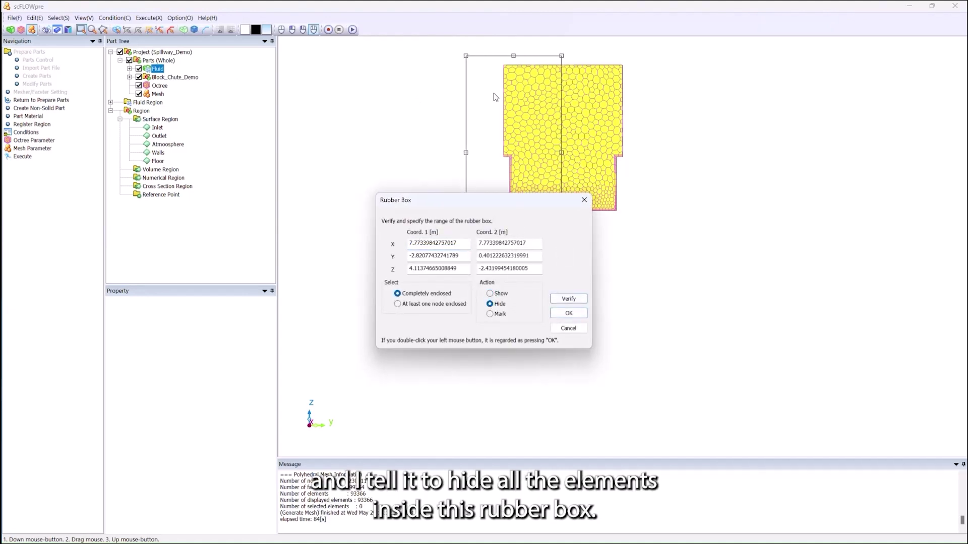
pyautogui.click(569, 313)
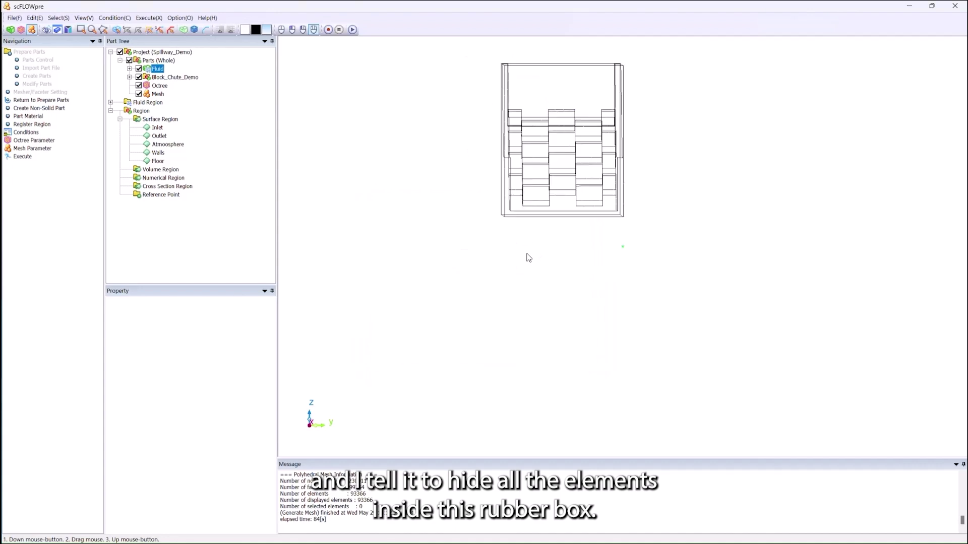
# - Examine the mesh interior at the cut, especially the cell transition and boundary layer around the chute blocks
pyautogui.moveTo(525, 257)
pyautogui.mouseDown()
pyautogui.moveTo(623, 263)
pyautogui.moveTo(622, 281)
pyautogui.moveTo(547, 267)
pyautogui.moveTo(654, 387)
pyautogui.moveTo(674, 395)
pyautogui.mouseUp()
pyautogui.scroll(5, 674, 395)
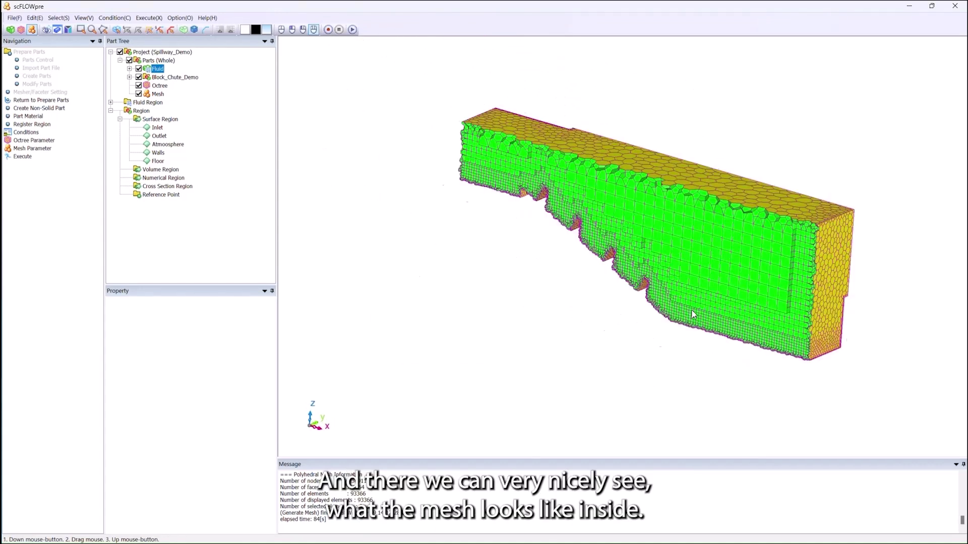
pyautogui.moveTo(766, 289); pyautogui.dragTo(657, 249)
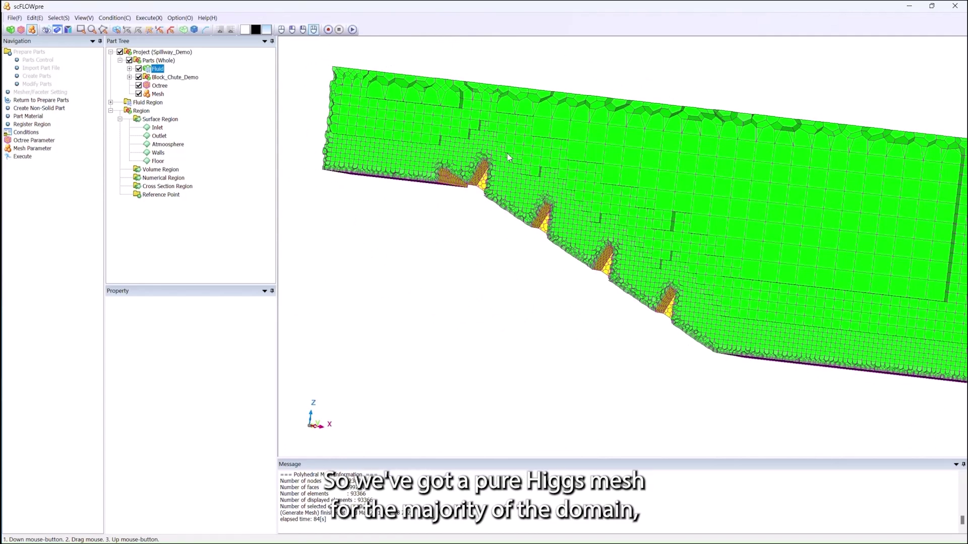
pyautogui.moveTo(480, 159)
pyautogui.mouseDown()
pyautogui.moveTo(519, 156)
pyautogui.moveTo(453, 135)
pyautogui.mouseUp()
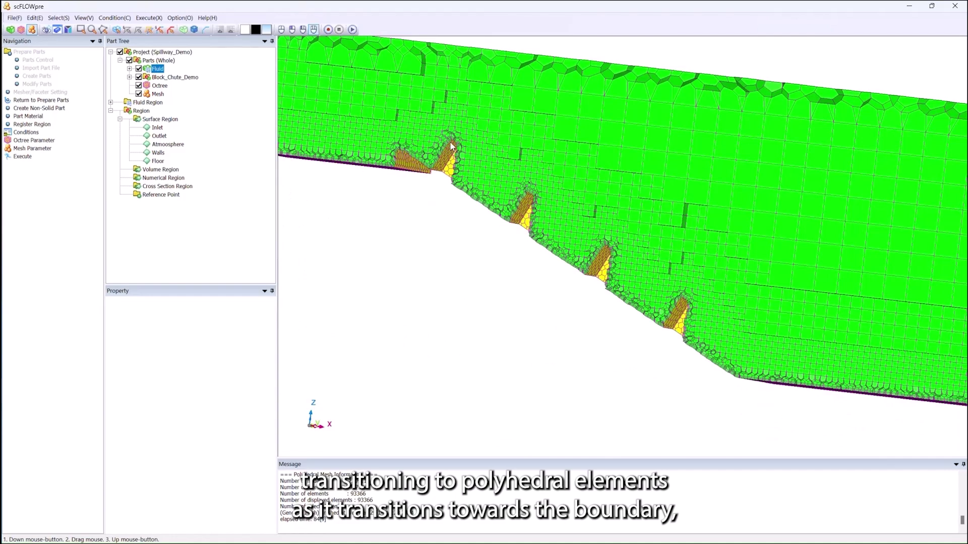
pyautogui.moveTo(451, 145); pyautogui.dragTo(496, 207)
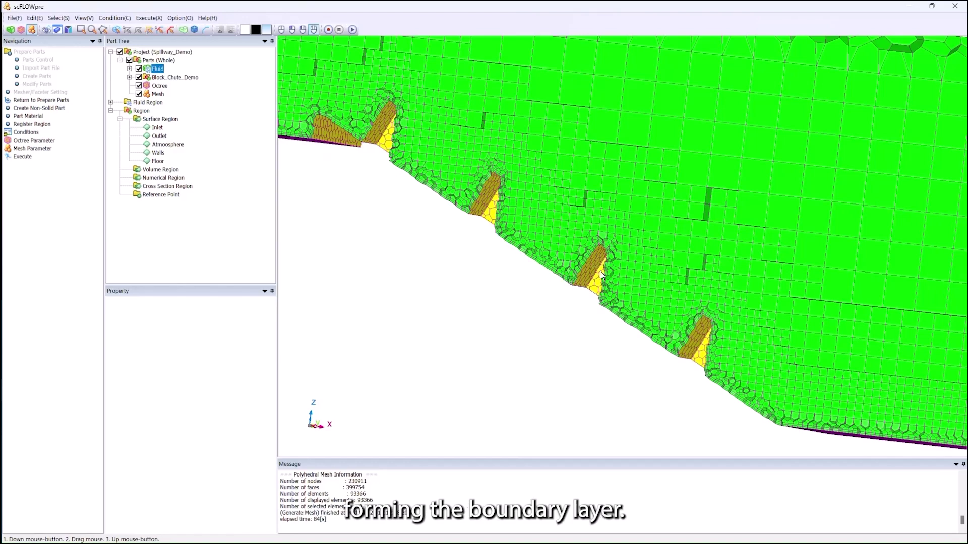
pyautogui.moveTo(686, 220); pyautogui.dragTo(503, 254, button='middle')
pyautogui.moveTo(585, 227)
pyautogui.mouseDown()
pyautogui.moveTo(515, 246)
pyautogui.moveTo(515, 267)
pyautogui.mouseUp()
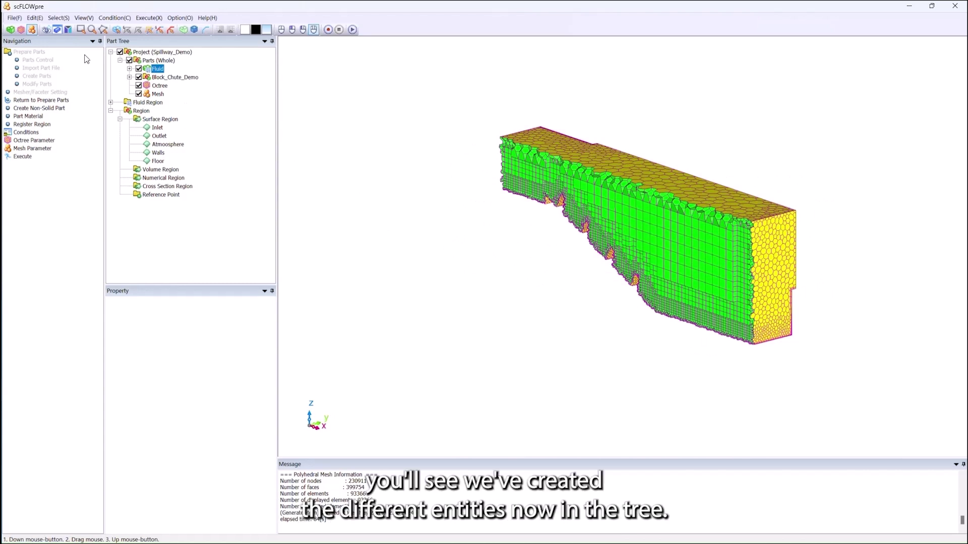
# - Show the octree display, turn off the octree's visibility in the part tree, and return to the mesh display
pyautogui.click(21, 30)
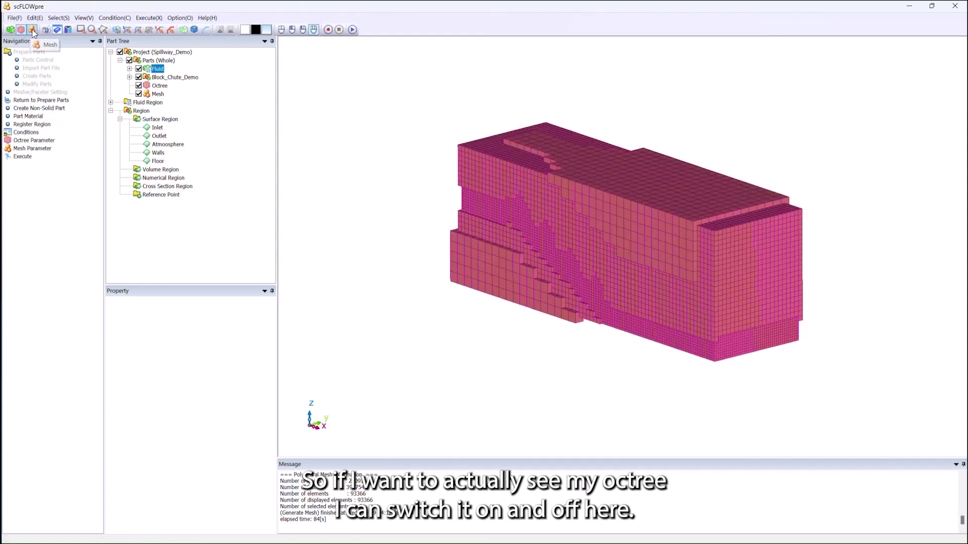
pyautogui.click(139, 86)
pyautogui.click(140, 86)
pyautogui.click(139, 86)
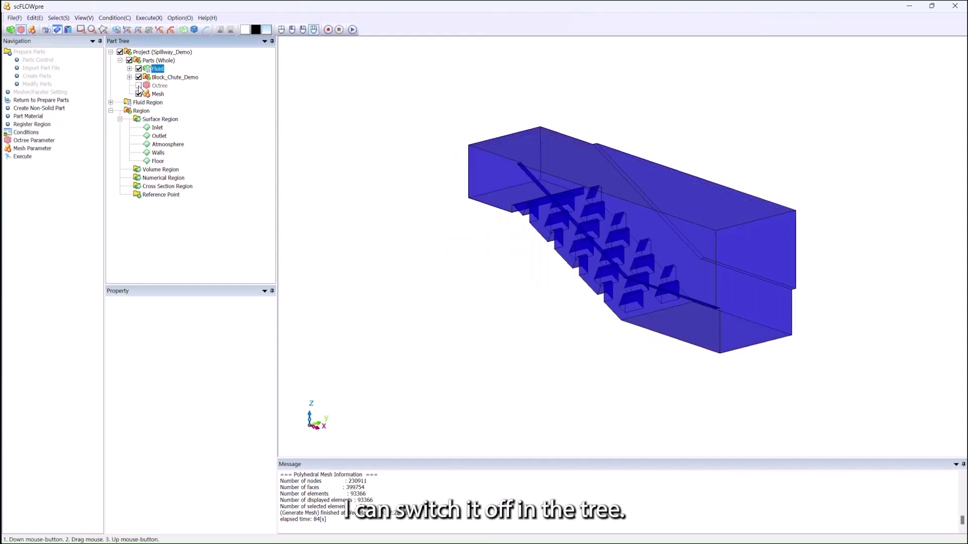
pyautogui.click(32, 30)
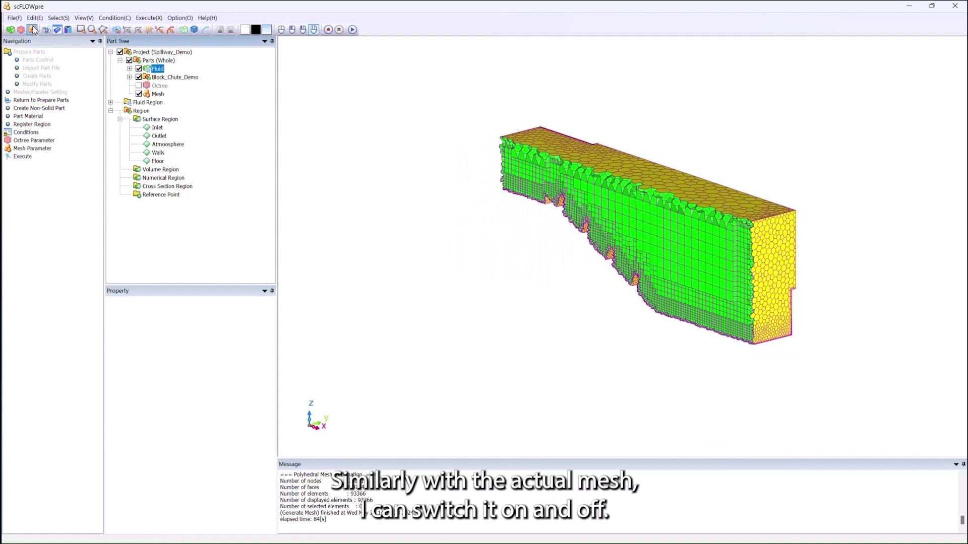
# - Turn off the mesh's visibility, switch to the geometry display, and hide the Block_Chute_Demo part while leaving Fluid shown
pyautogui.click(140, 95)
pyautogui.click(139, 94)
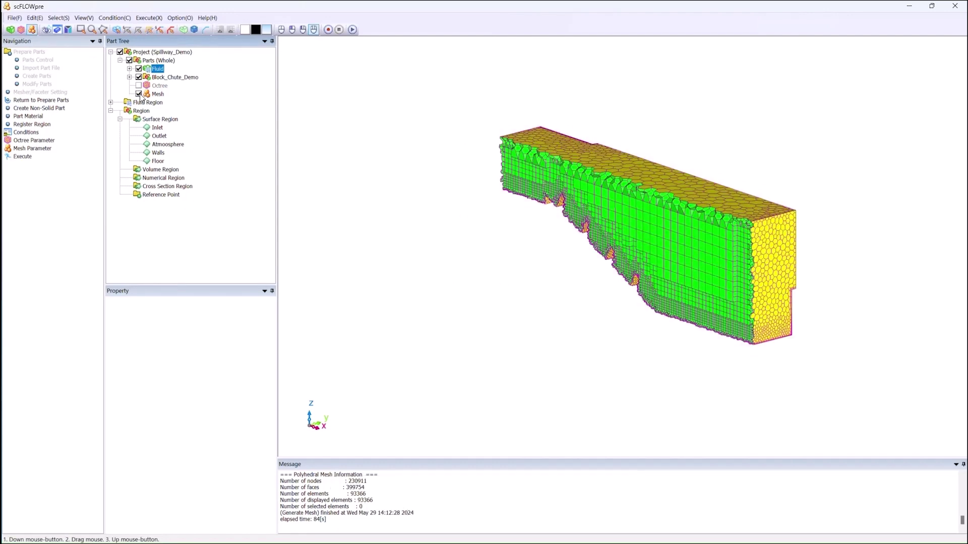
pyautogui.click(139, 94)
pyautogui.click(13, 29)
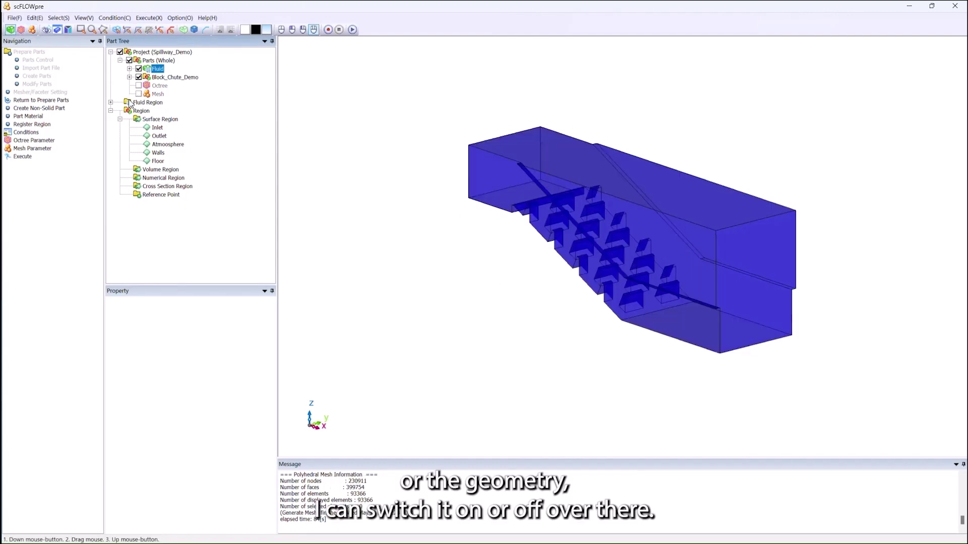
pyautogui.click(138, 77)
pyautogui.click(139, 68)
pyautogui.click(139, 69)
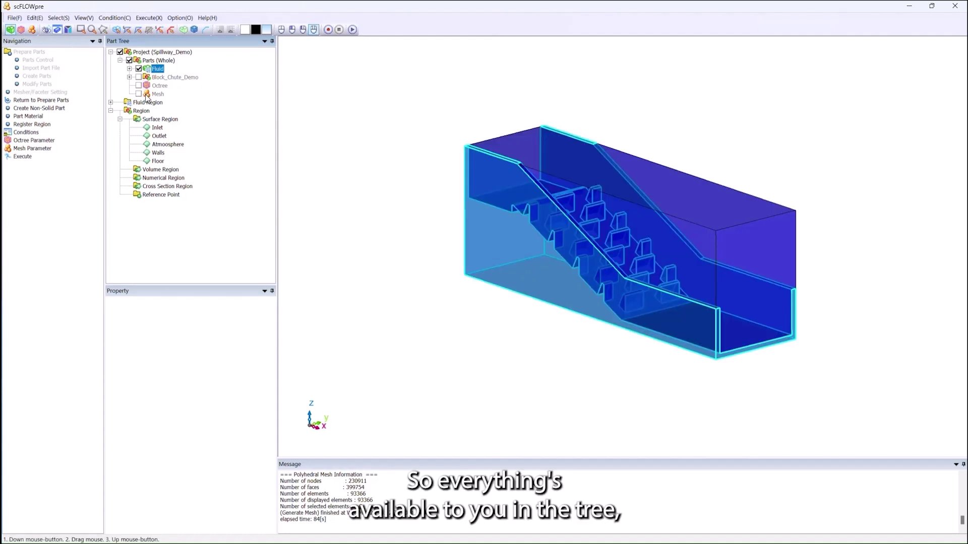
# - Turn the mesh's visibility back on in the mesh display and show all of its hidden elements
pyautogui.click(139, 94)
pyautogui.click(32, 29)
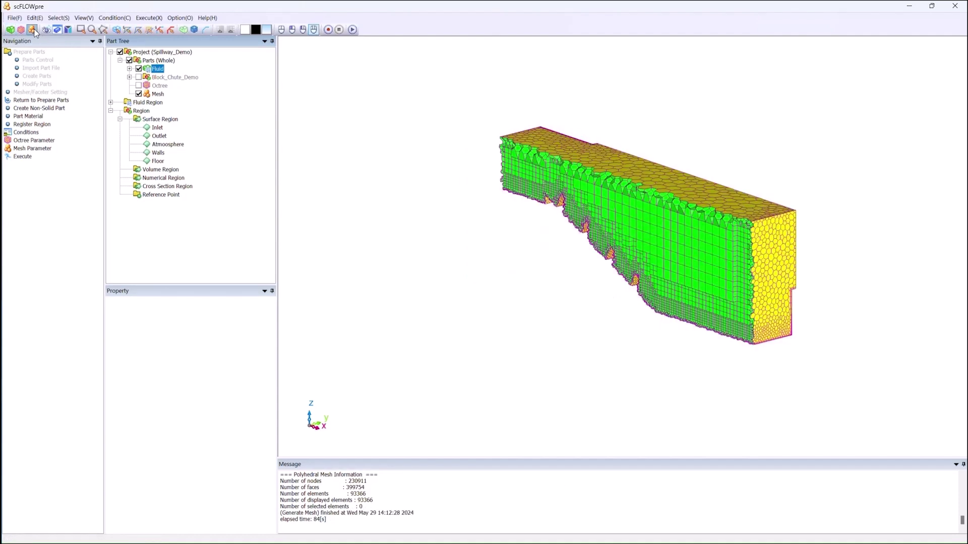
pyautogui.rightClick(395, 208)
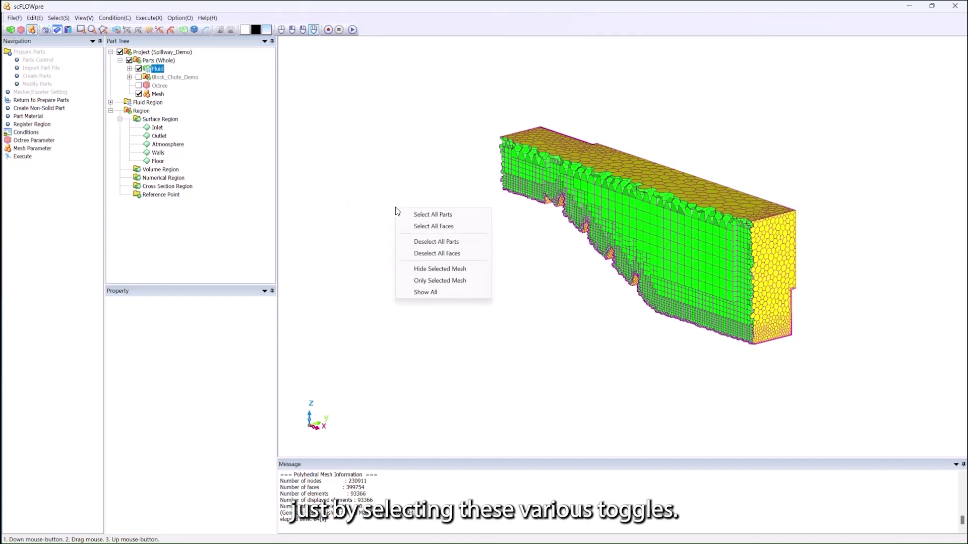
pyautogui.click(437, 294)
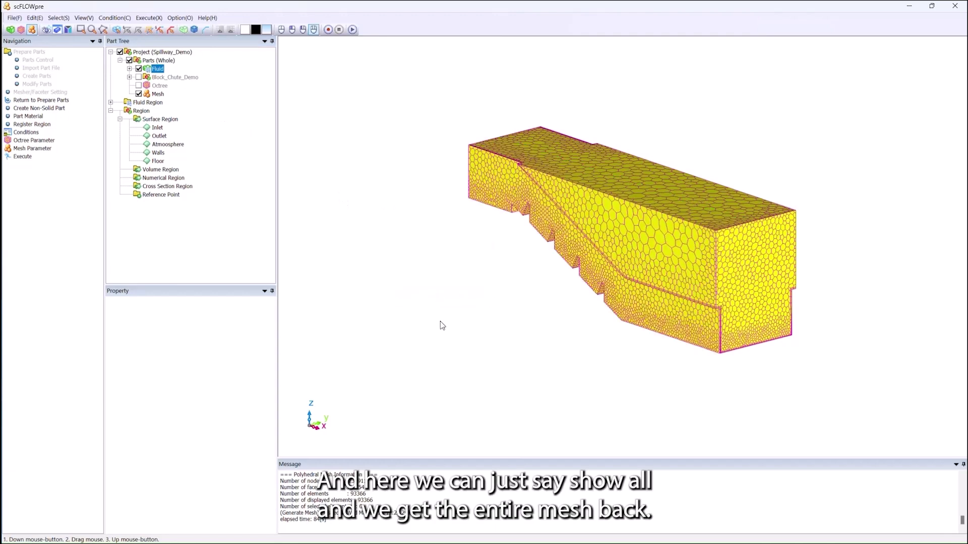
pyautogui.moveTo(440, 325); pyautogui.dragTo(594, 337)
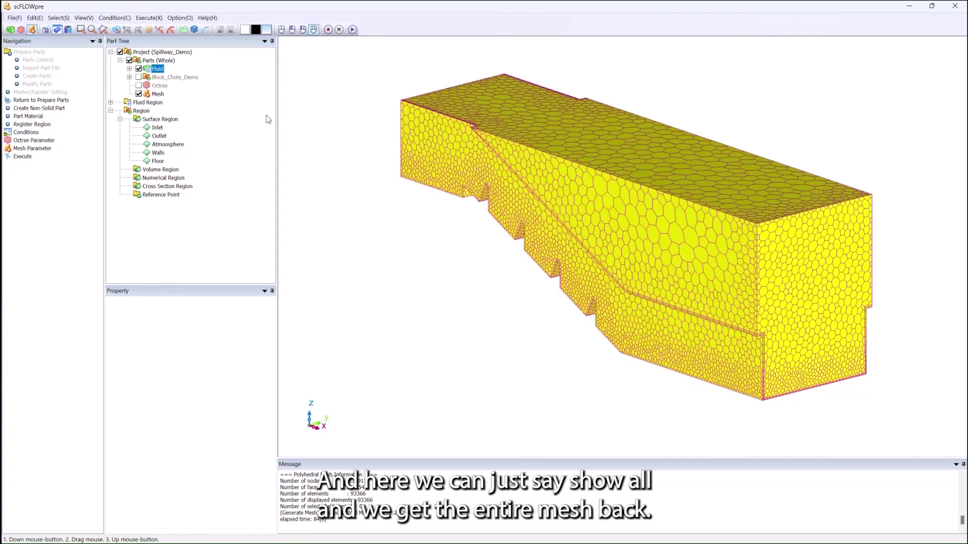
# - Save the project, and execute the run with the mesh file, analysis condition file and project saved and the solver launched
pyautogui.click(14, 18)
pyautogui.click(30, 49)
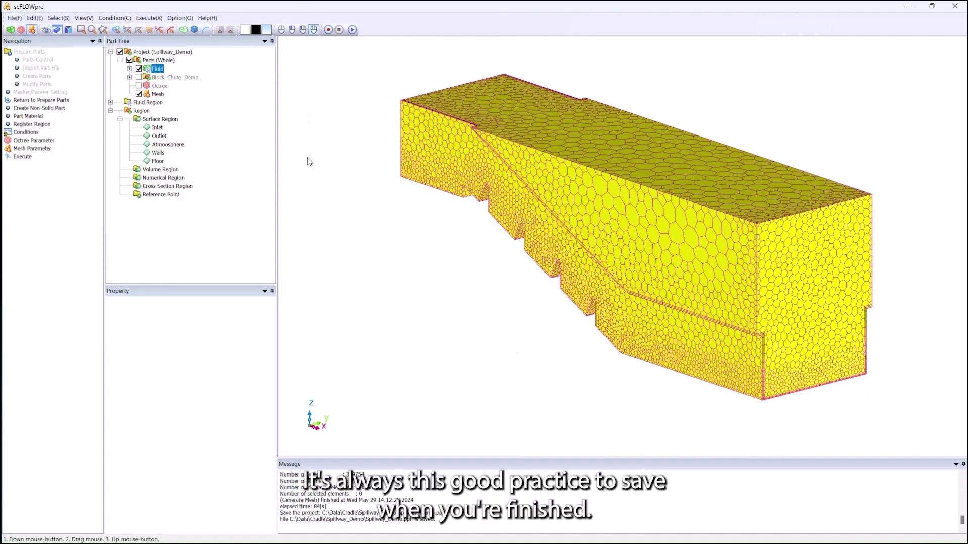
pyautogui.click(23, 158)
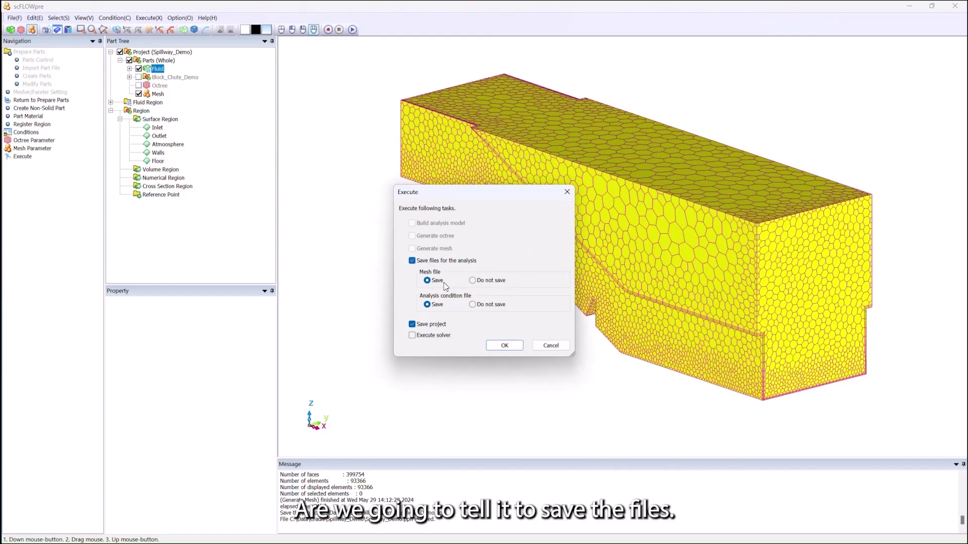
pyautogui.click(412, 335)
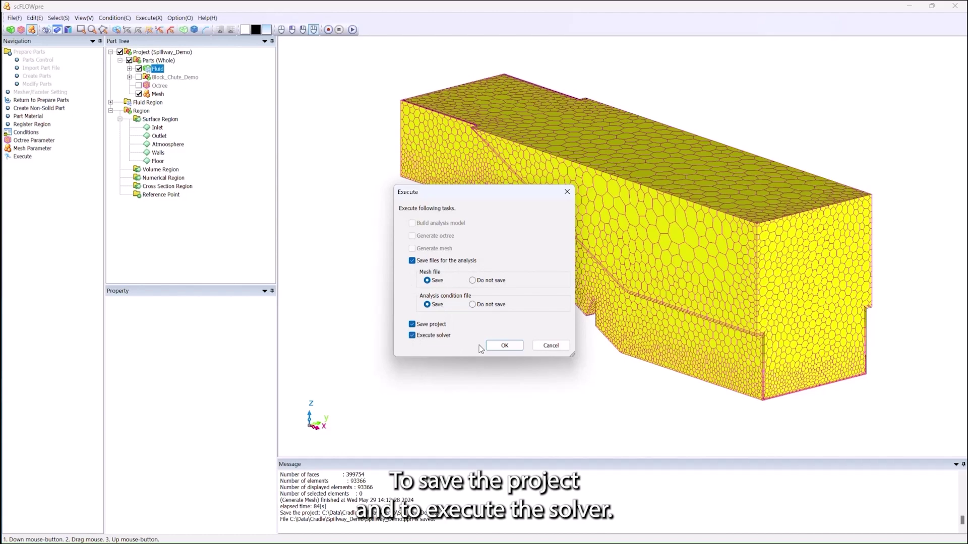
pyautogui.click(504, 346)
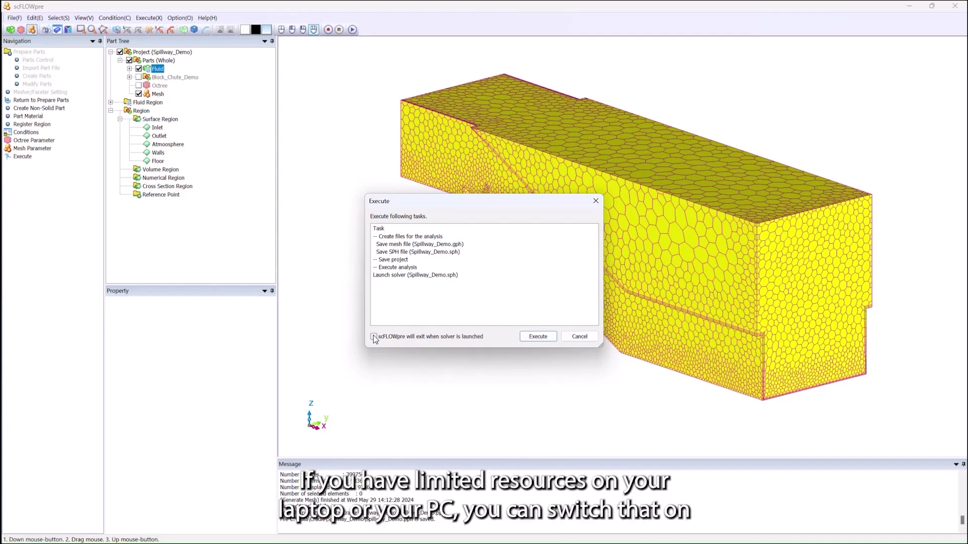
pyautogui.click(537, 338)
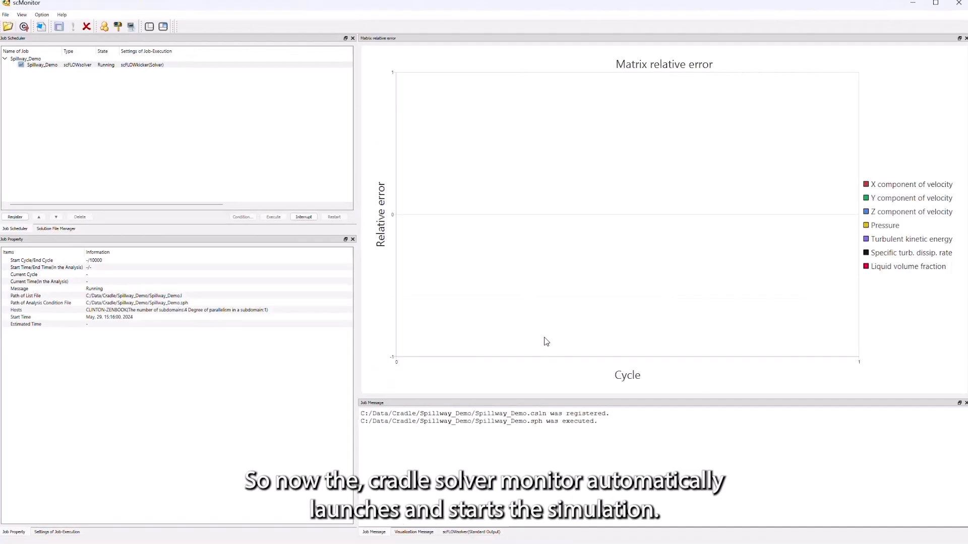
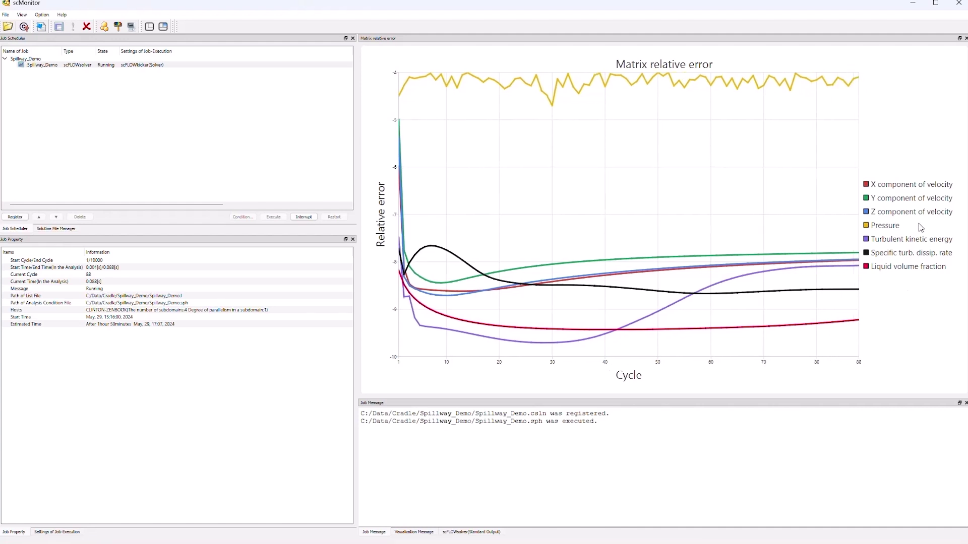
# - Check the mass flux and matrix relative error plots, and launch the postprocessor from the solver monitor with the offered result file
pyautogui.scroll(-1, 919, 226)
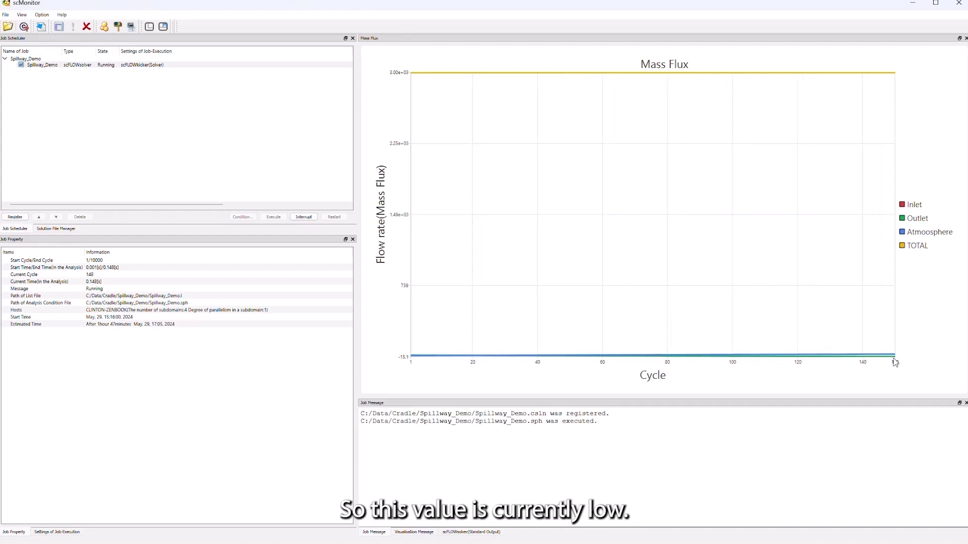
pyautogui.moveTo(892, 362)
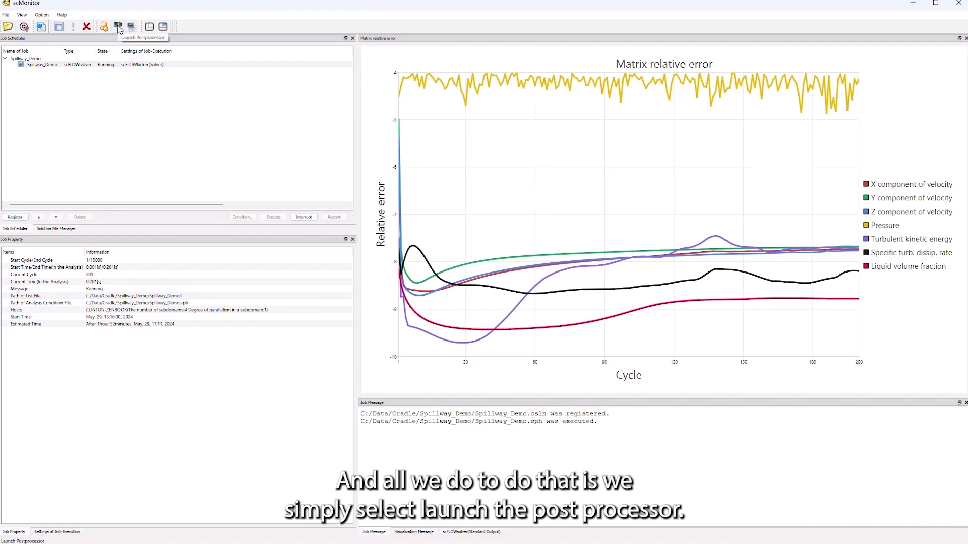
pyautogui.click(120, 29)
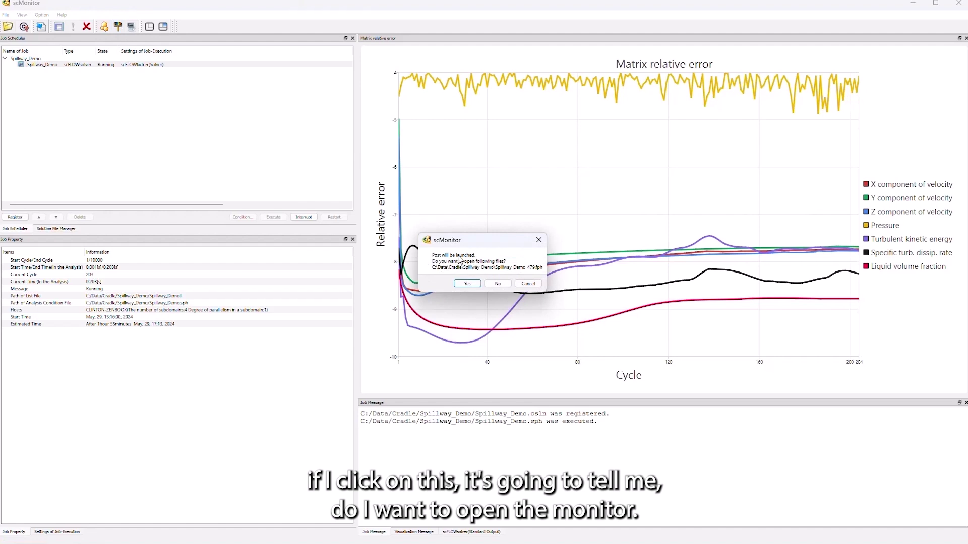
pyautogui.click(467, 283)
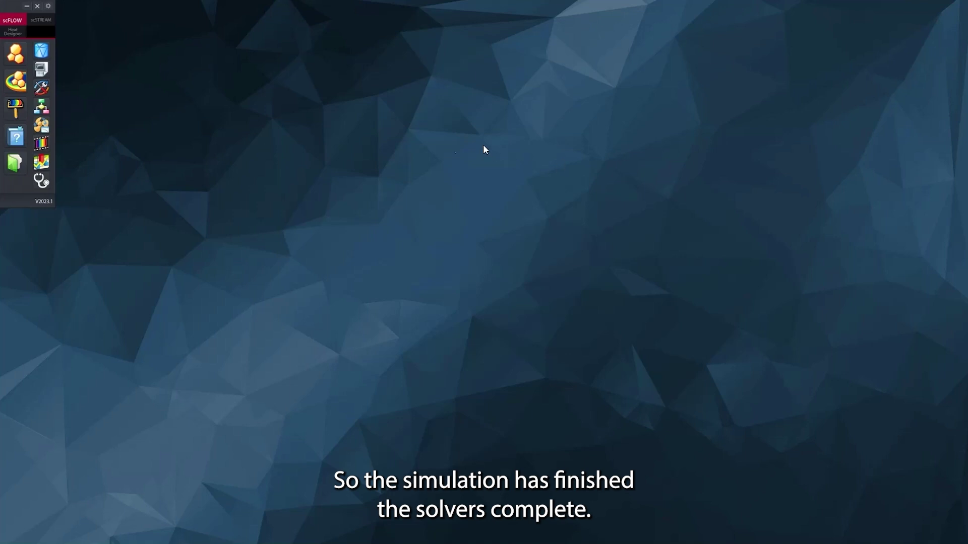
# - Start scFLOWpost from the launcher and open the result file Spillway_20000.fph from the Spillway folder
pyautogui.click(17, 112)
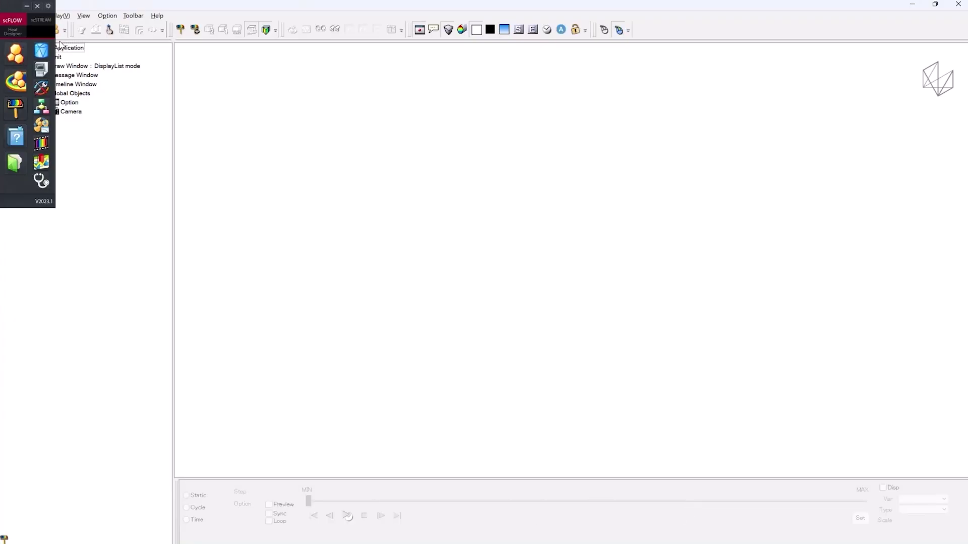
pyautogui.click(27, 6)
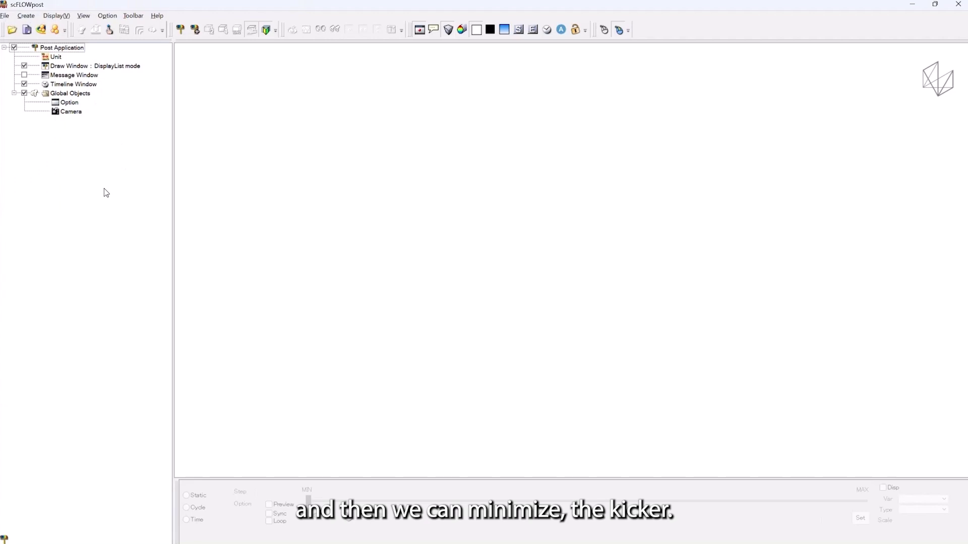
pyautogui.click(11, 33)
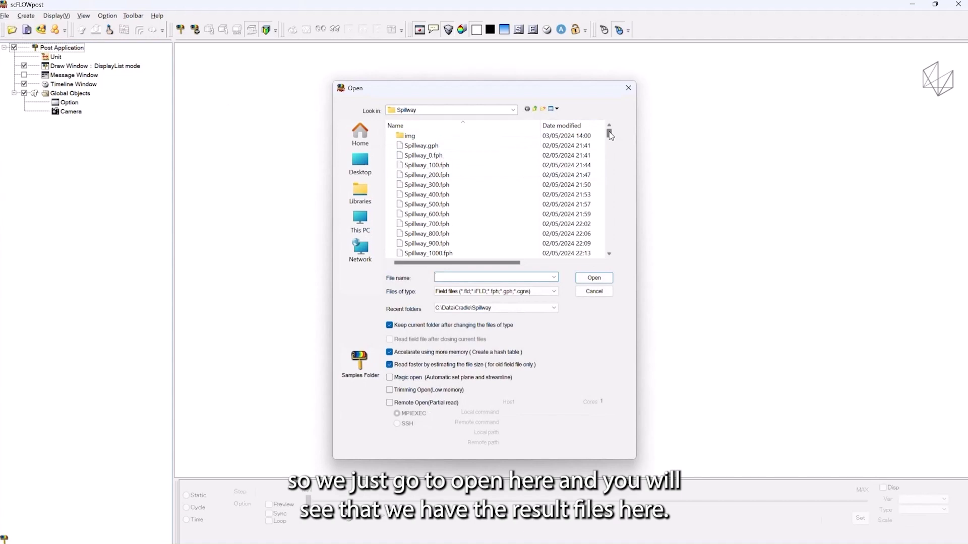
pyautogui.moveTo(609, 133); pyautogui.dragTo(611, 250)
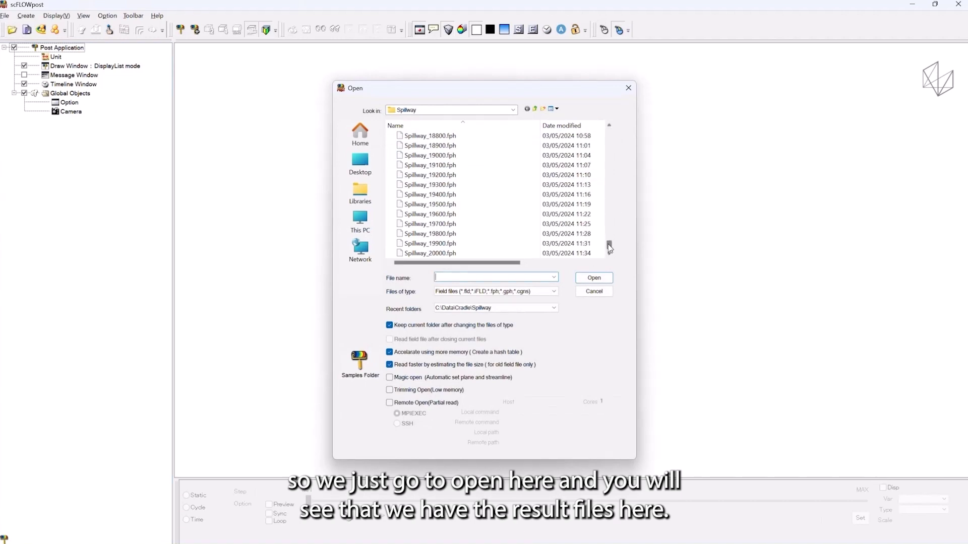
pyautogui.moveTo(610, 247)
pyautogui.mouseDown()
pyautogui.moveTo(609, 135)
pyautogui.moveTo(611, 251)
pyautogui.mouseUp()
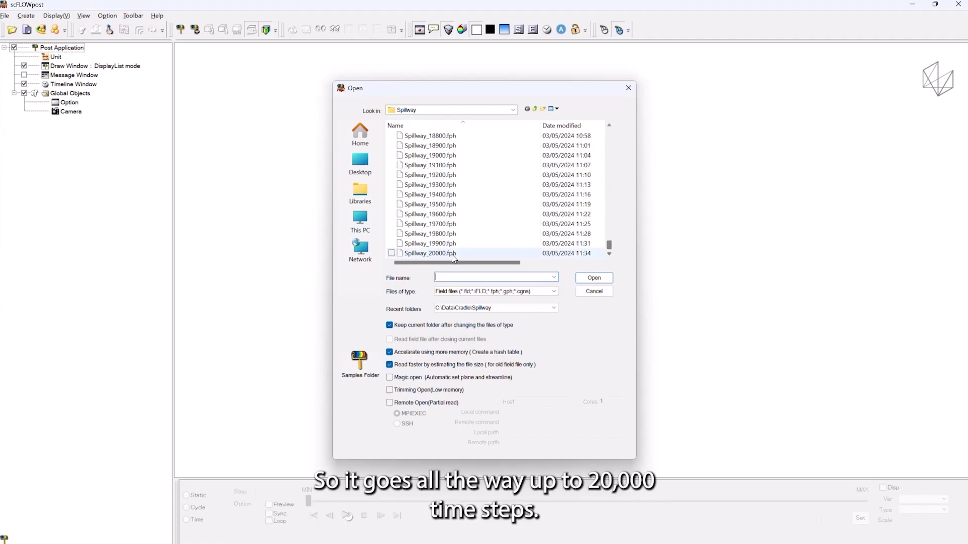
pyautogui.doubleClick(422, 253)
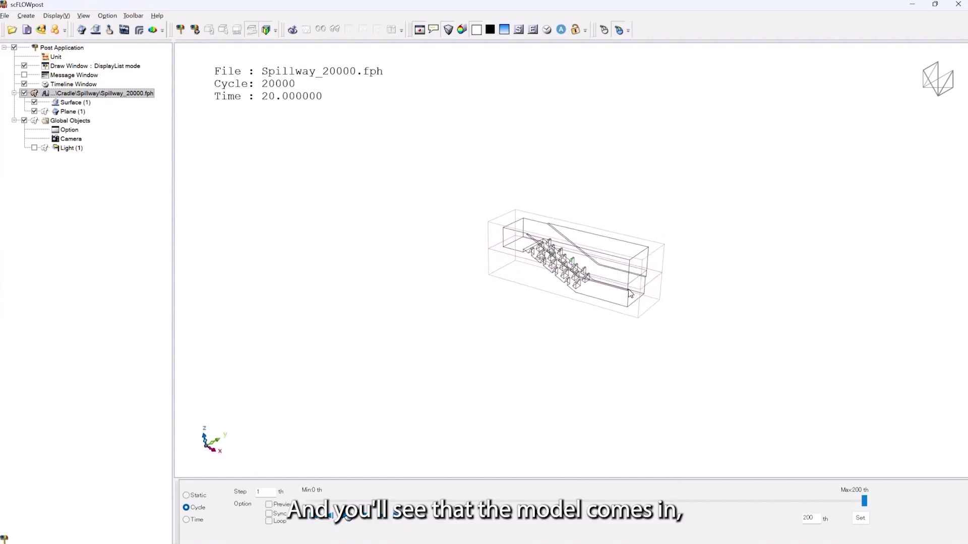
# - Hide the default plane so that only the model's surface outline is displayed
pyautogui.scroll(5, 610, 279)
pyautogui.scroll(3, 506, 170)
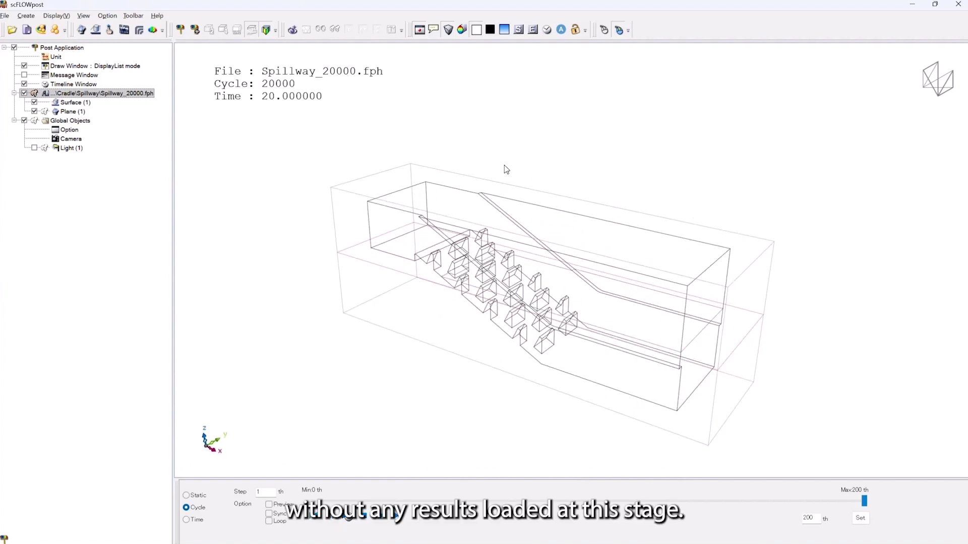
pyautogui.click(69, 103)
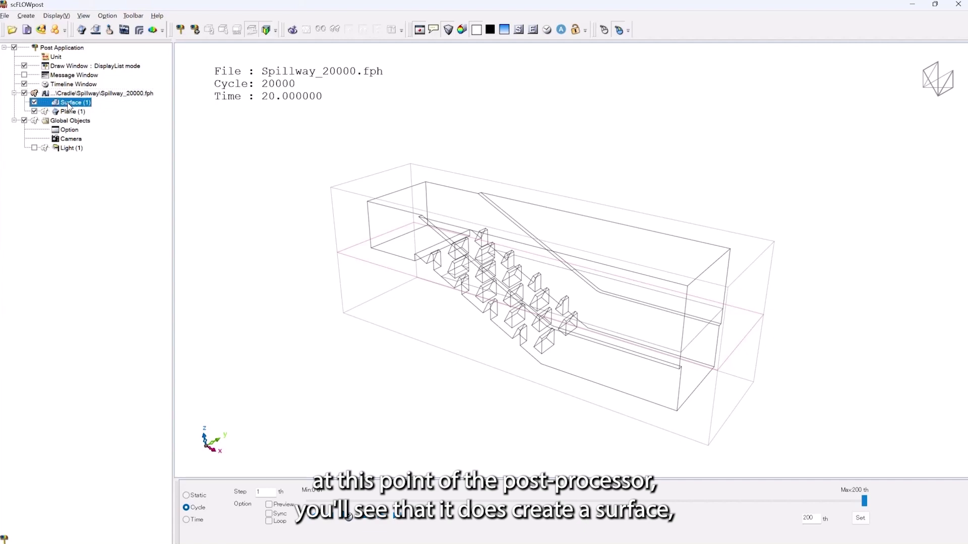
pyautogui.click(35, 110)
pyautogui.click(225, 158)
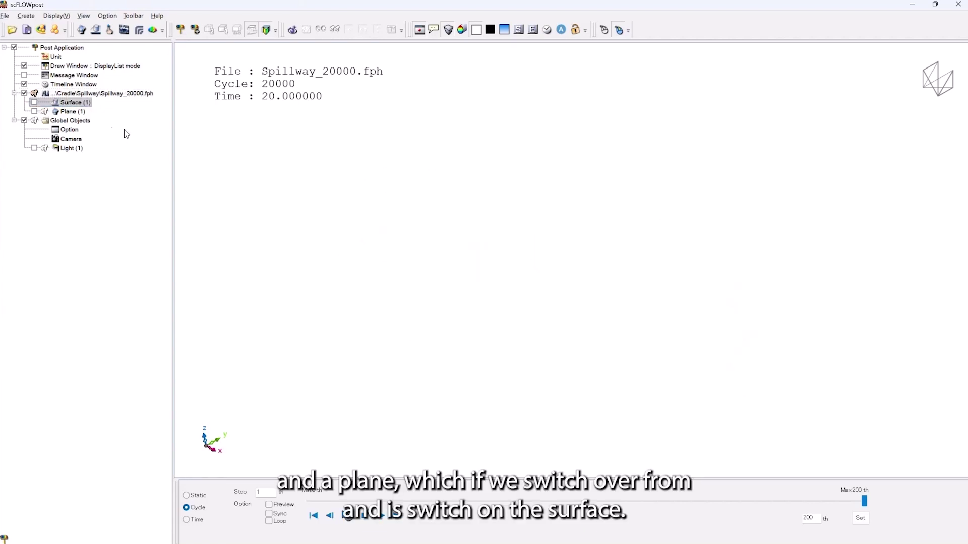
pyautogui.click(36, 103)
pyautogui.click(226, 161)
pyautogui.moveTo(431, 240)
pyautogui.mouseDown()
pyautogui.moveTo(459, 223)
pyautogui.moveTo(463, 235)
pyautogui.moveTo(441, 224)
pyautogui.moveTo(456, 233)
pyautogui.moveTo(456, 247)
pyautogui.moveTo(443, 244)
pyautogui.mouseUp()
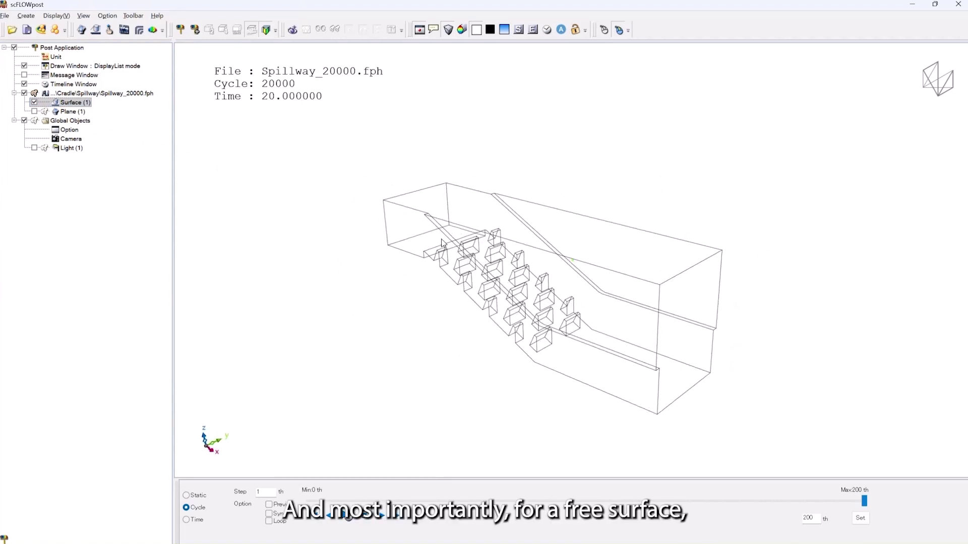
pyautogui.moveTo(457, 250); pyautogui.dragTo(458, 186, button='middle')
pyautogui.scroll(2, 459, 188)
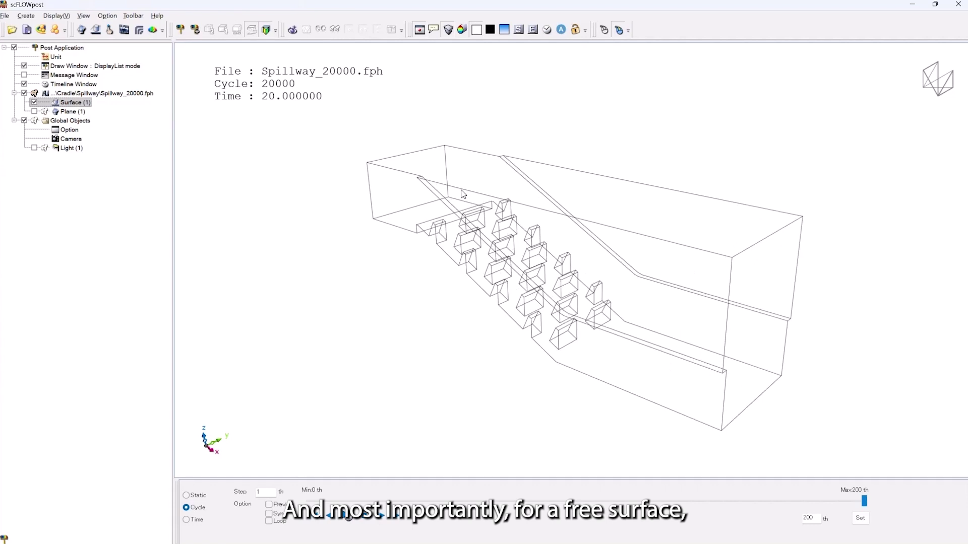
pyautogui.moveTo(426, 192); pyautogui.dragTo(452, 212)
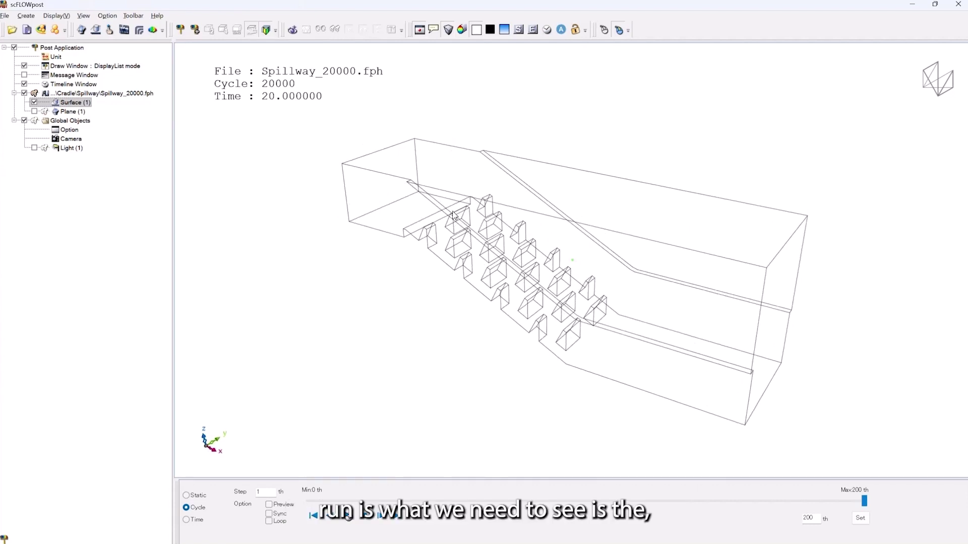
# - Create an isosurface of Liquid Volume Fraction (VOF) at a value of 0.5 and display it over the chute
pyautogui.click(26, 16)
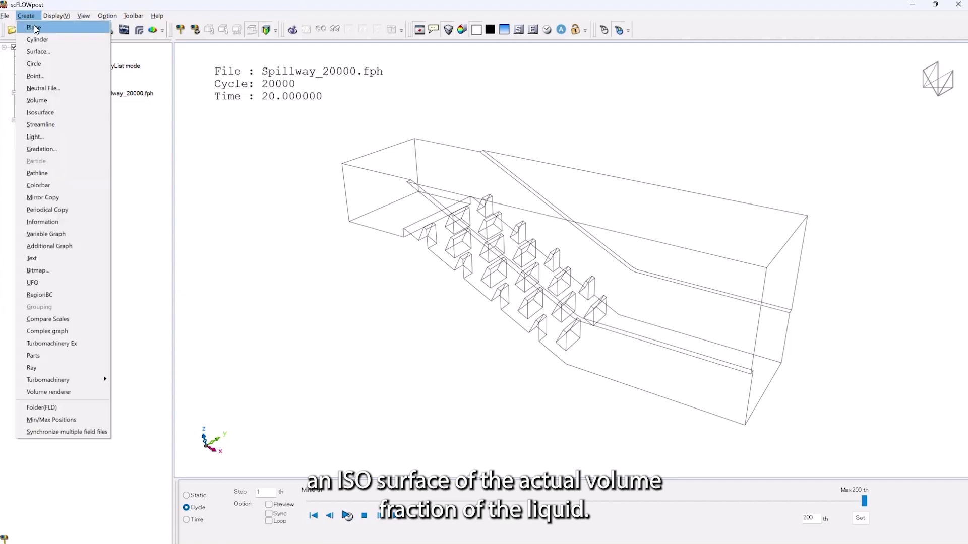
pyautogui.click(43, 108)
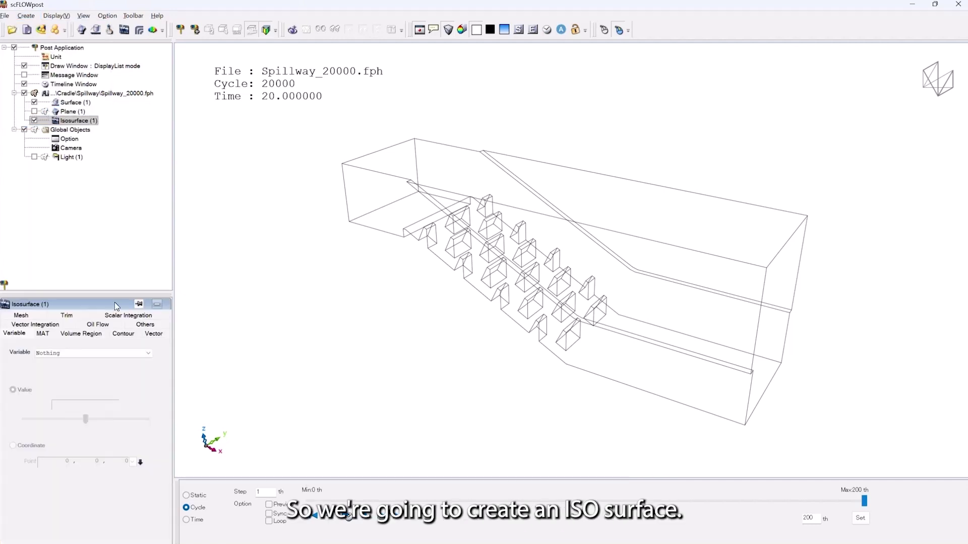
pyautogui.click(64, 354)
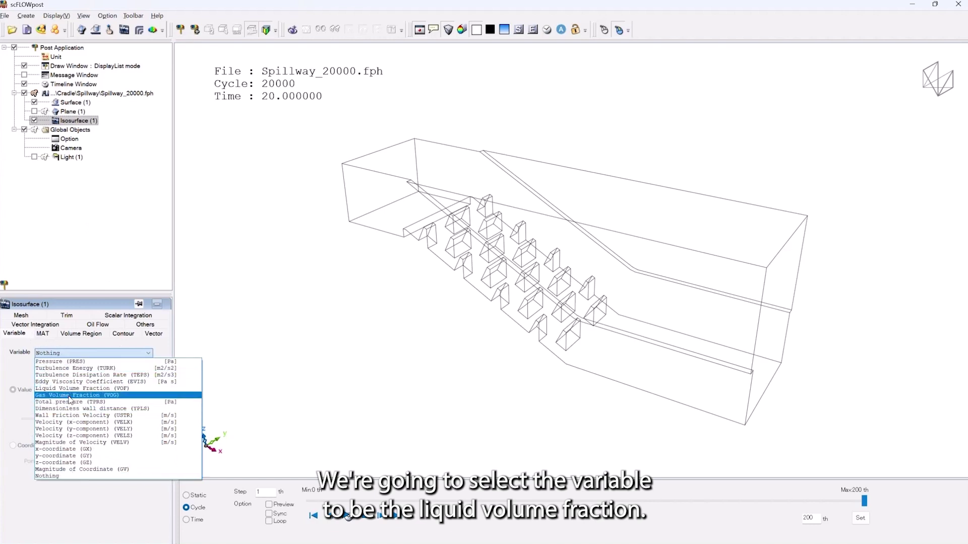
pyautogui.click(66, 389)
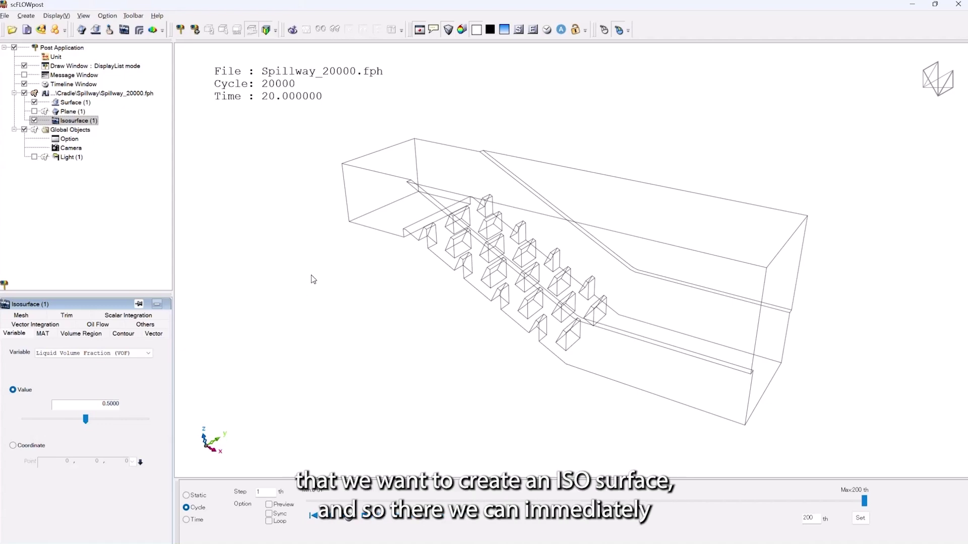
pyautogui.click(298, 272)
pyautogui.moveTo(302, 285); pyautogui.dragTo(351, 239)
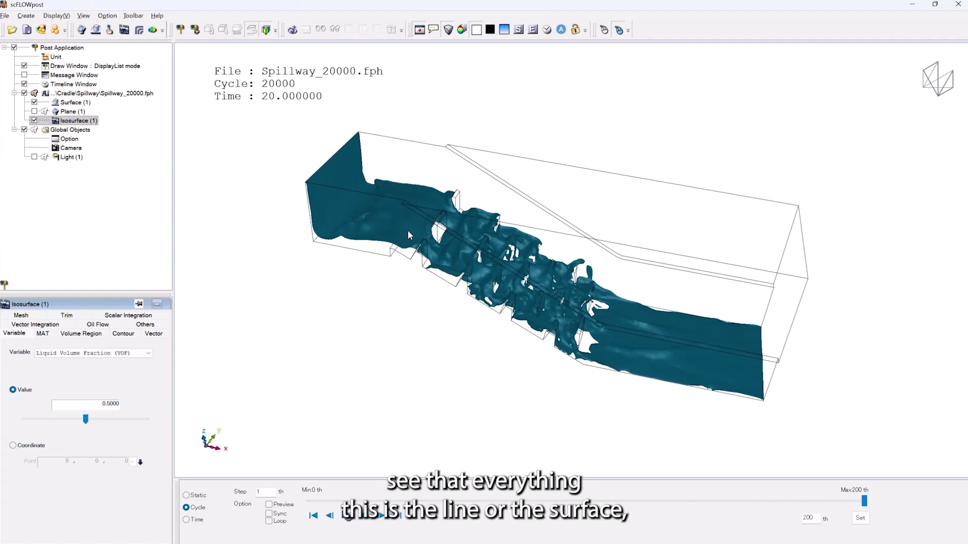
pyautogui.moveTo(468, 272); pyautogui.dragTo(409, 281)
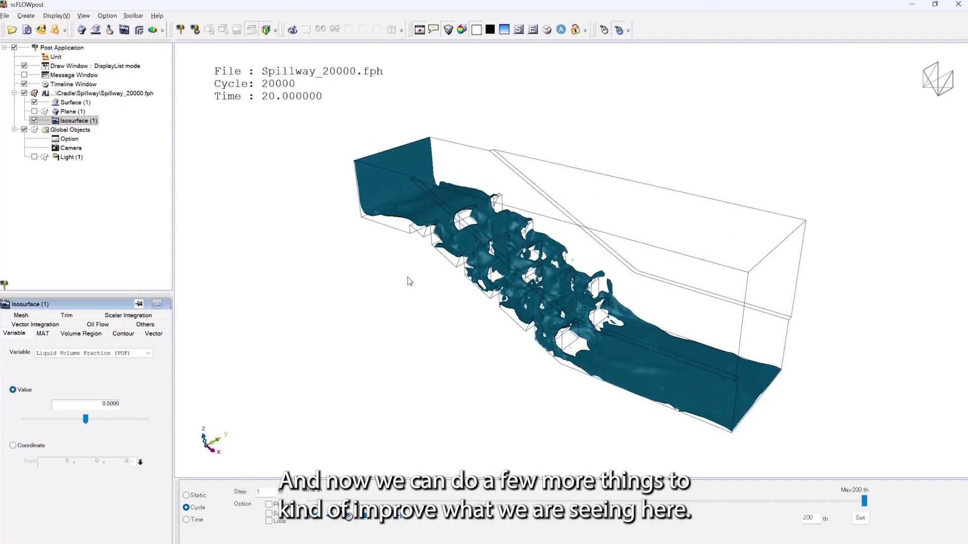
# - Try the Water effect on the isosurface's paint, and switch the paint back to plain opaque colour
pyautogui.click(22, 316)
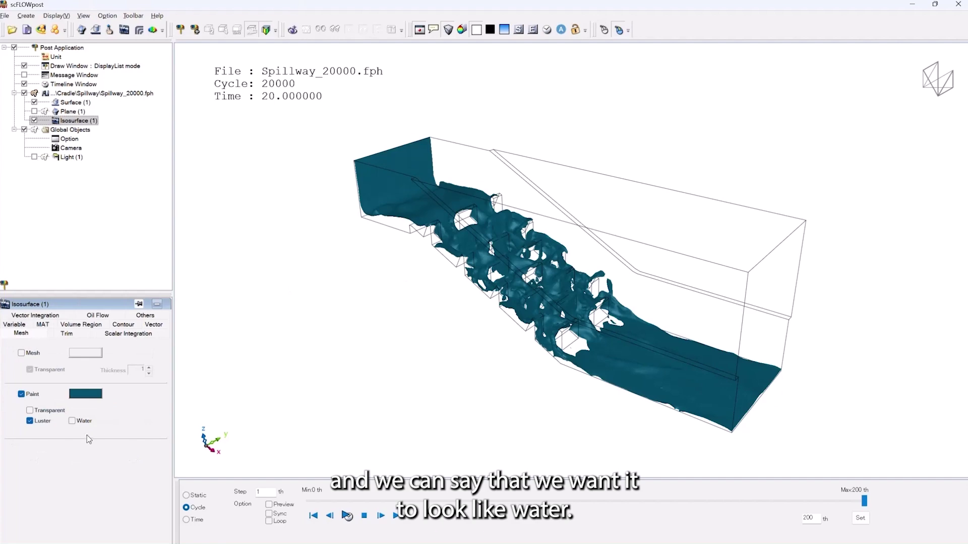
pyautogui.click(72, 421)
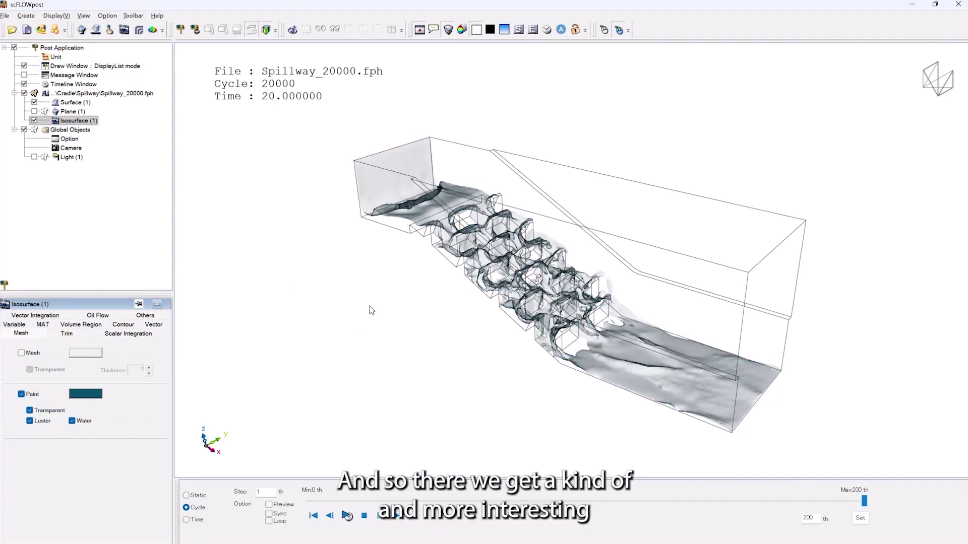
pyautogui.moveTo(373, 309); pyautogui.dragTo(348, 319)
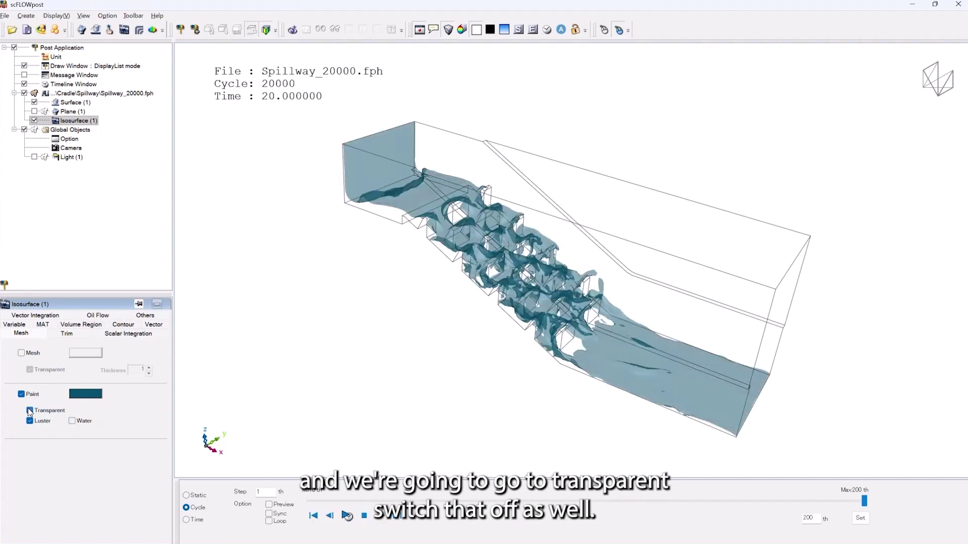
# - Display a painted contour of Magnitude of Velocity on the water isosurface
pyautogui.click(122, 326)
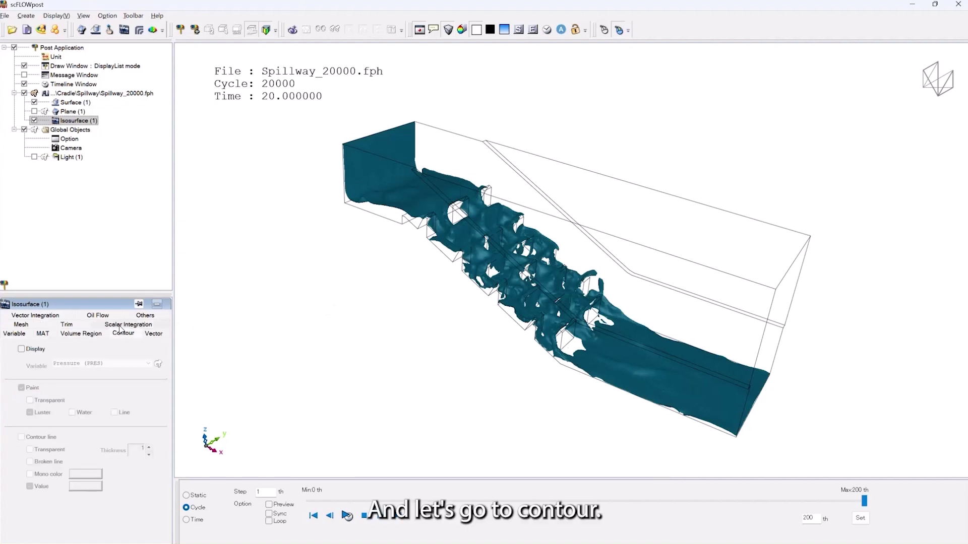
pyautogui.click(21, 348)
pyautogui.click(86, 364)
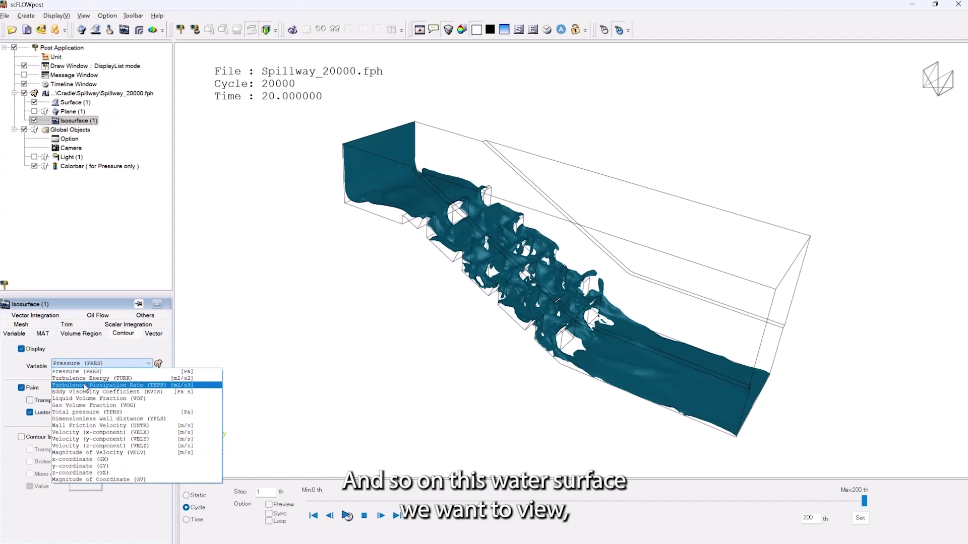
pyautogui.click(89, 453)
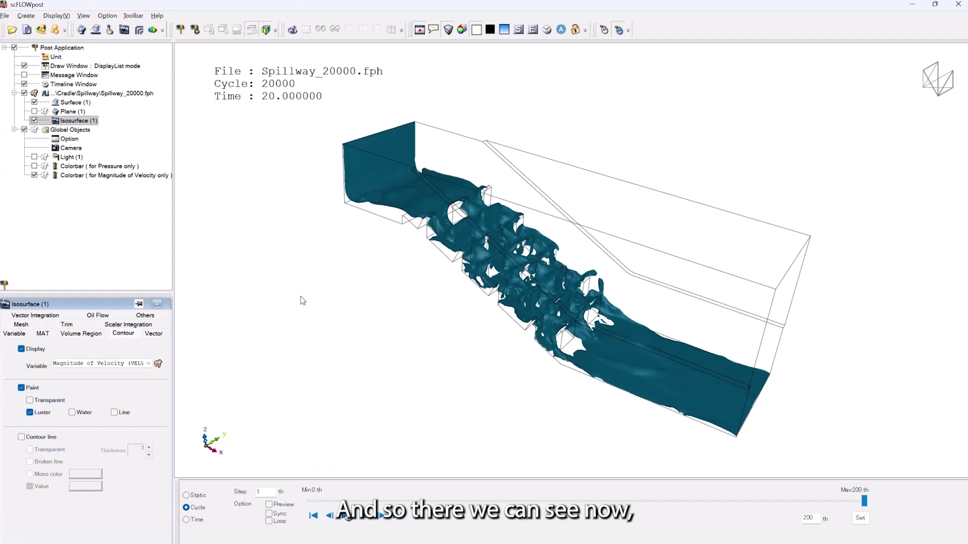
pyautogui.moveTo(302, 301); pyautogui.dragTo(325, 321)
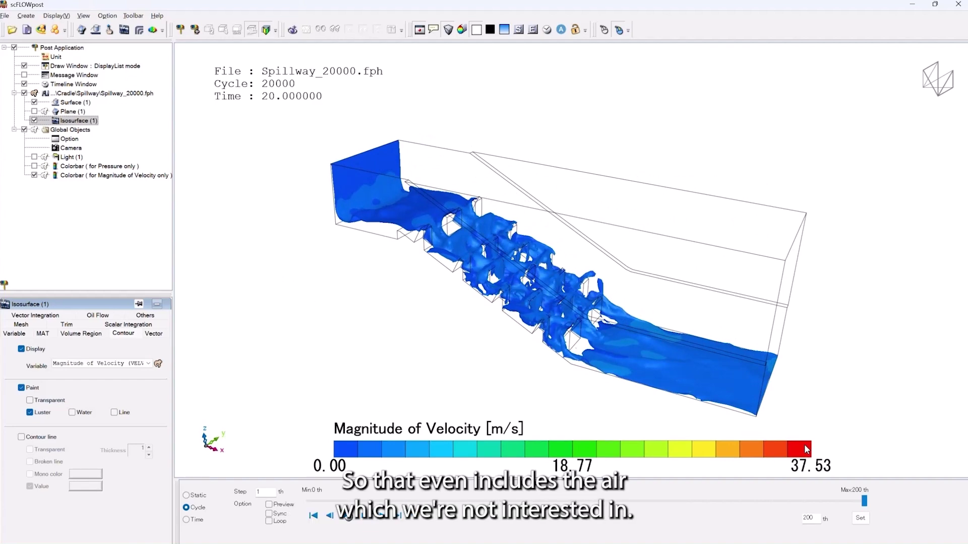
# - Set the maximum of the Magnitude of Velocity colour bar to 5 m/s, after trying 10 m/s, and inspect the chute from both sides
pyautogui.click(101, 175)
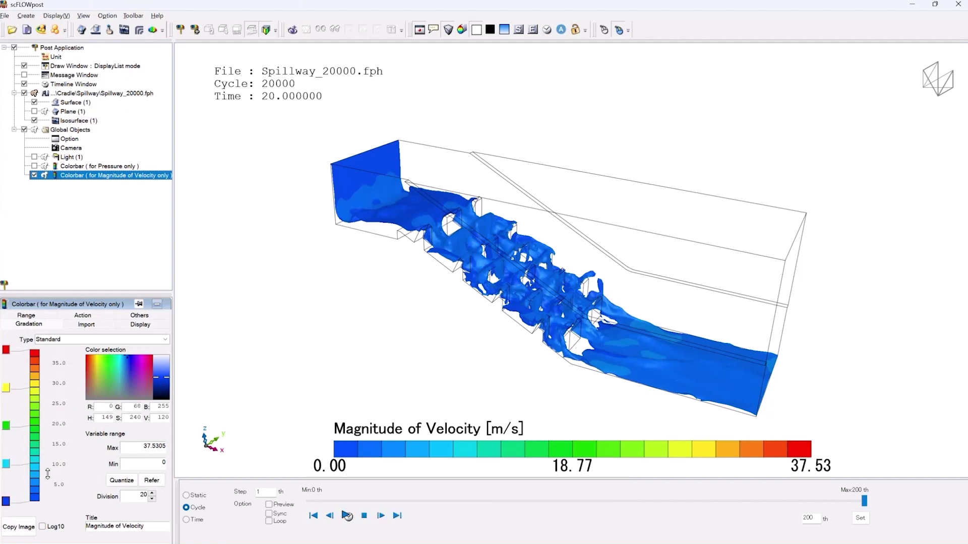
pyautogui.moveTo(131, 446); pyautogui.dragTo(166, 449)
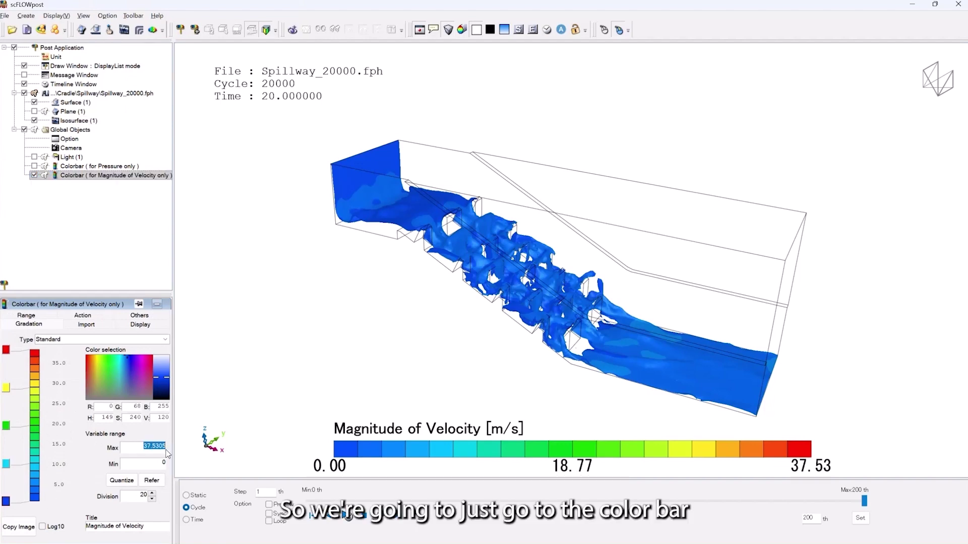
pyautogui.write('10')
pyautogui.press('Return')
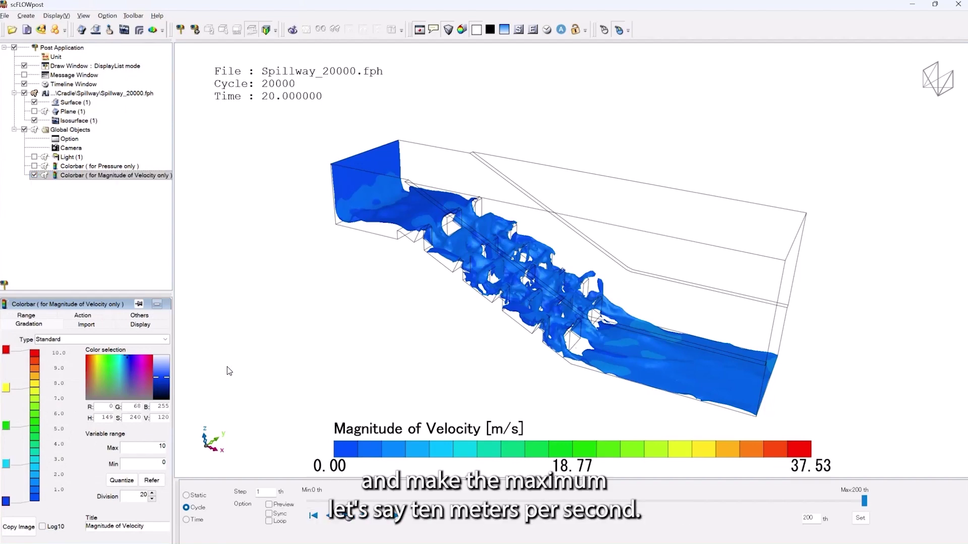
pyautogui.doubleClick(163, 452)
pyautogui.write('5')
pyautogui.press('Return')
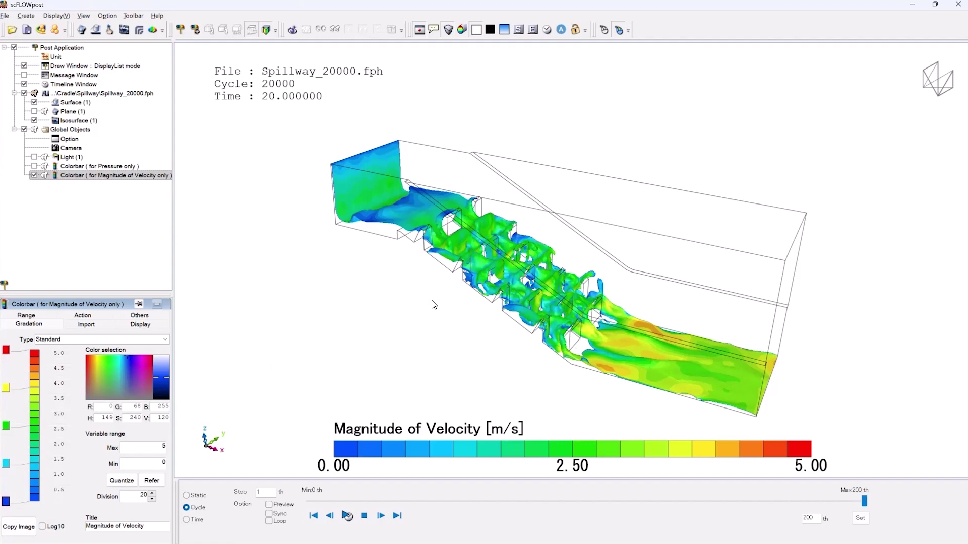
pyautogui.moveTo(431, 301); pyautogui.dragTo(412, 319)
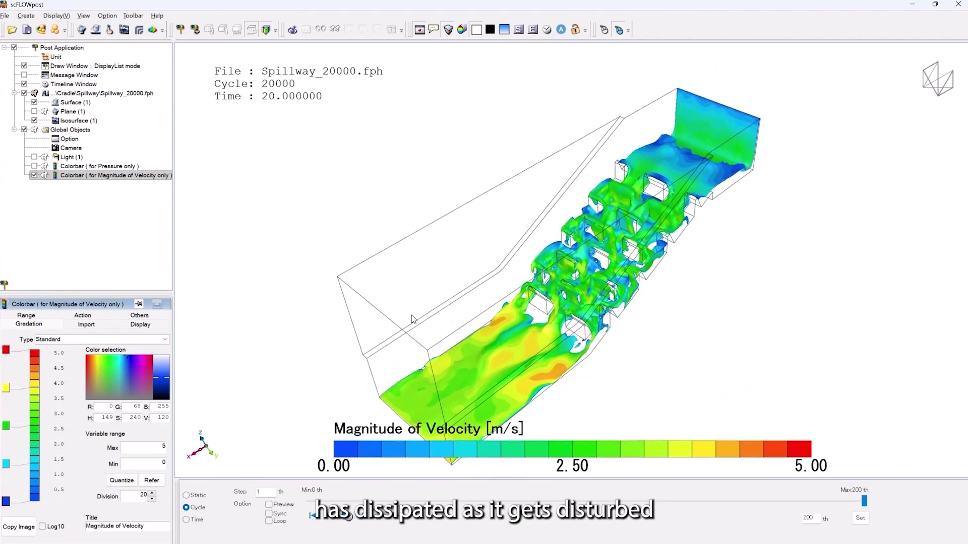
pyautogui.moveTo(630, 264); pyautogui.dragTo(661, 314)
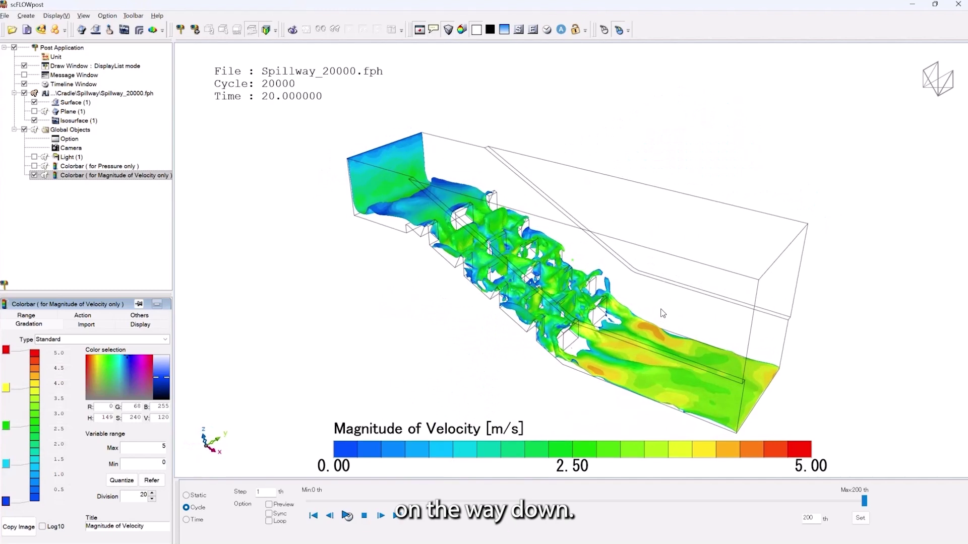
pyautogui.moveTo(488, 254); pyautogui.dragTo(487, 255)
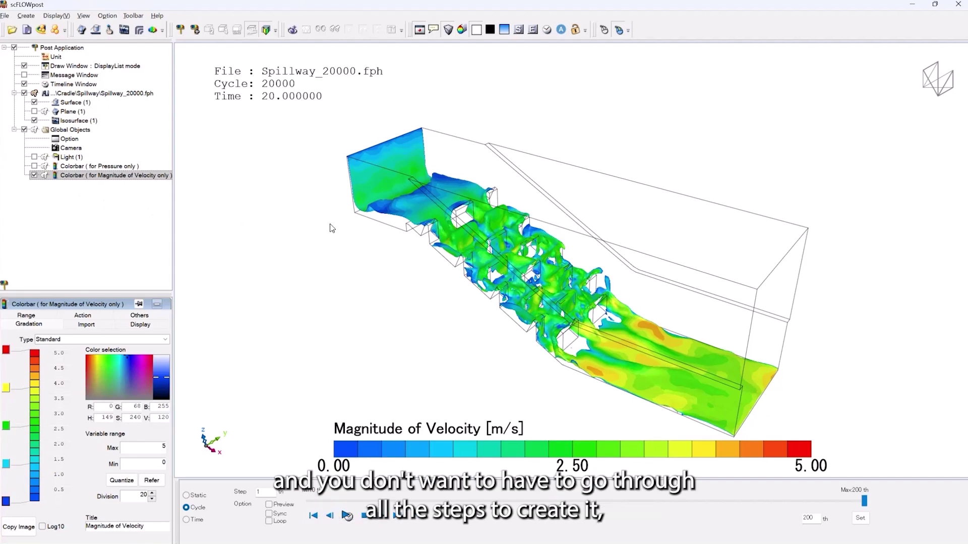
pyautogui.click(5, 16)
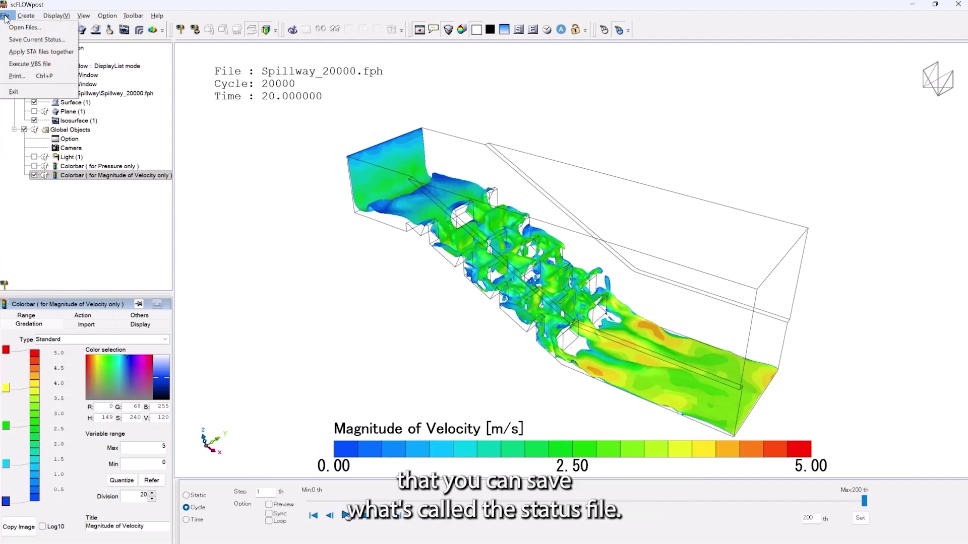
pyautogui.click(29, 45)
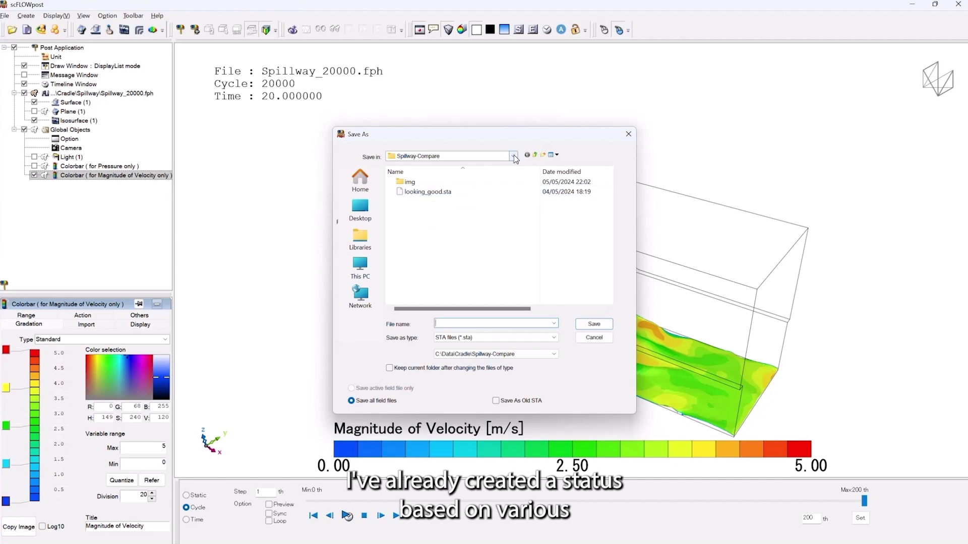
pyautogui.click(597, 337)
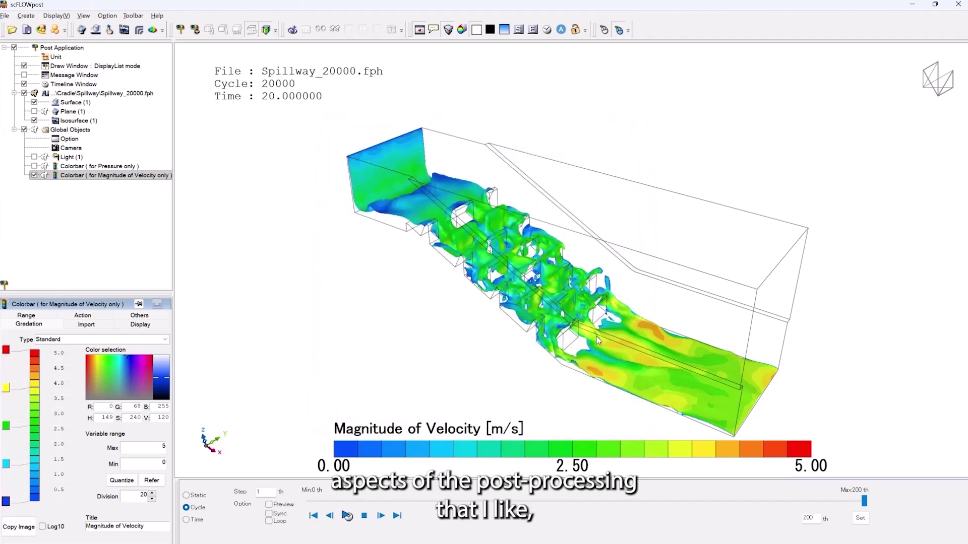
# - Apply the status file looking_good.sta from the Spillway folder to all field files, recreating the saved display objects
pyautogui.click(13, 29)
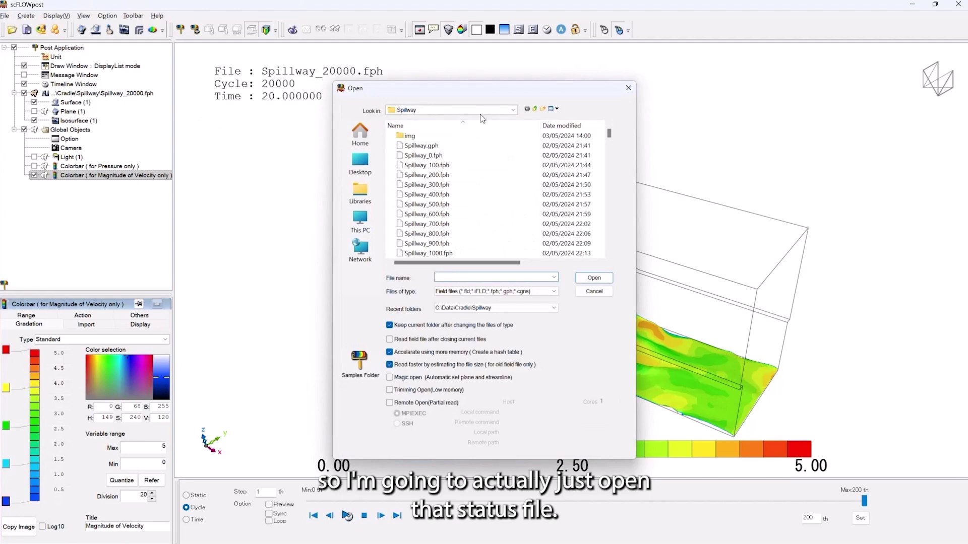
pyautogui.click(554, 291)
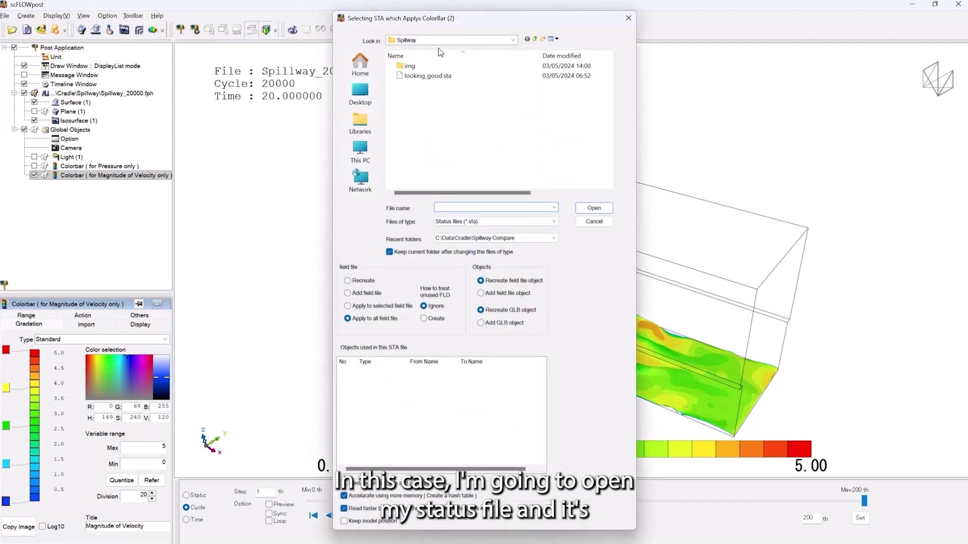
pyautogui.doubleClick(428, 76)
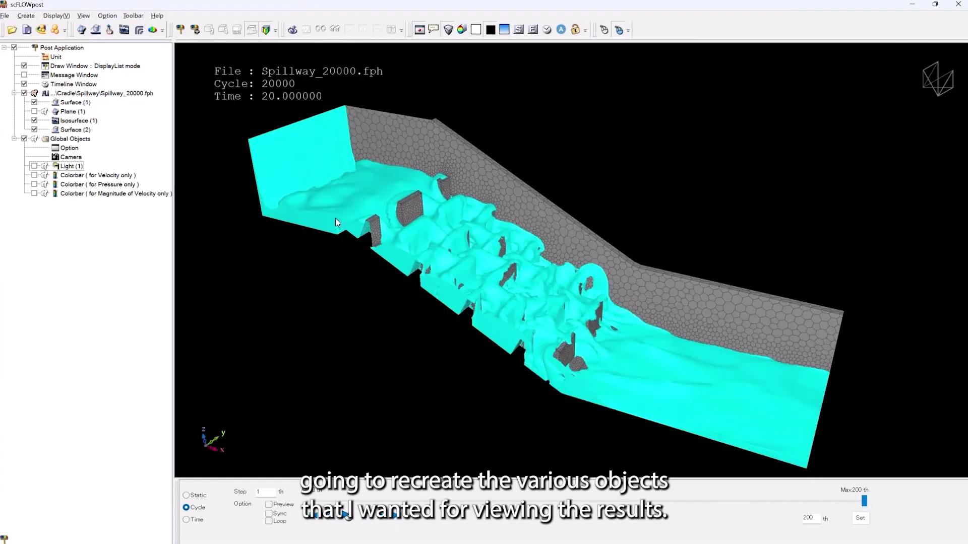
# - Hide and redisplay the water isosurface and the second surface in turn to examine what each contributes to the view
pyautogui.moveTo(304, 233)
pyautogui.mouseDown()
pyautogui.moveTo(330, 224)
pyautogui.moveTo(316, 229)
pyautogui.mouseUp()
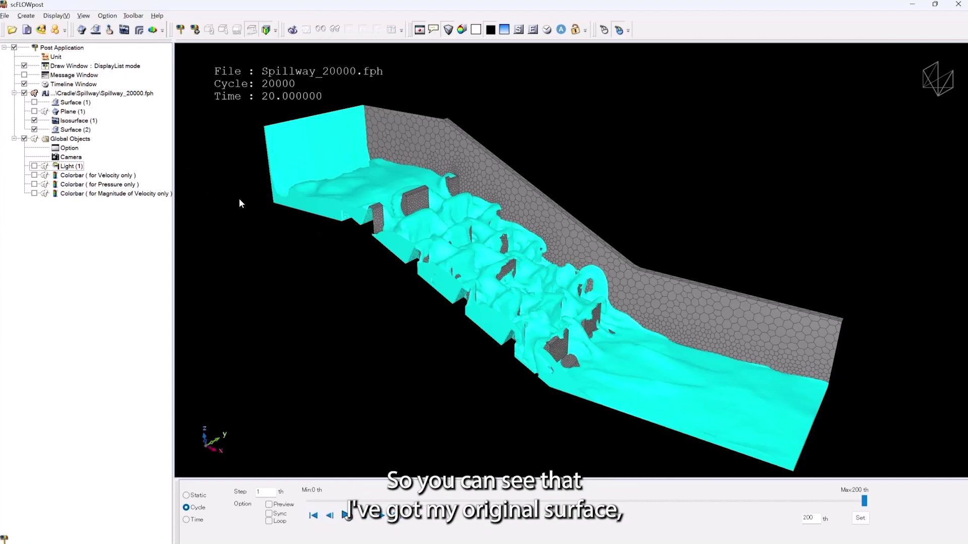
pyautogui.click(34, 120)
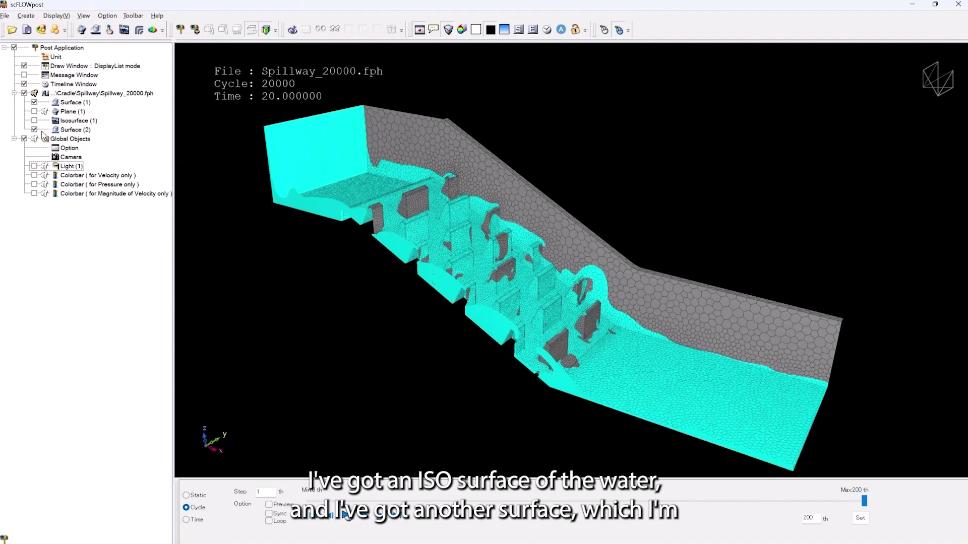
pyautogui.click(35, 130)
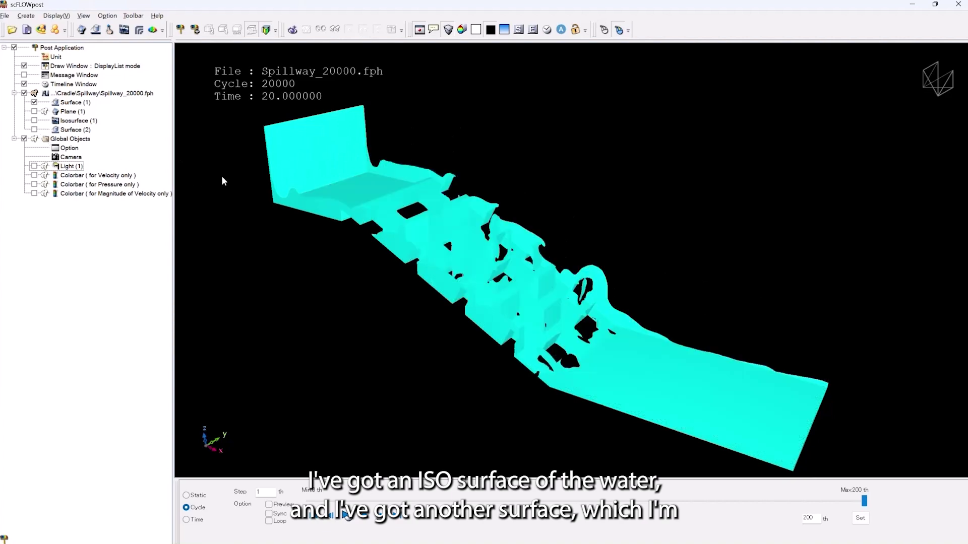
pyautogui.click(36, 121)
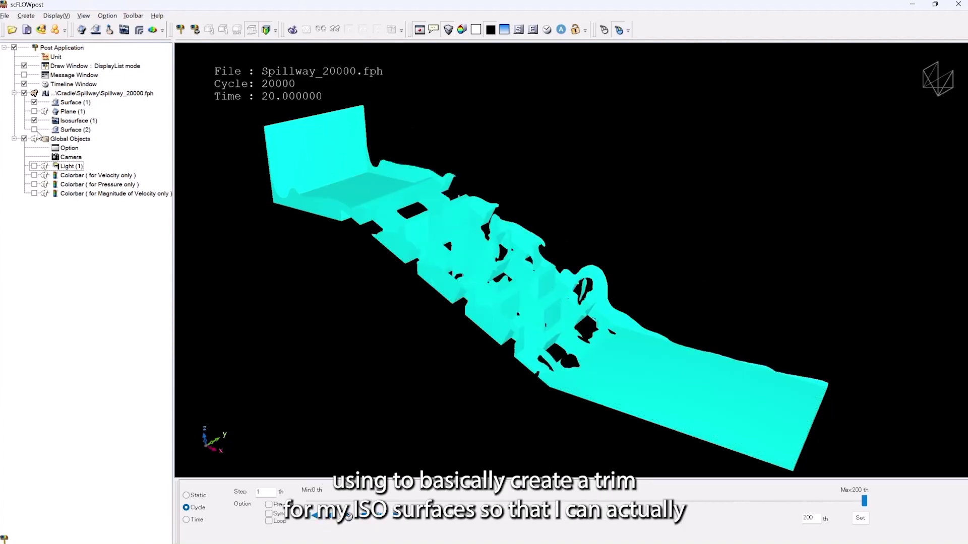
pyautogui.moveTo(245, 176); pyautogui.dragTo(296, 239)
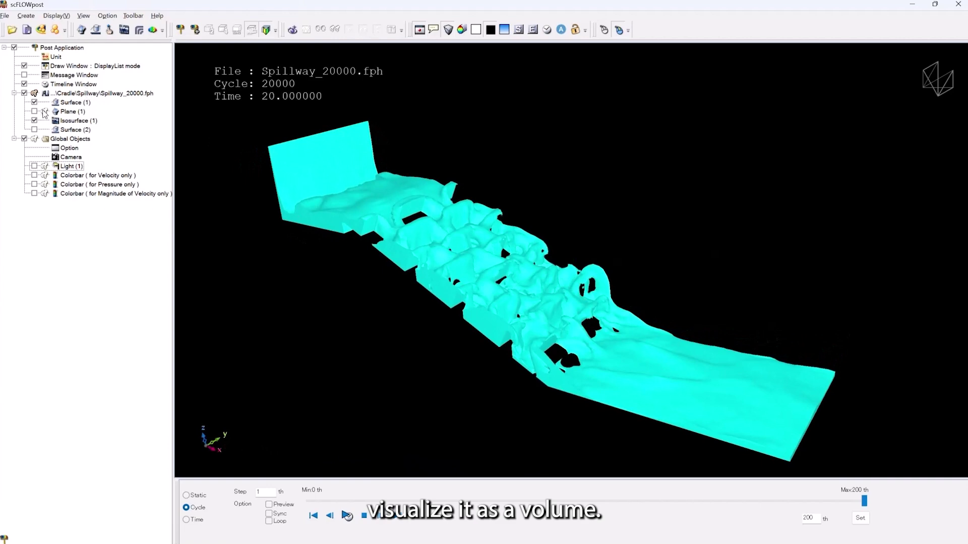
pyautogui.click(33, 129)
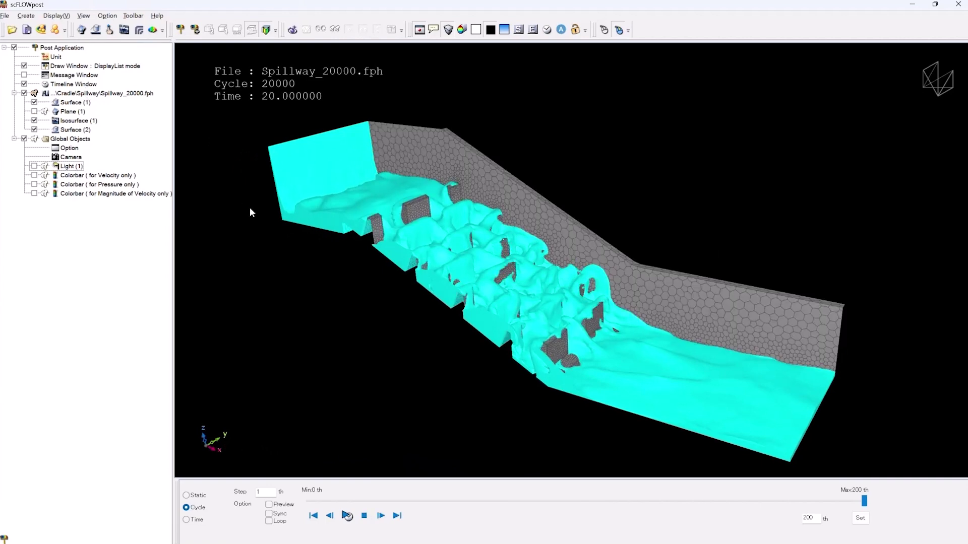
pyautogui.moveTo(324, 211)
pyautogui.mouseDown()
pyautogui.moveTo(335, 215)
pyautogui.moveTo(327, 211)
pyautogui.mouseUp()
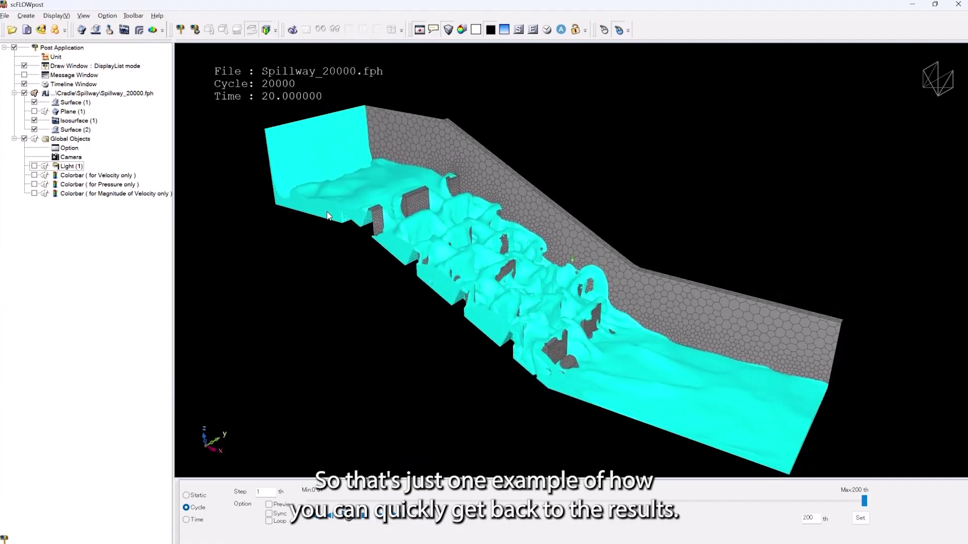
# - Turn on the Magnitude of Velocity contour for the restored water isosurface
pyautogui.click(69, 122)
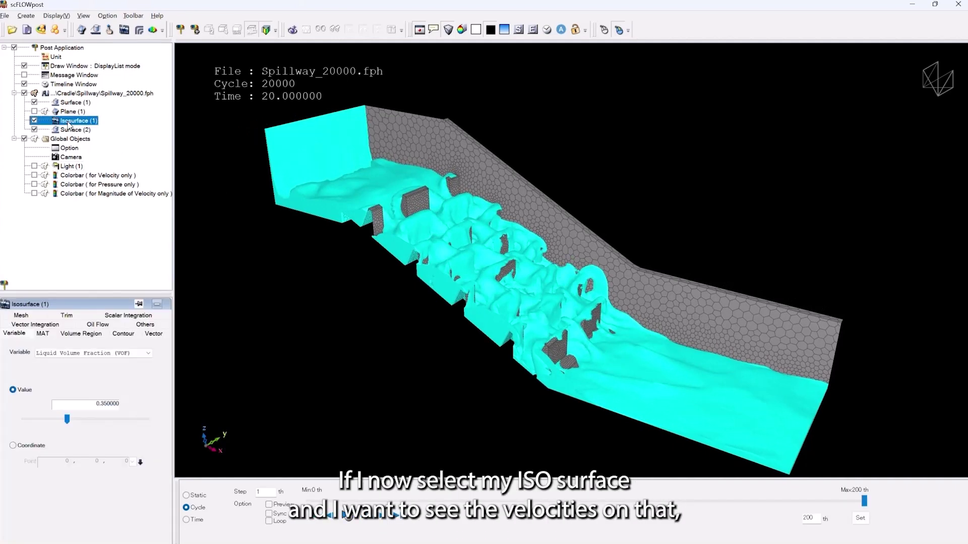
pyautogui.click(123, 334)
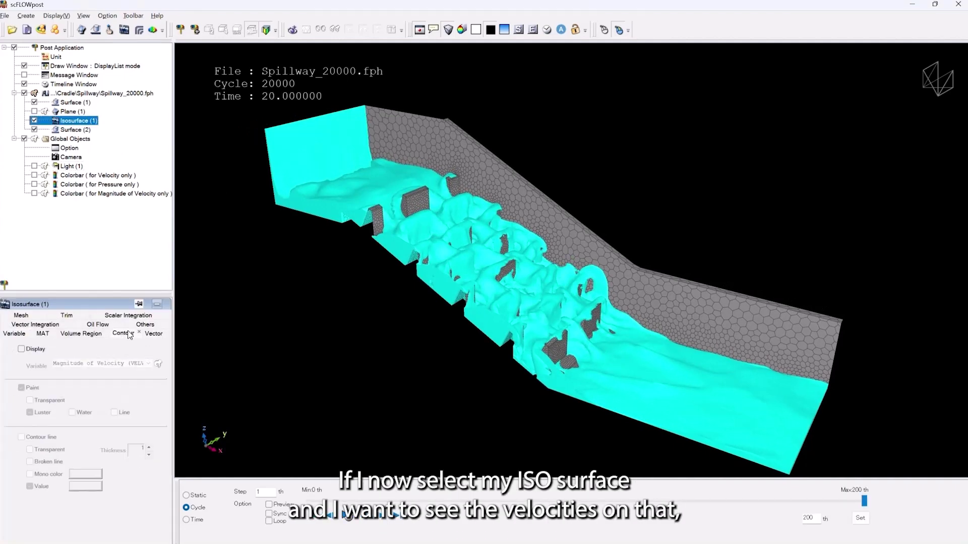
pyautogui.click(21, 350)
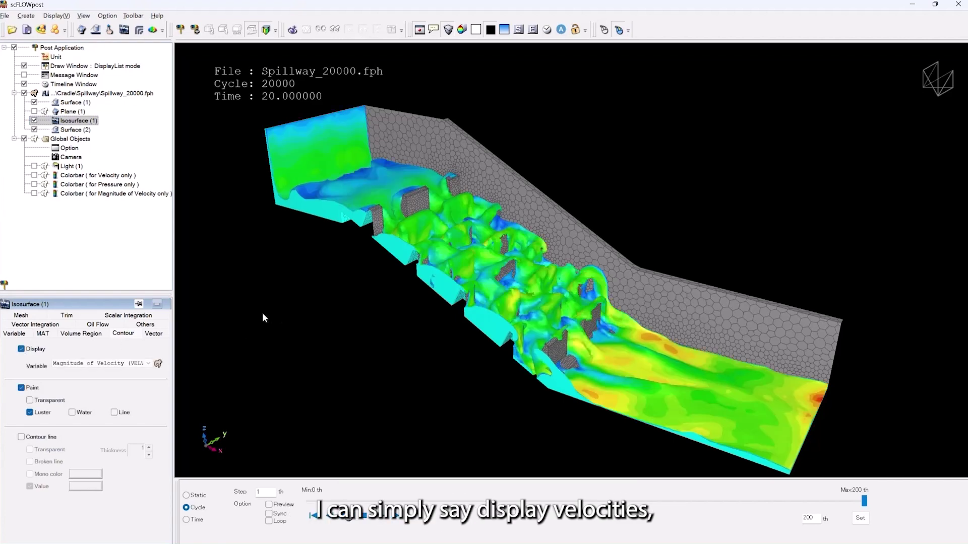
pyautogui.moveTo(328, 293); pyautogui.dragTo(384, 309)
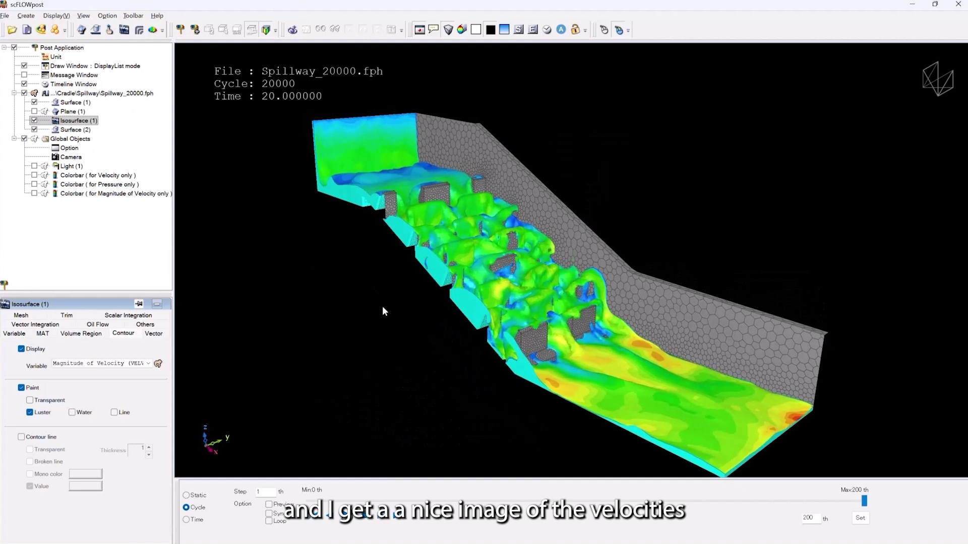
pyautogui.moveTo(447, 266)
pyautogui.mouseDown()
pyautogui.moveTo(447, 277)
pyautogui.moveTo(455, 266)
pyautogui.mouseUp()
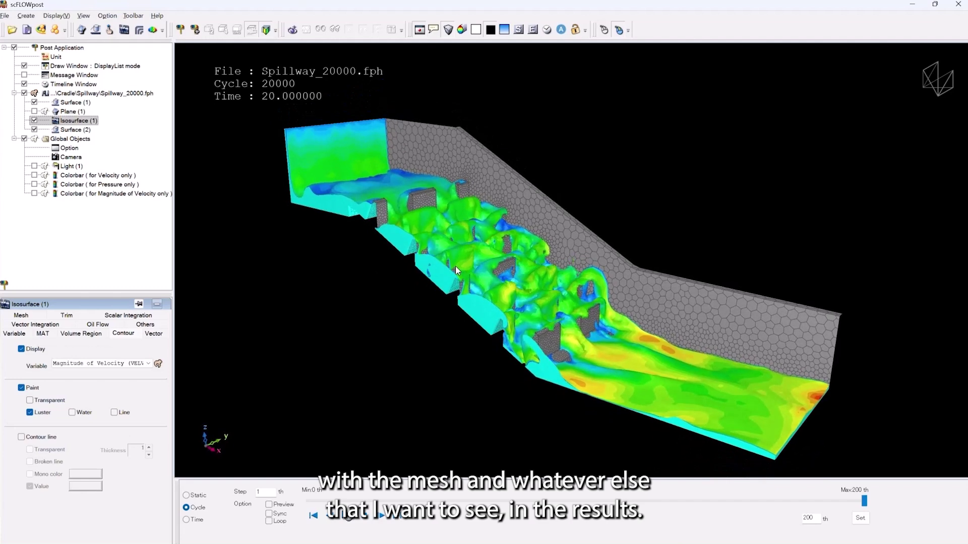
# - Switch the displayed field results to cycle 4700 and on to the earlier cycle 2900
pyautogui.click(118, 95)
pyautogui.moveTo(157, 424); pyautogui.dragTo(158, 395)
pyautogui.click(48, 389)
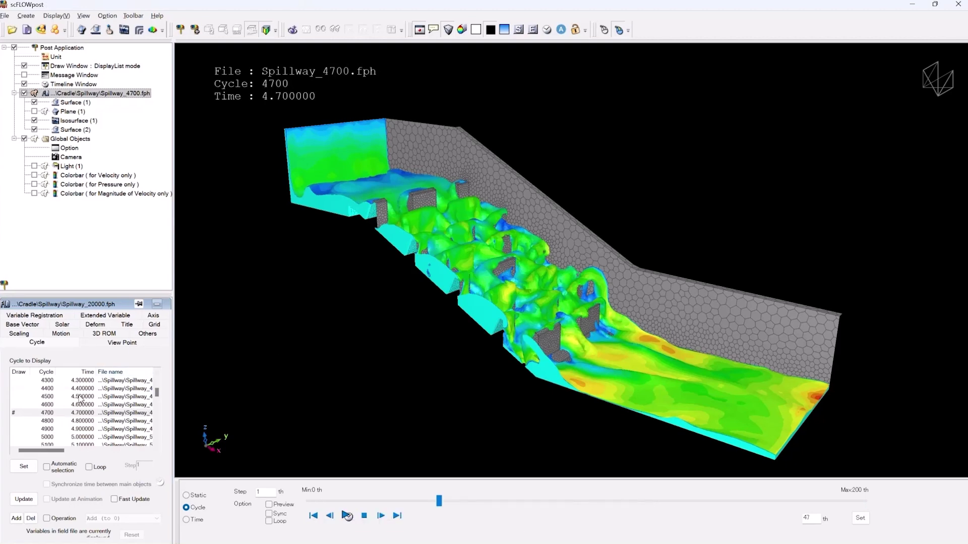
pyautogui.scroll(4, 49, 398)
pyautogui.scroll(3, 48, 397)
pyautogui.click(51, 391)
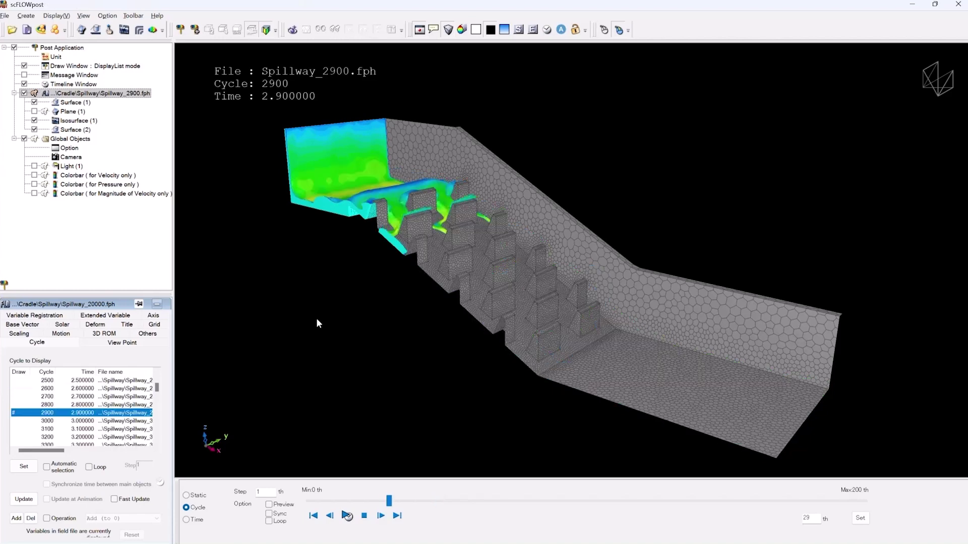
pyautogui.moveTo(317, 323); pyautogui.dragTo(359, 317)
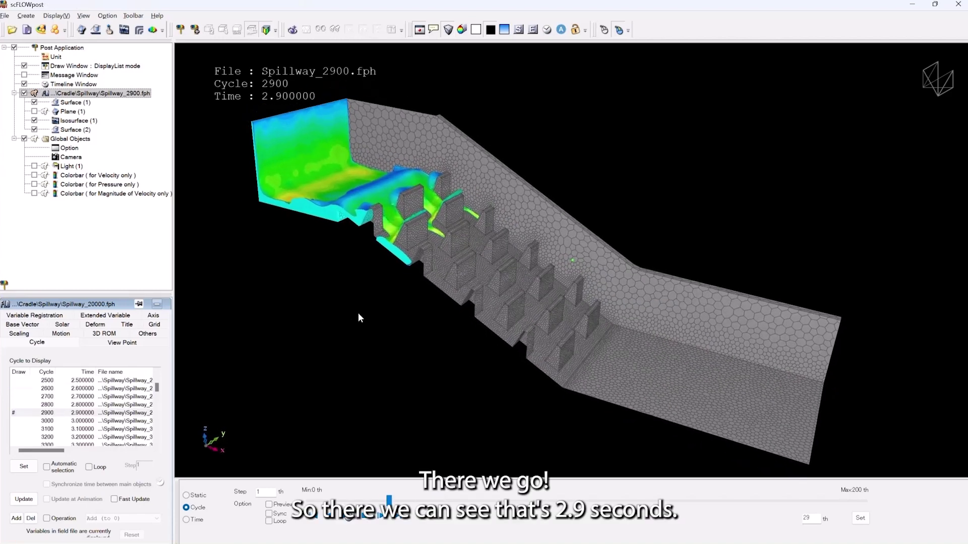
# - Advance the displayed field results to cycle 4400 and on to cycle 5900, viewing the spillway from a slightly different angle
pyautogui.scroll(-4, 48, 426)
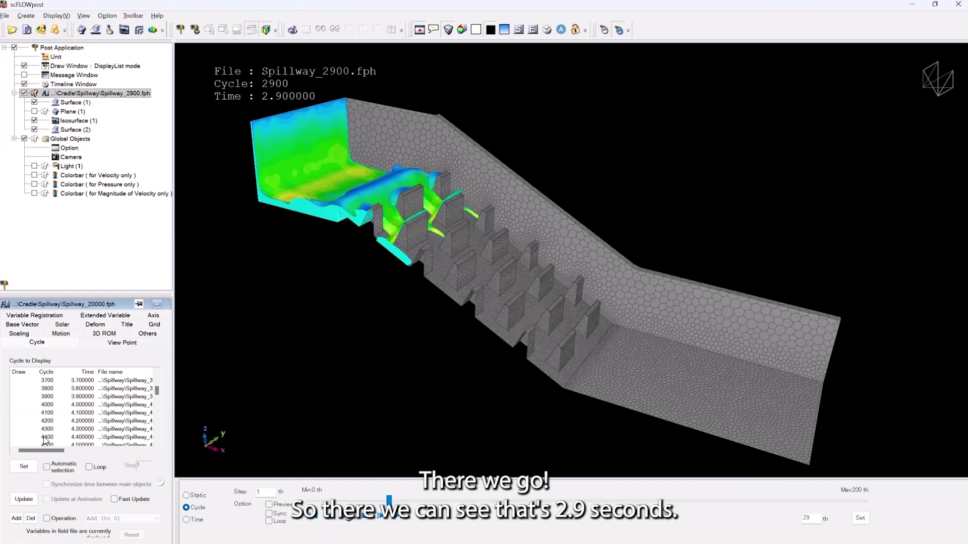
pyautogui.click(45, 437)
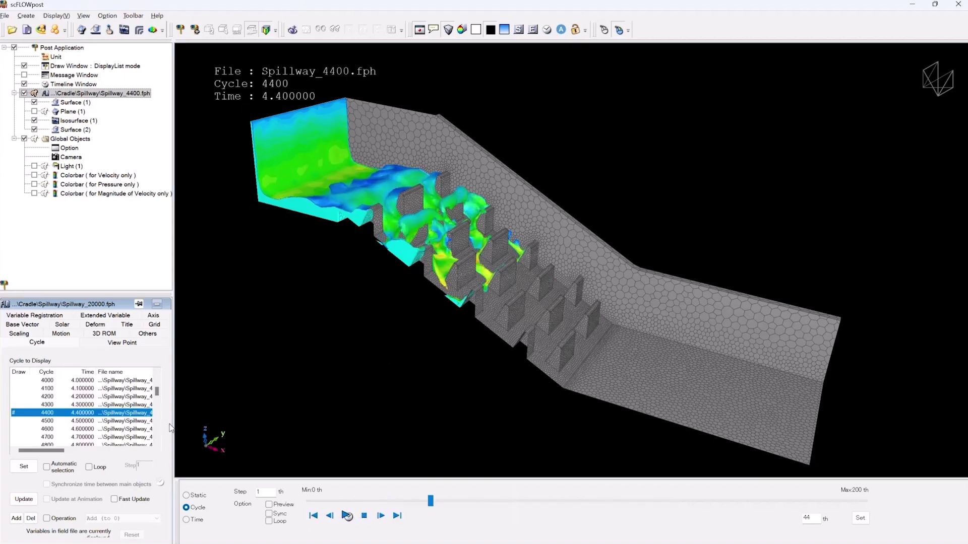
pyautogui.scroll(-4, 66, 427)
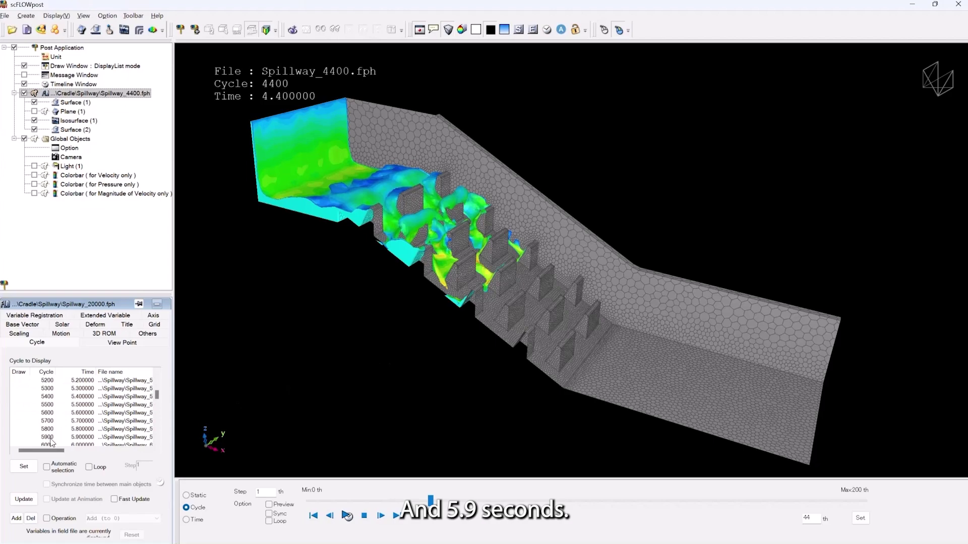
pyautogui.click(51, 438)
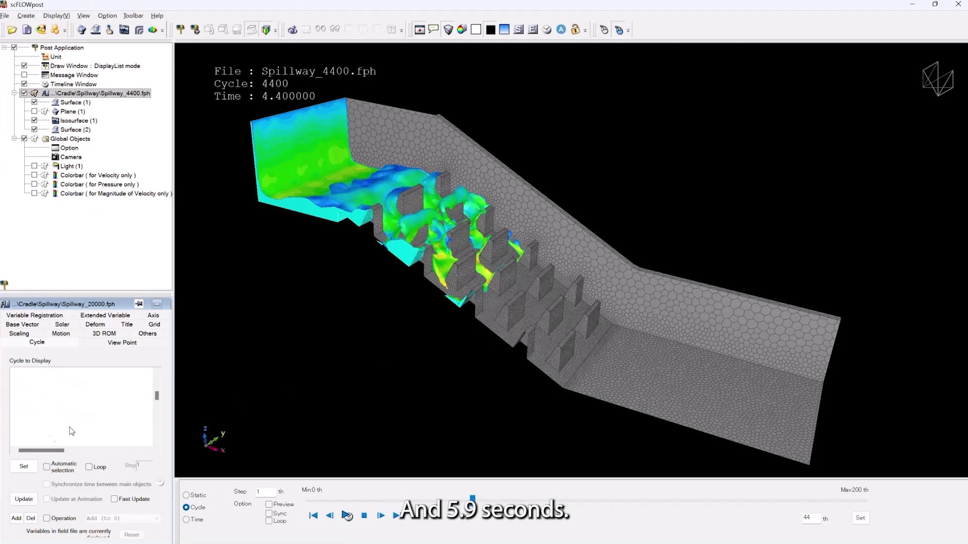
pyautogui.moveTo(314, 337)
pyautogui.mouseDown()
pyautogui.moveTo(359, 337)
pyautogui.moveTo(341, 350)
pyautogui.moveTo(328, 334)
pyautogui.moveTo(317, 344)
pyautogui.moveTo(306, 331)
pyautogui.moveTo(315, 338)
pyautogui.mouseUp()
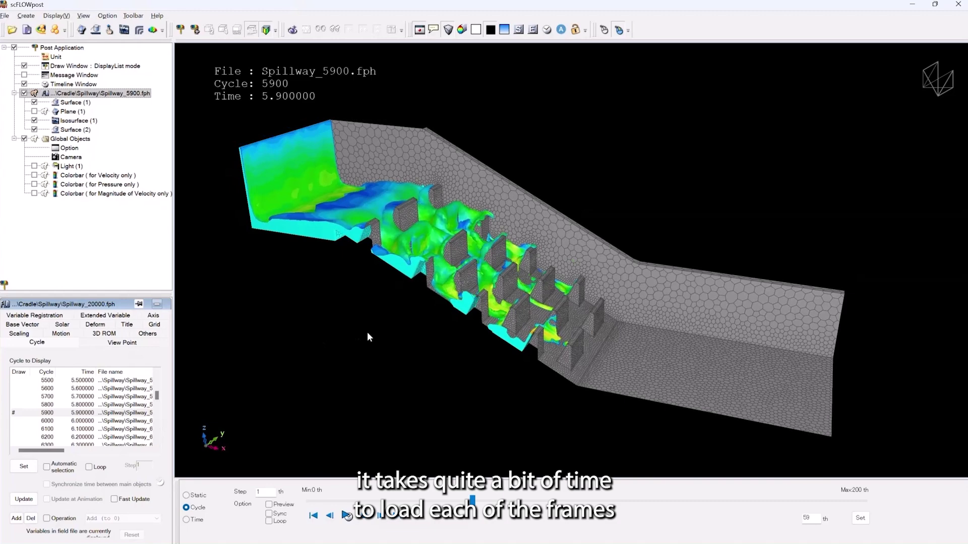
# - Examine the camera's MP4 frame rate and bit rate settings, its output file and format options, and the recording and playback controls
pyautogui.click(64, 157)
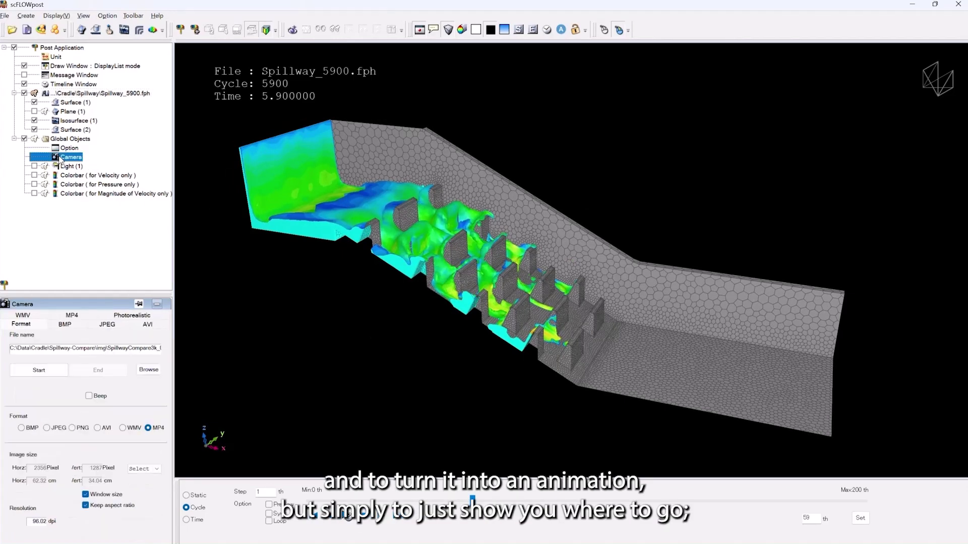
pyautogui.click(80, 314)
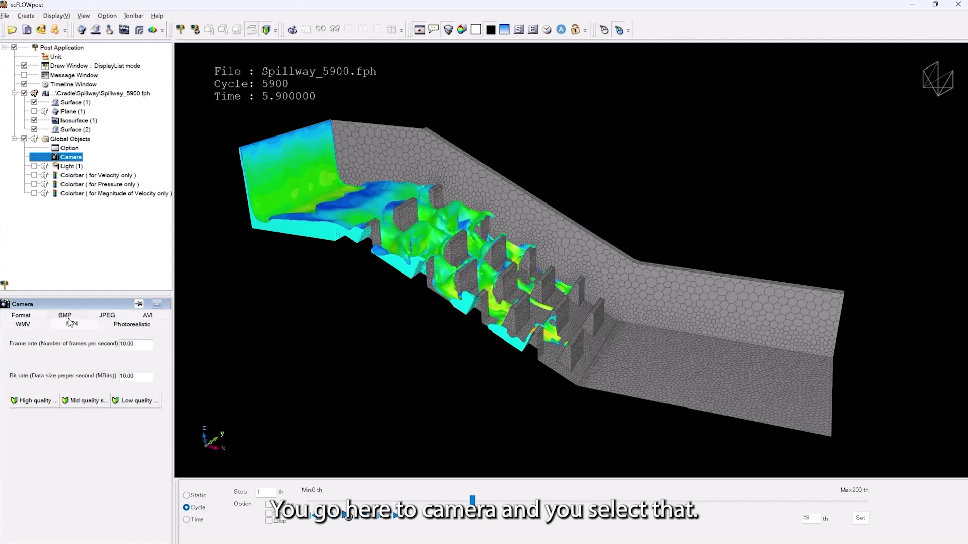
pyautogui.click(28, 316)
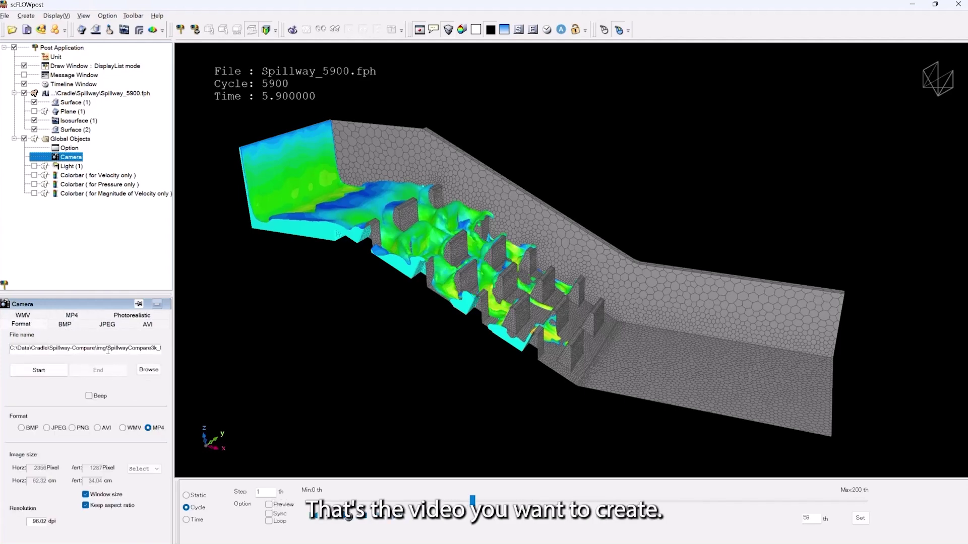
pyautogui.click(44, 376)
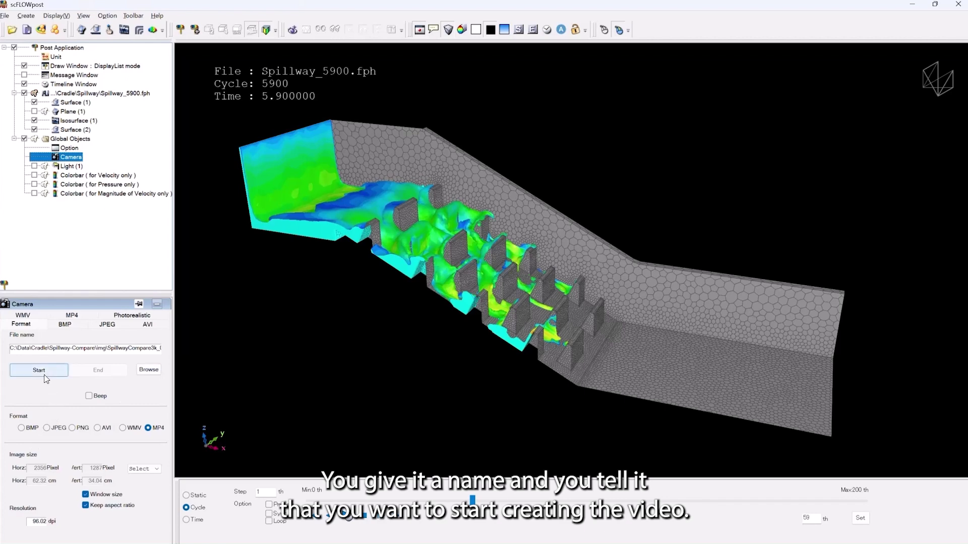
pyautogui.click(347, 519)
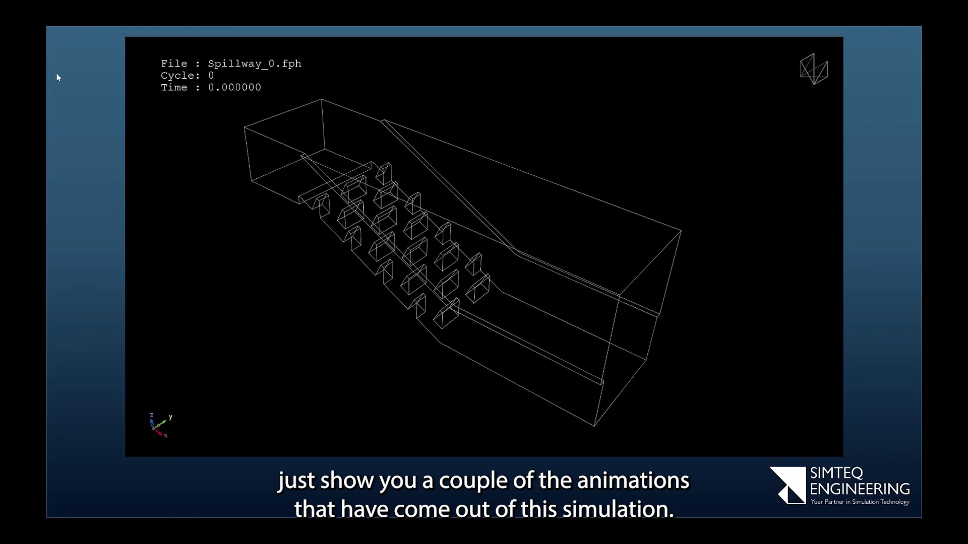
pyautogui.click(142, 446)
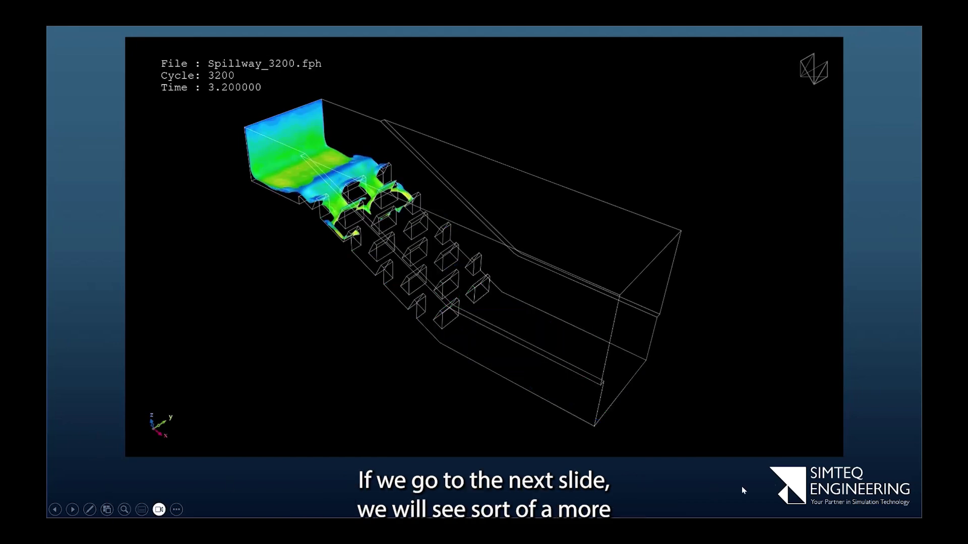
pyautogui.click(890, 453)
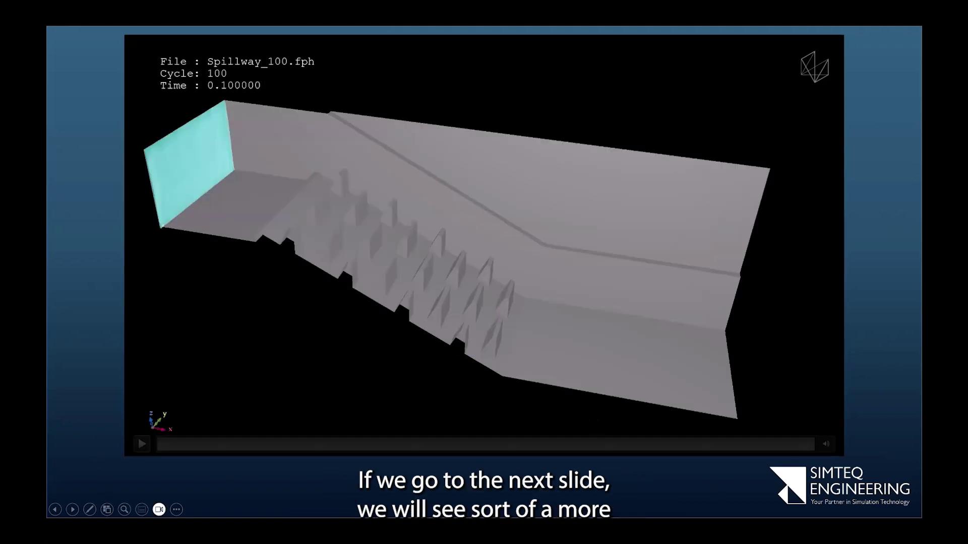